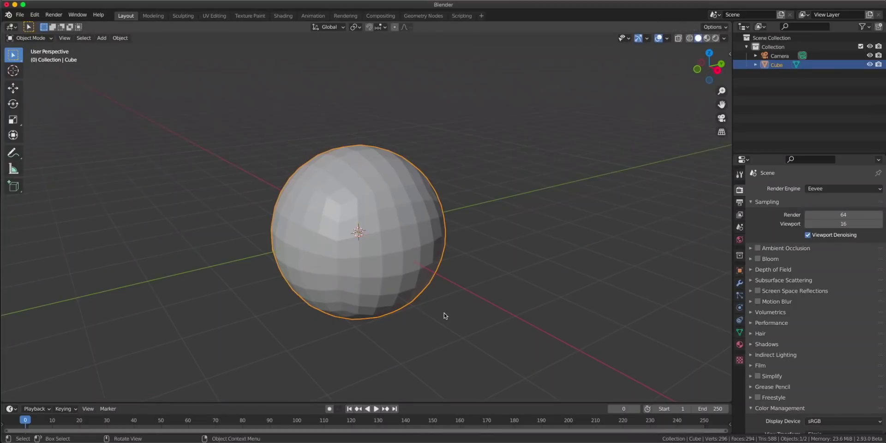
Open the Geometry Nodes workspace and insert a Point Instance node between Group Input and Group Output in the Raspberry node tree.
{"action": "left_click", "coordinate": [424, 15]}
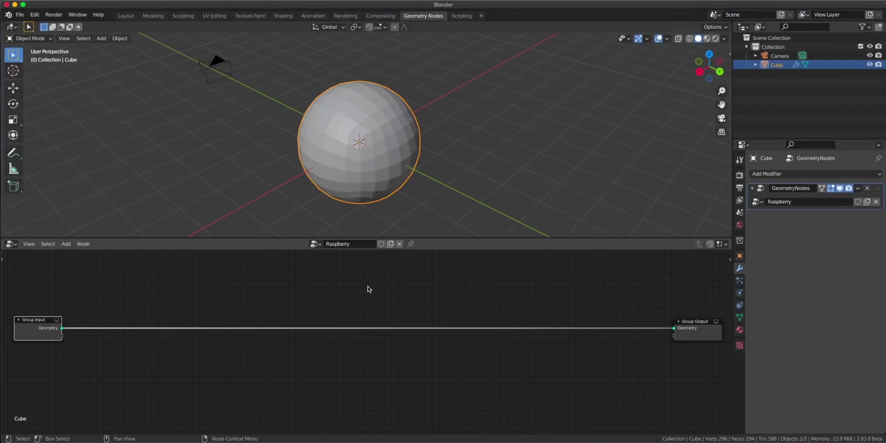
{"action": "key", "text": "shift+a"}
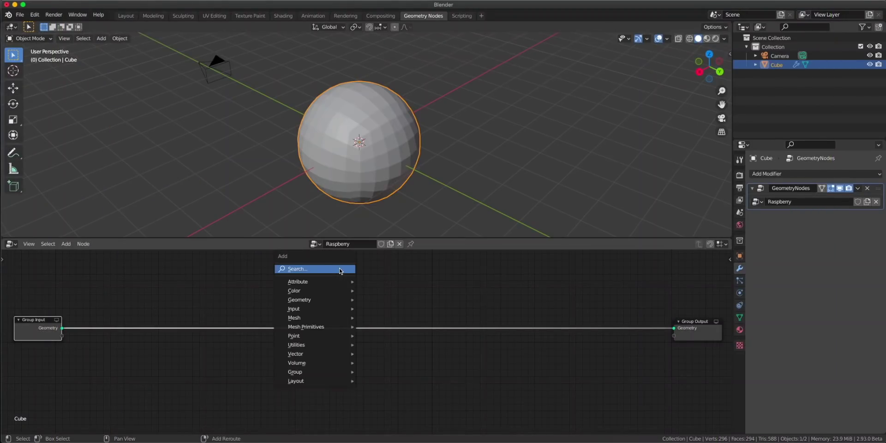
{"action": "type", "text": "point"}
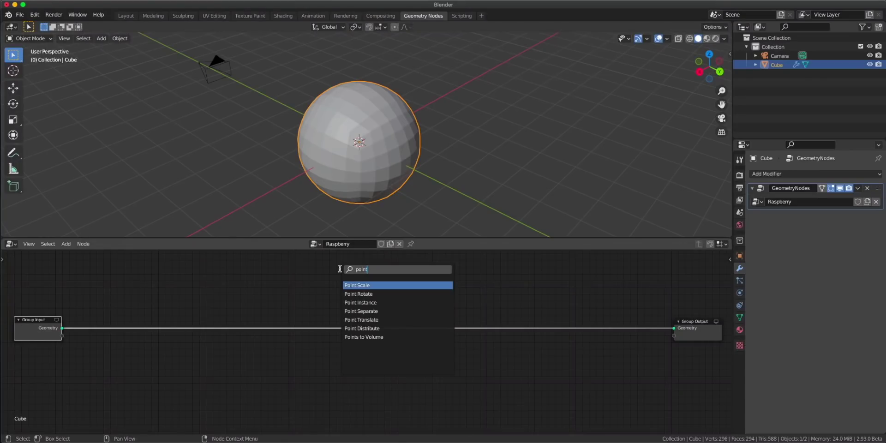
{"action": "left_click", "coordinate": [379, 301]}
{"action": "left_click", "coordinate": [350, 327]}
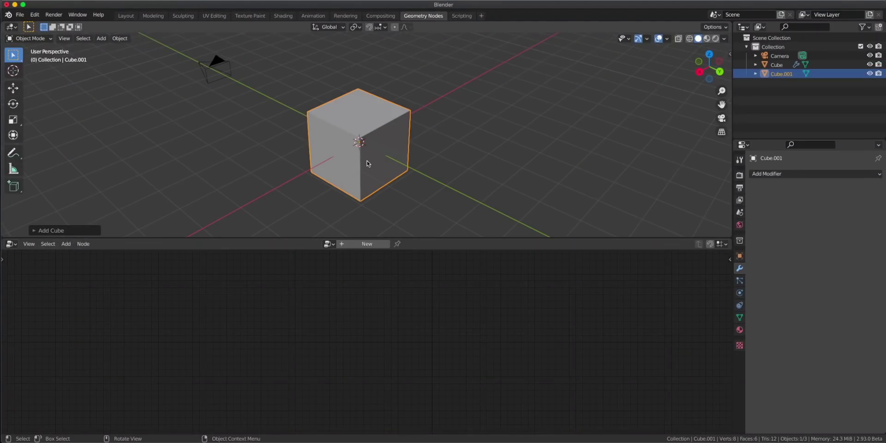
Move the second cube along the Y axis clear of the origin and turn it into a rounded ball named "tiny ball".
{"action": "key", "text": "g"}
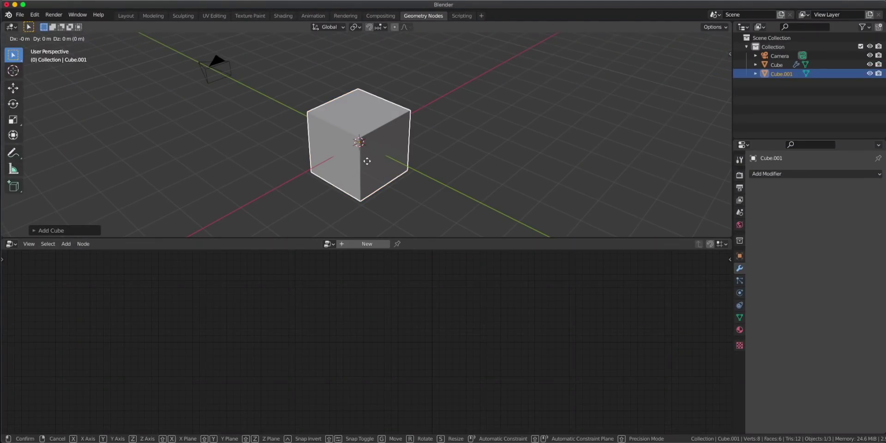
{"action": "key", "text": "x"}
{"action": "left_click", "coordinate": [474, 187]}
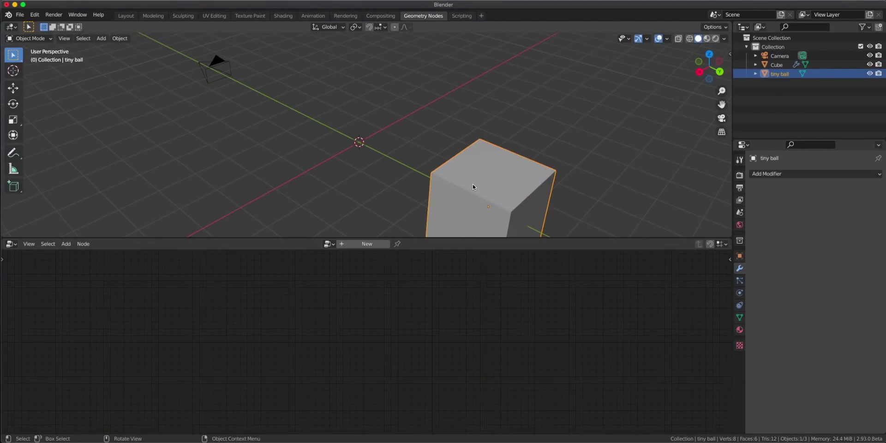
{"action": "right_click", "coordinate": [423, 188]}
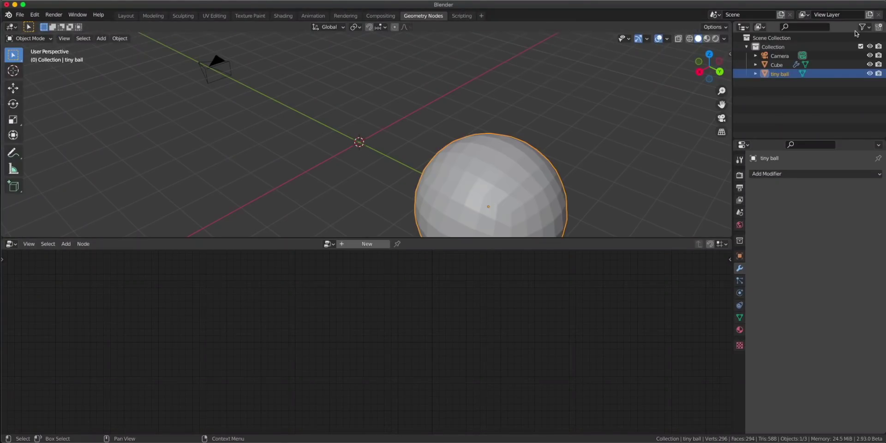
Select the raspberry object and assign tiny ball as the object of its Point Instance node.
{"action": "left_click", "coordinate": [776, 69]}
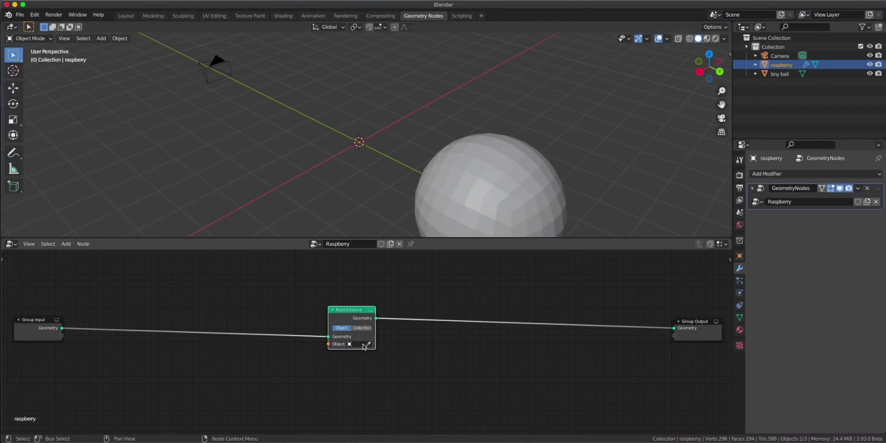
{"action": "left_click", "coordinate": [364, 348]}
{"action": "left_click", "coordinate": [374, 368]}
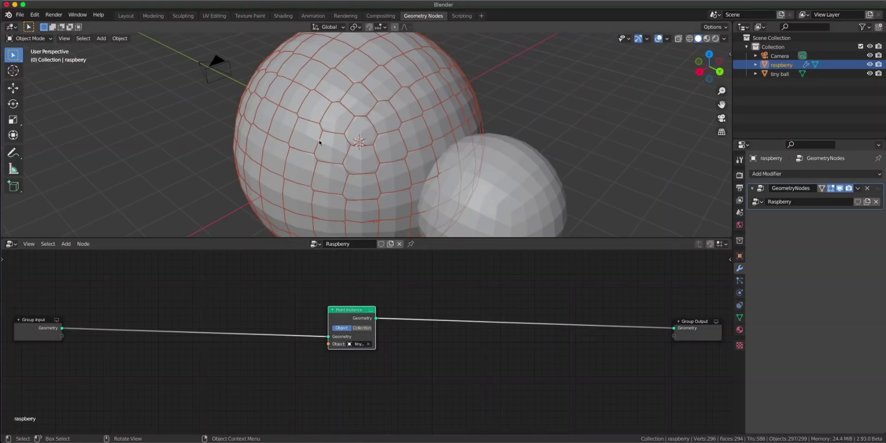
Insert an Attribute Fill node between Group Input and Point Instance.
{"action": "key", "text": "shift+a"}
{"action": "left_click", "coordinate": [289, 239]}
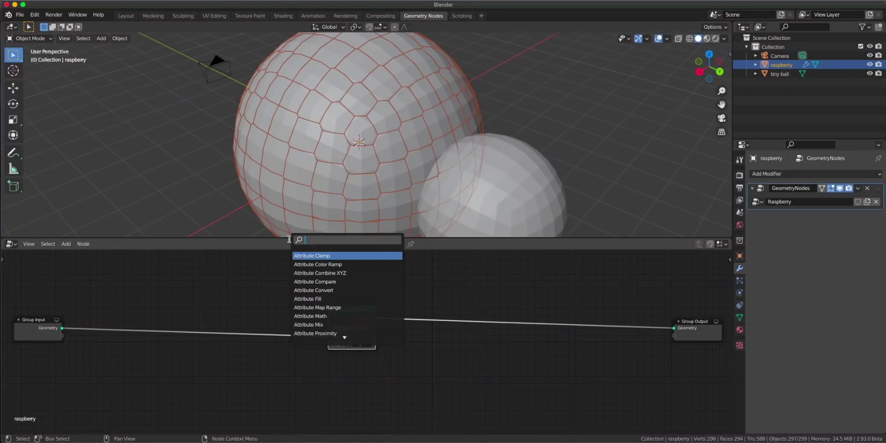
{"action": "type", "text": "attribu"}
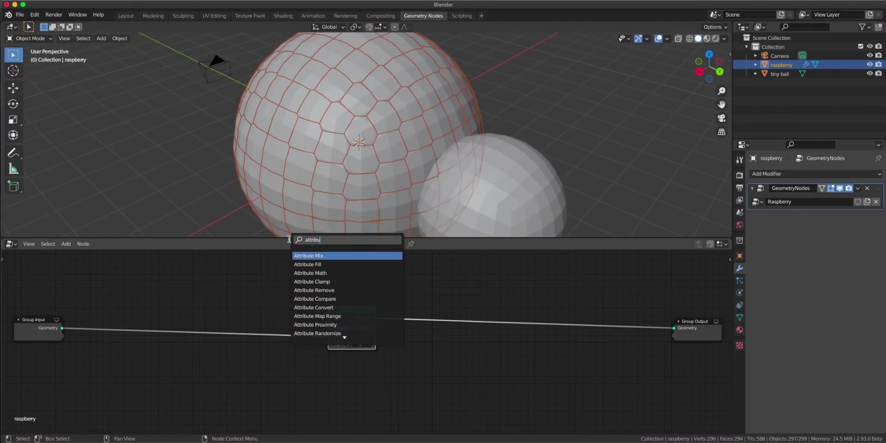
{"action": "left_click", "coordinate": [307, 264]}
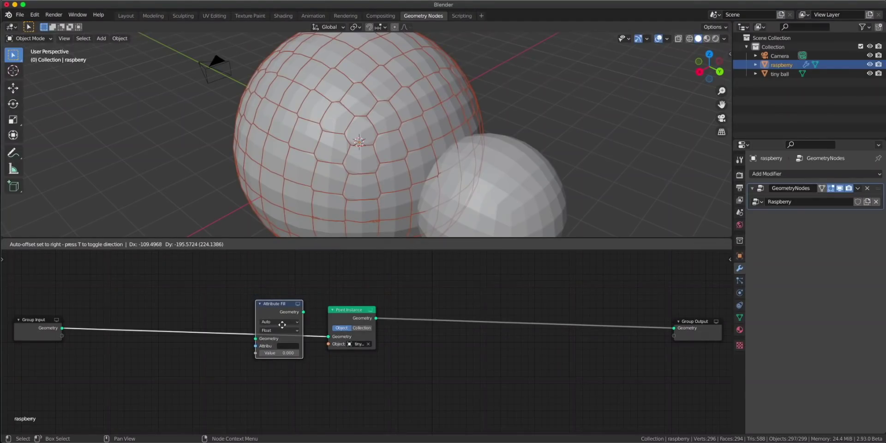
{"action": "left_click", "coordinate": [284, 329]}
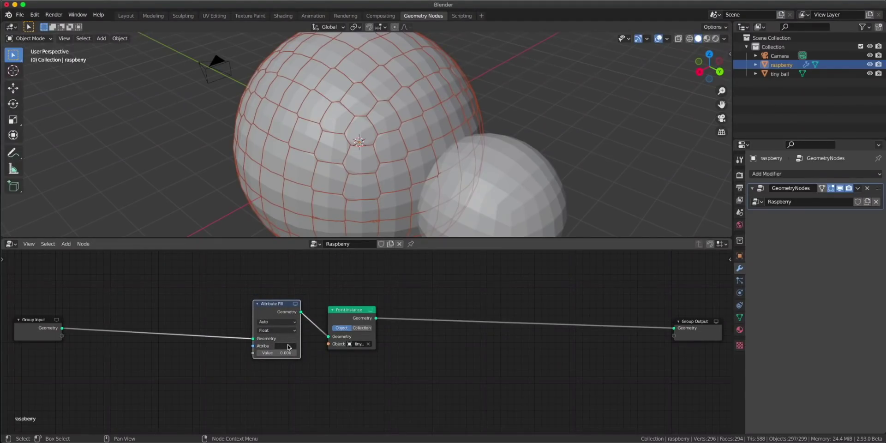
Set the Attribute Fill node's attribute to "scale" with a value of 1.
{"action": "left_click", "coordinate": [287, 345]}
{"action": "type", "text": "scale"}
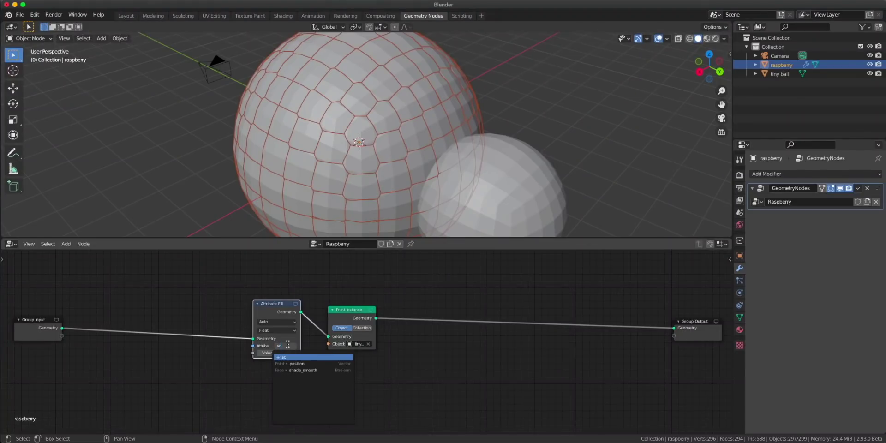
{"action": "key", "text": "Return"}
{"action": "scroll", "coordinate": [308, 389], "scroll_direction": "up", "scroll_amount": 4}
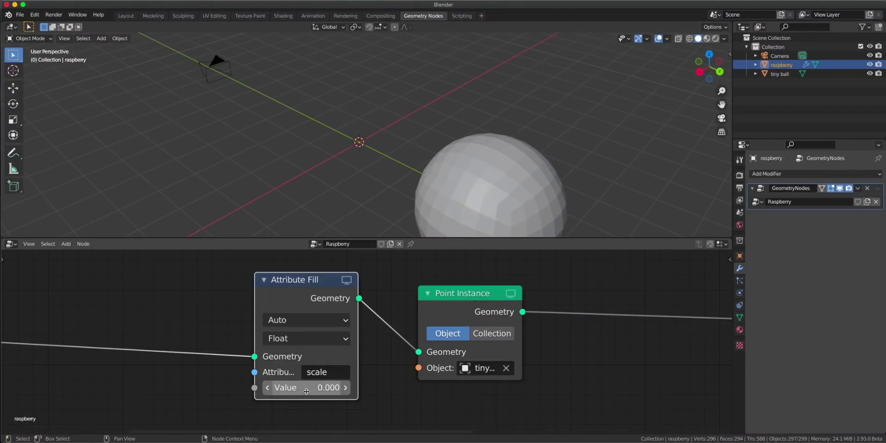
{"action": "left_click", "coordinate": [306, 391]}
{"action": "type", "text": "1"}
{"action": "key", "text": "Return"}
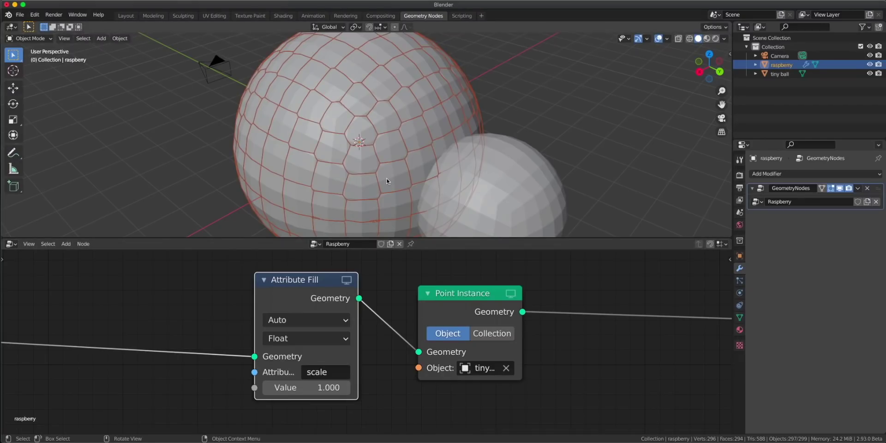
Shrink the instanced balls by changing the Attribute Fill value to -0.060, and deselect the raspberry.
{"action": "middle_click_drag", "start_coordinate": [428, 215], "coordinate": [485, 176]}
{"action": "left_click_drag", "start_coordinate": [326, 388], "coordinate": [277, 388]}
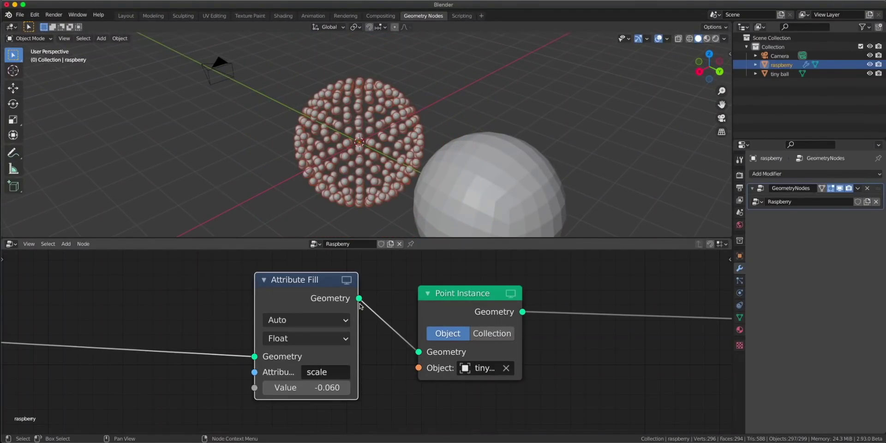
{"action": "left_click", "coordinate": [454, 116]}
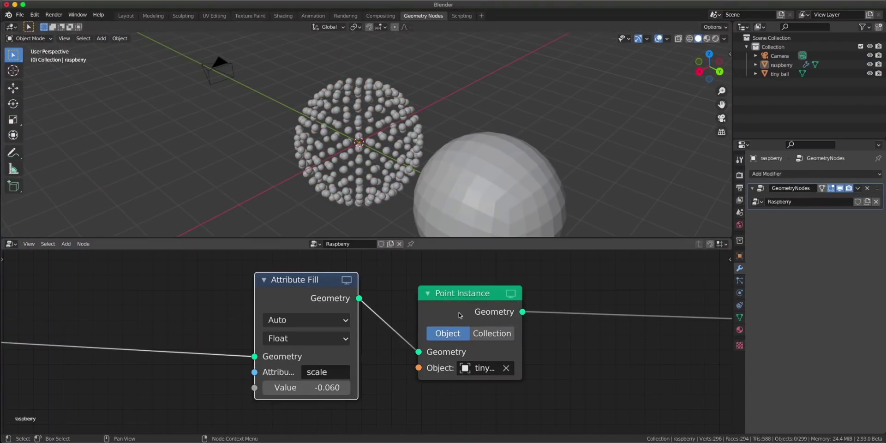
Insert a Point Distribute node between Group Input and Attribute Fill, using the Random distribution method.
{"action": "scroll", "coordinate": [460, 315], "scroll_direction": "down", "scroll_amount": 2}
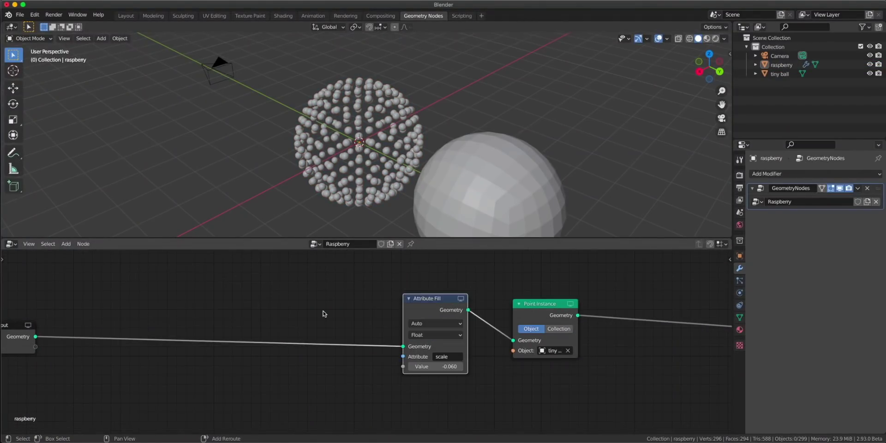
{"action": "key", "text": "shift+a"}
{"action": "left_click", "coordinate": [324, 312]}
{"action": "type", "text": "distrib"}
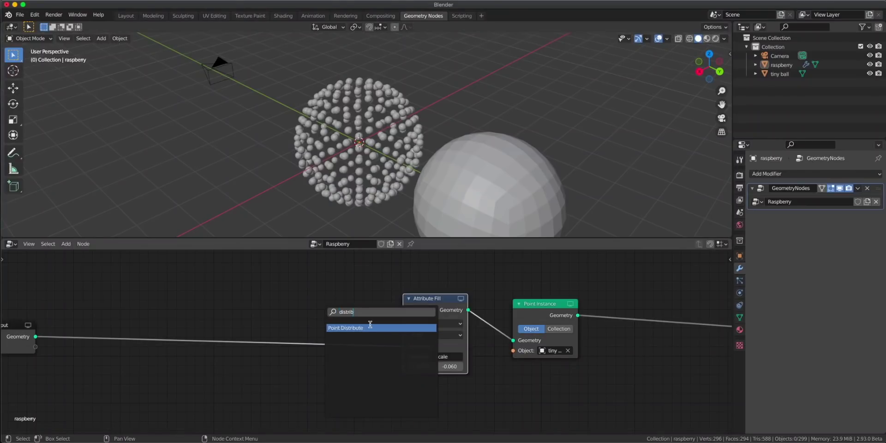
{"action": "left_click", "coordinate": [371, 328]}
{"action": "left_click", "coordinate": [289, 323]}
{"action": "left_click", "coordinate": [294, 329]}
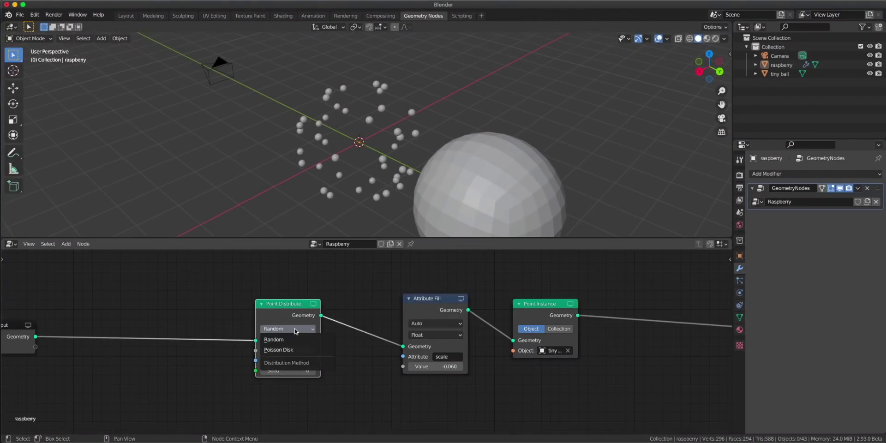
{"action": "left_click", "coordinate": [291, 340]}
Raise the Point Distribute node's maximum density to 13.600 to cover the sphere with more balls.
{"action": "scroll", "coordinate": [298, 333], "scroll_direction": "up", "scroll_amount": 2}
{"action": "scroll", "coordinate": [324, 164], "scroll_direction": "up", "scroll_amount": 2}
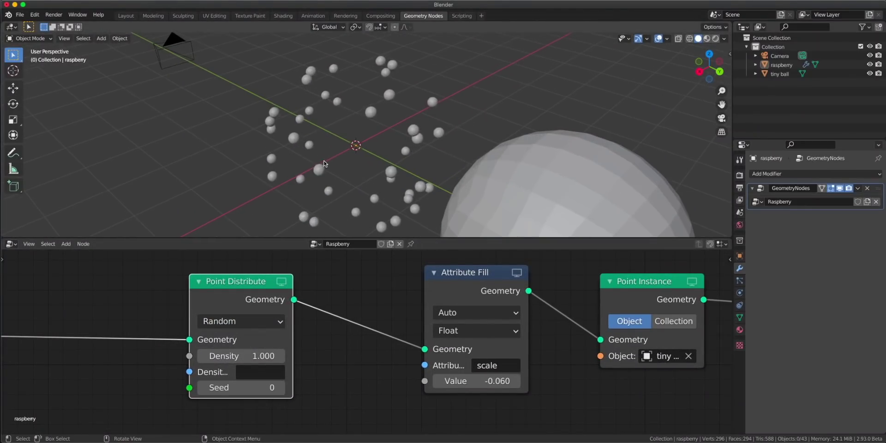
{"action": "middle_click_drag", "start_coordinate": [324, 164], "coordinate": [351, 151]}
{"action": "scroll", "coordinate": [350, 151], "scroll_direction": "down", "scroll_amount": 2}
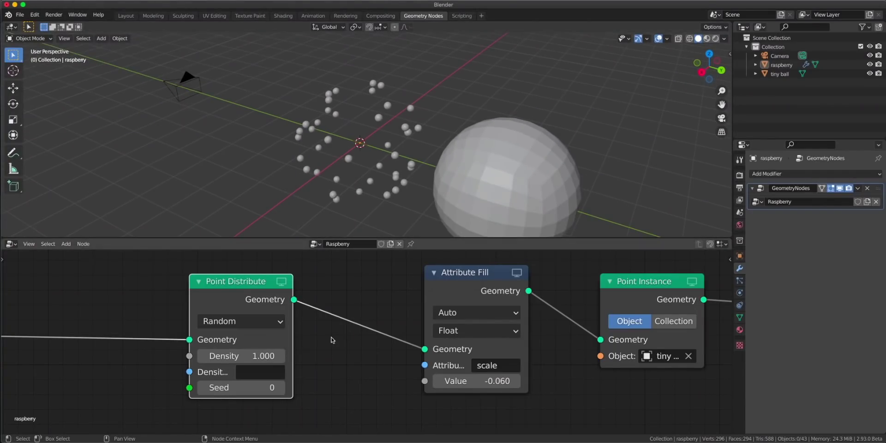
{"action": "scroll", "coordinate": [298, 349], "scroll_direction": "down", "scroll_amount": 6}
{"action": "left_click_drag", "start_coordinate": [257, 353], "coordinate": [286, 353]}
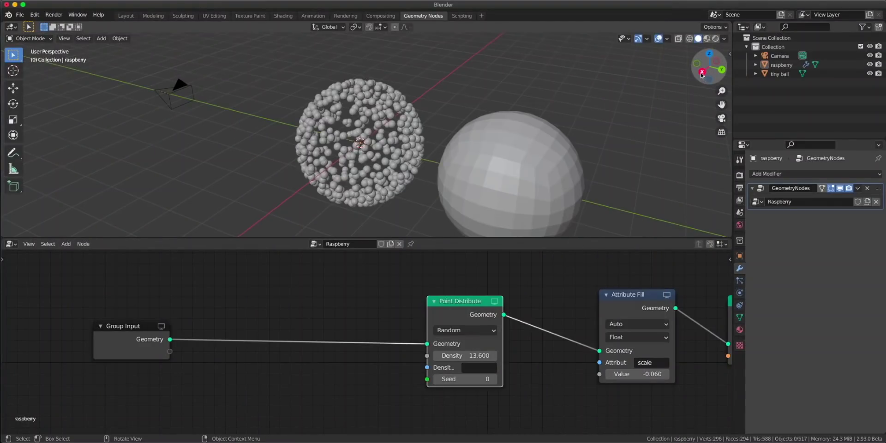
Show the model in the right orthographic view and set the Attribute Fill scale value to 0.120.
{"action": "left_click", "coordinate": [702, 72]}
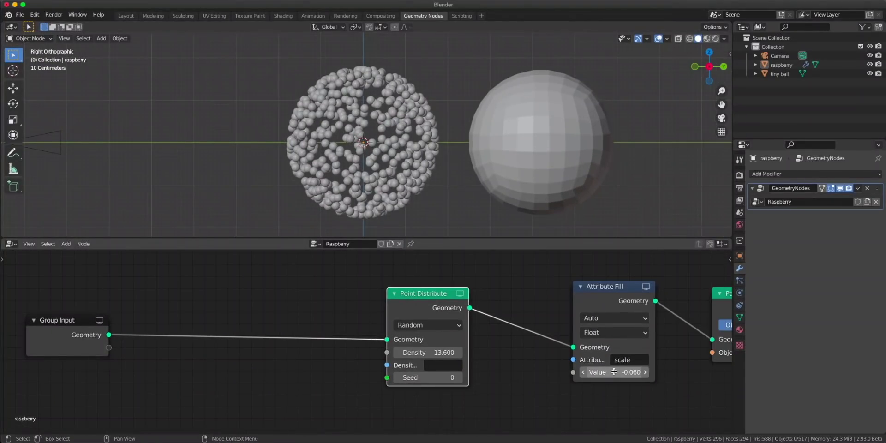
{"action": "left_click_drag", "start_coordinate": [611, 373], "coordinate": [660, 372]}
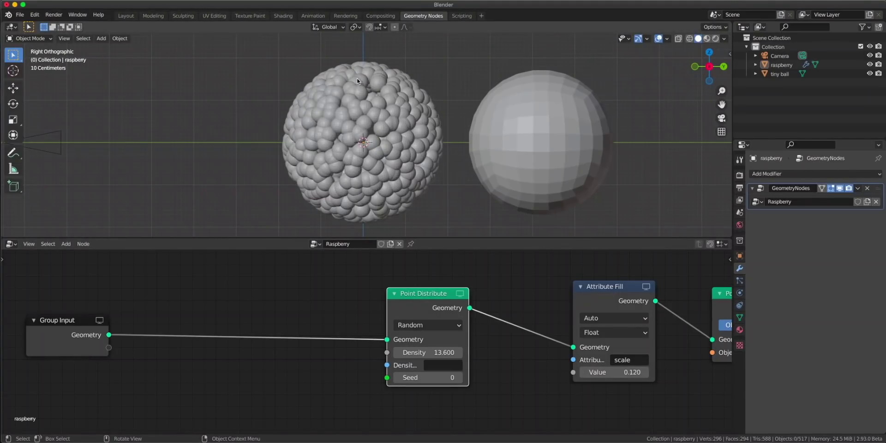
Annotate the viewport by circling and hatching the raspberry's top and writing the height marks 0, 1, 2 and -1 beside it.
{"action": "mouse_move", "coordinate": [296, 72]}
{"action": "left_mouse_down"}
{"action": "mouse_move", "coordinate": [429, 79]}
{"action": "mouse_move", "coordinate": [353, 44]}
{"action": "mouse_move", "coordinate": [295, 74]}
{"action": "left_mouse_up"}
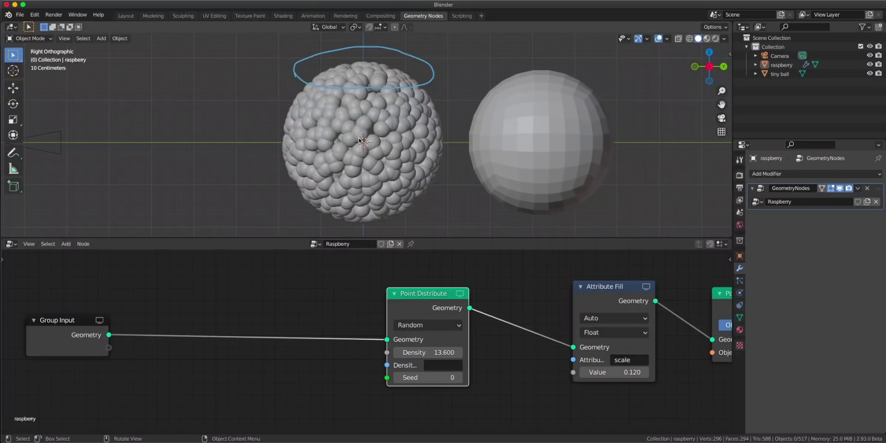
{"action": "left_click_drag", "start_coordinate": [224, 142], "coordinate": [226, 138]}
{"action": "left_click_drag", "start_coordinate": [218, 101], "coordinate": [222, 110]}
{"action": "left_click_drag", "start_coordinate": [217, 56], "coordinate": [226, 67]}
{"action": "left_click_drag", "start_coordinate": [214, 185], "coordinate": [217, 185]}
{"action": "left_click_drag", "start_coordinate": [224, 178], "coordinate": [228, 199]}
{"action": "mouse_move", "coordinate": [307, 63]}
{"action": "left_mouse_down"}
{"action": "mouse_move", "coordinate": [311, 75]}
{"action": "mouse_move", "coordinate": [355, 56]}
{"action": "mouse_move", "coordinate": [394, 87]}
{"action": "mouse_move", "coordinate": [429, 60]}
{"action": "left_mouse_up"}
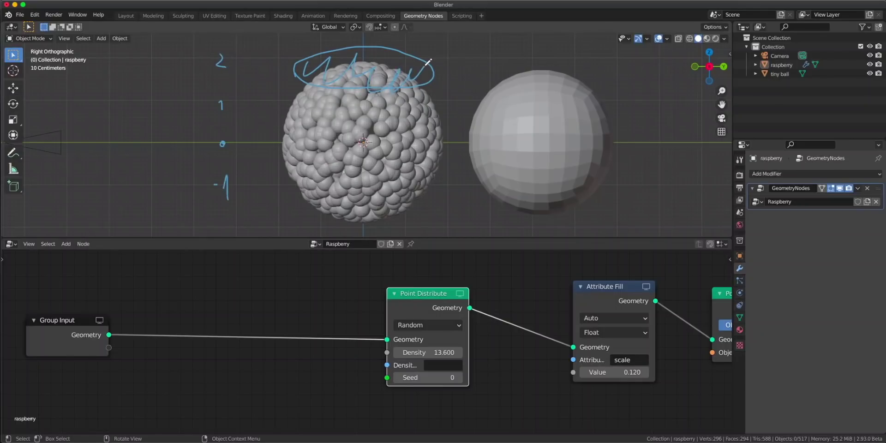
Widen the Point Distribute node and insert an Attribute Compare node between Group Input and Point Distribute.
{"action": "left_click_drag", "start_coordinate": [472, 361], "coordinate": [525, 362]}
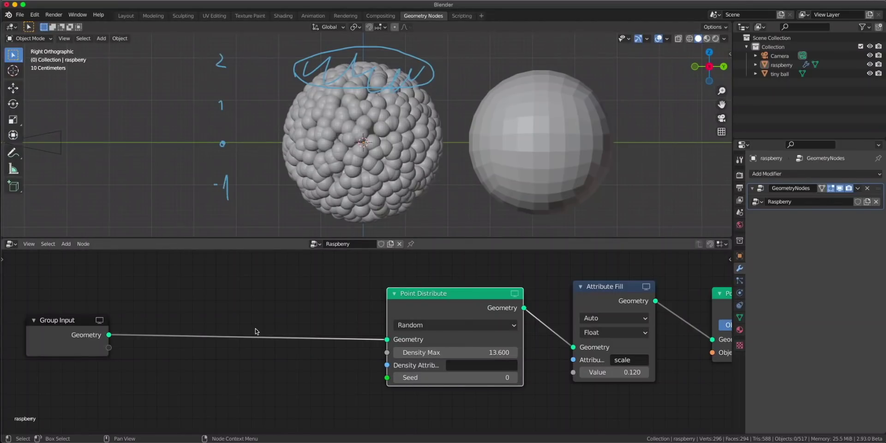
{"action": "key", "text": "shift+a"}
{"action": "type", "text": "atr"}
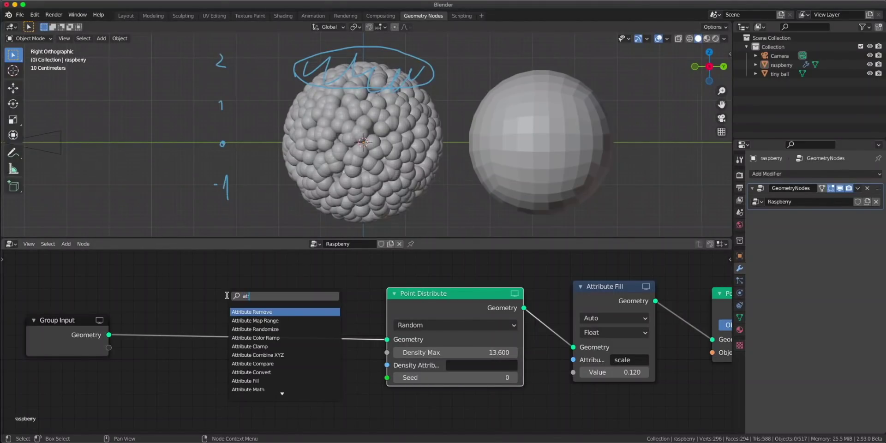
{"action": "left_click", "coordinate": [258, 364]}
{"action": "left_click", "coordinate": [276, 284]}
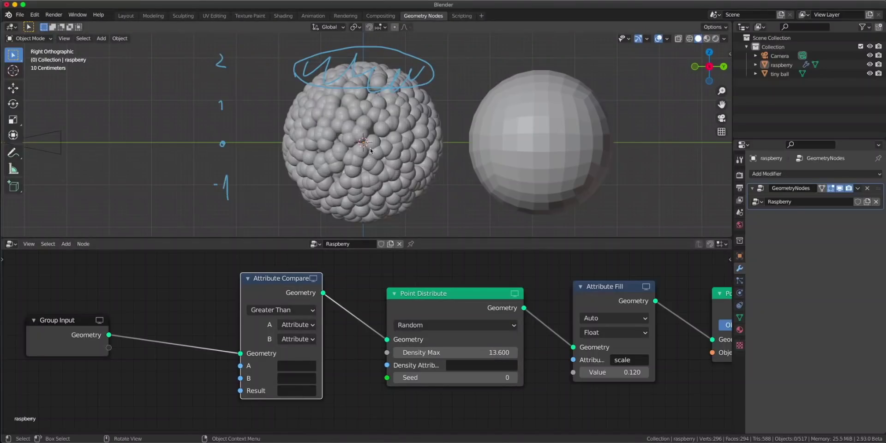
Set the Attribute Compare node to compare the attribute zposition against a Float value of 1.000.
{"action": "left_click", "coordinate": [295, 367]}
{"action": "type", "text": "zpo"}
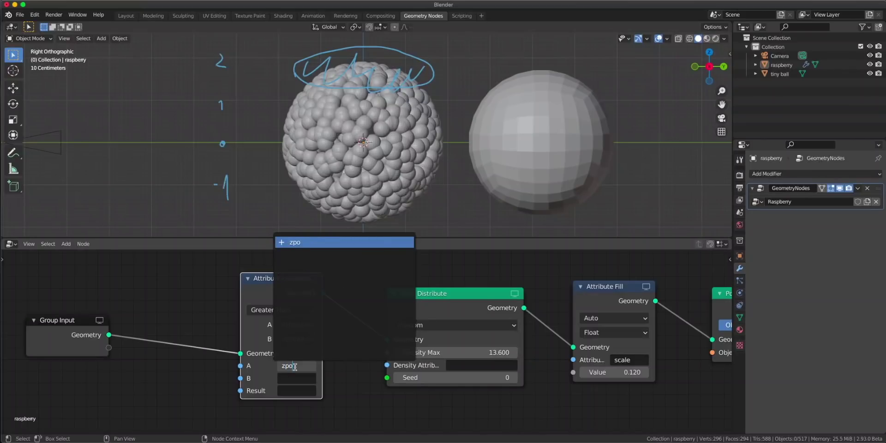
{"action": "type", "text": "sition"}
{"action": "key", "text": "Return"}
{"action": "left_click", "coordinate": [297, 339]}
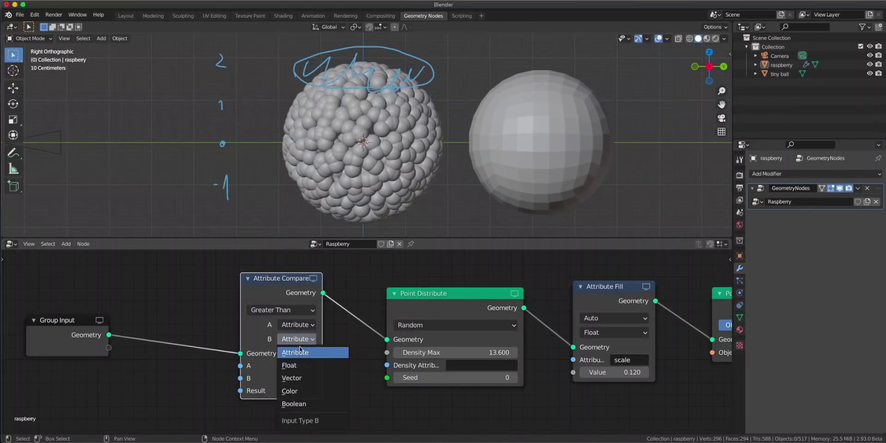
{"action": "left_click", "coordinate": [300, 365]}
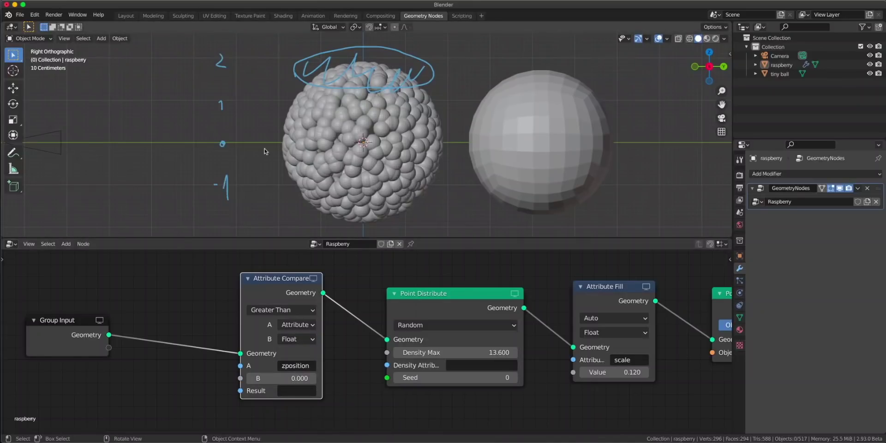
{"action": "left_click", "coordinate": [291, 378]}
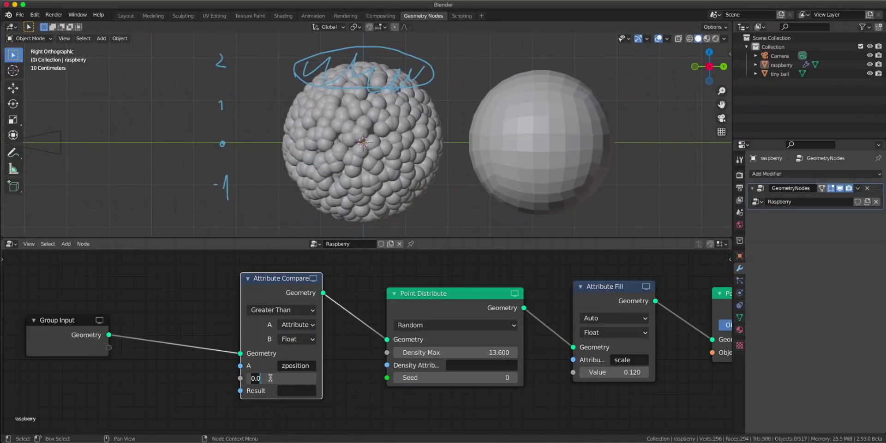
{"action": "type", "text": "1"}
{"action": "key", "text": "Return"}
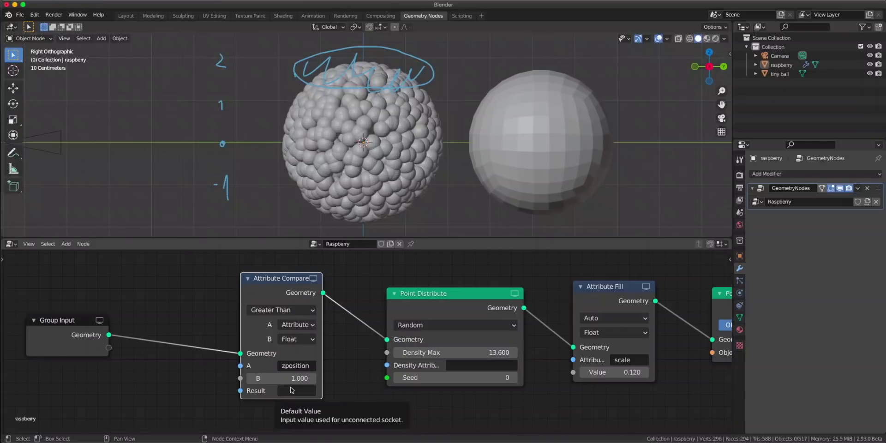
Name the Attribute Compare result density and use density as the Point Distribute node's density attribute.
{"action": "left_click", "coordinate": [291, 390]}
{"action": "type", "text": "density"}
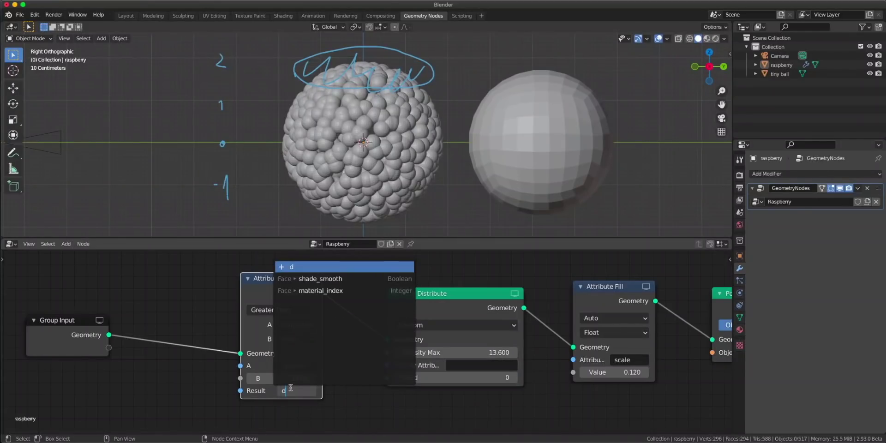
{"action": "key", "text": "Return"}
{"action": "left_click", "coordinate": [510, 366]}
{"action": "type", "text": "density"}
{"action": "key", "text": "Return"}
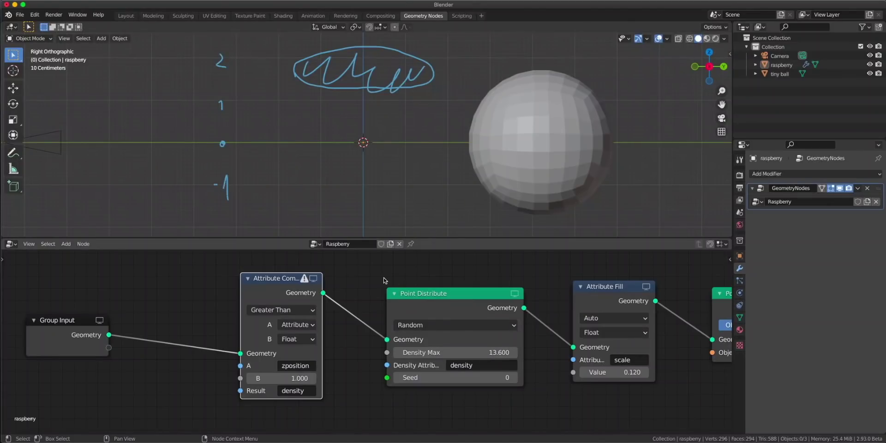
Insert an Attribute Separate XYZ node between Group Input and Attribute Compare and set its vector to position.
{"action": "mouse_move", "coordinate": [304, 282]}
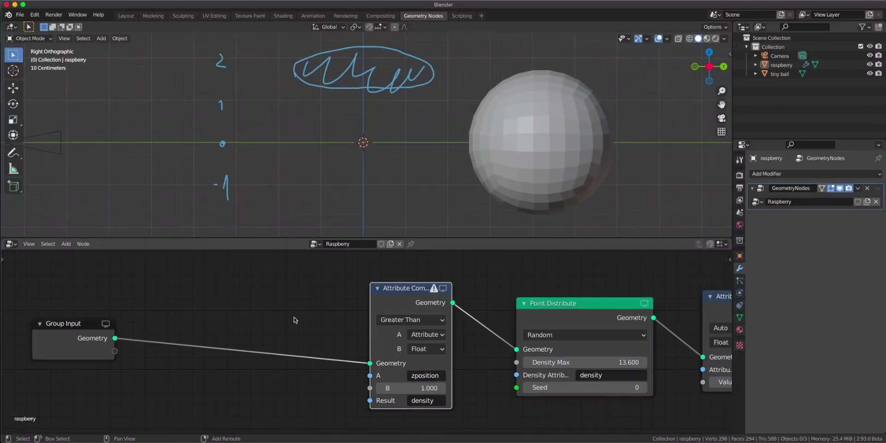
{"action": "key", "text": "shift+a"}
{"action": "mouse_move", "coordinate": [285, 328]}
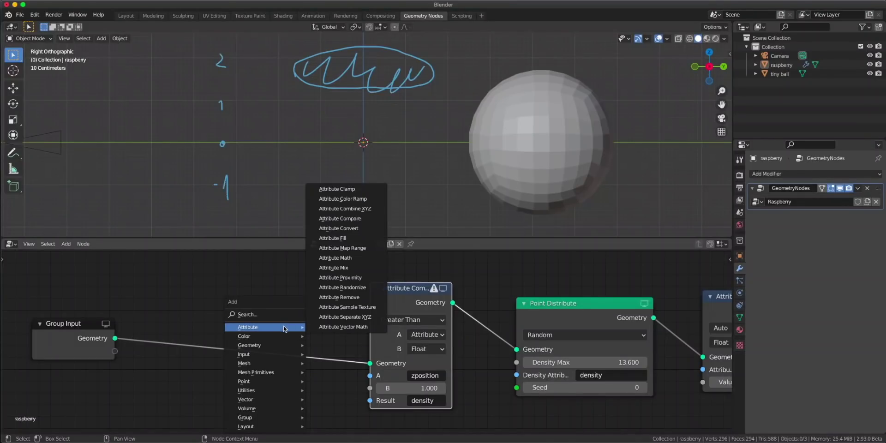
{"action": "left_click", "coordinate": [354, 317]}
{"action": "left_click", "coordinate": [259, 323]}
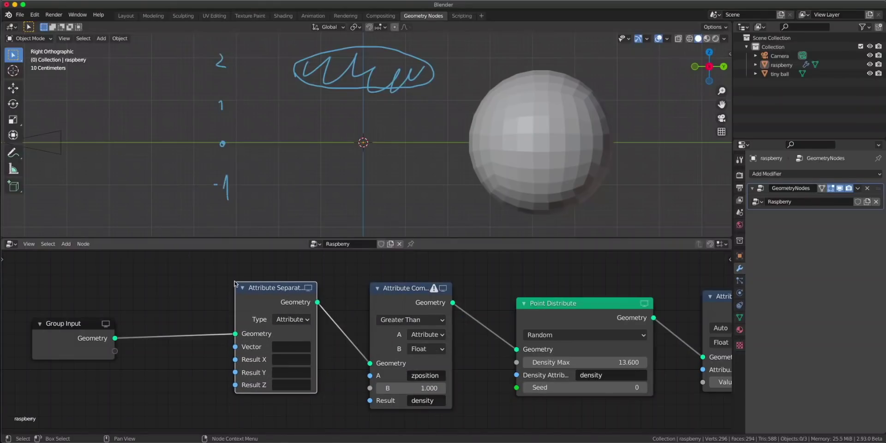
{"action": "left_click", "coordinate": [301, 344]}
{"action": "type", "text": "positio"}
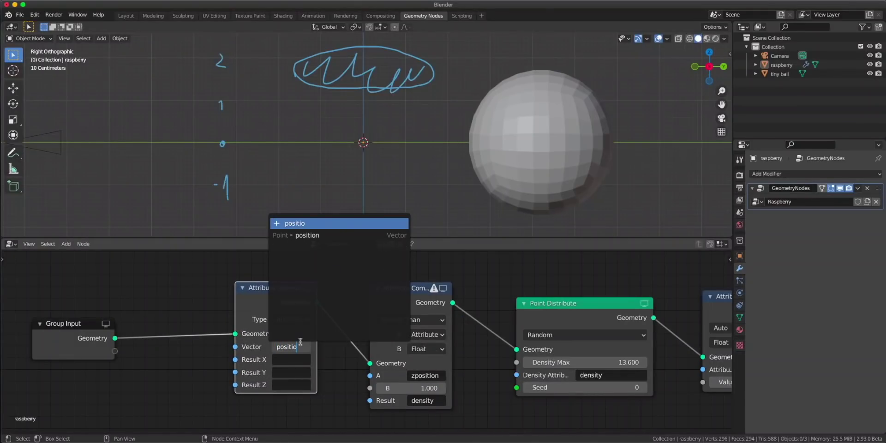
{"action": "left_click", "coordinate": [336, 235]}
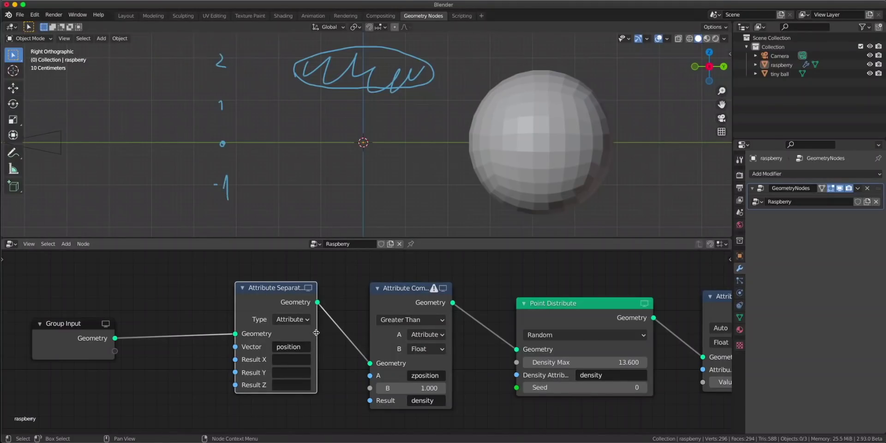
Widen the Attribute Separate XYZ node and name its X result x and its Y result y.
{"action": "left_click_drag", "start_coordinate": [316, 333], "coordinate": [378, 332]}
{"action": "left_click_drag", "start_coordinate": [287, 300], "coordinate": [219, 299]}
{"action": "left_click", "coordinate": [253, 358]}
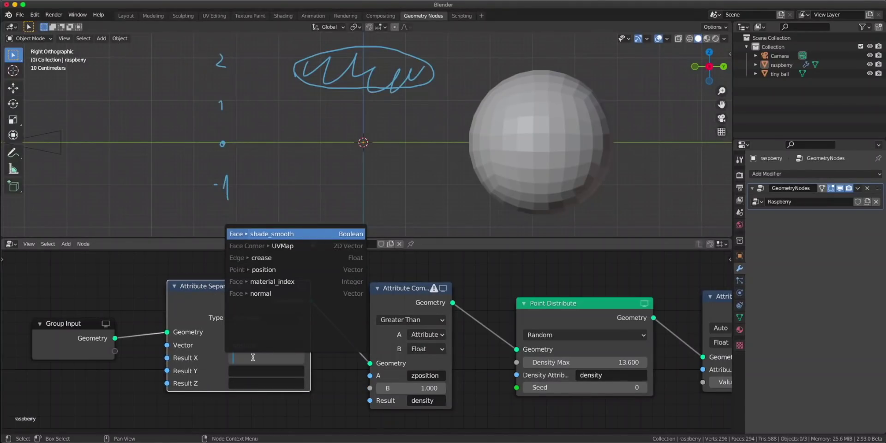
{"action": "type", "text": "x"}
{"action": "key", "text": "Return"}
{"action": "left_click", "coordinate": [246, 371]}
{"action": "type", "text": "y"}
{"action": "key", "text": "Return"}
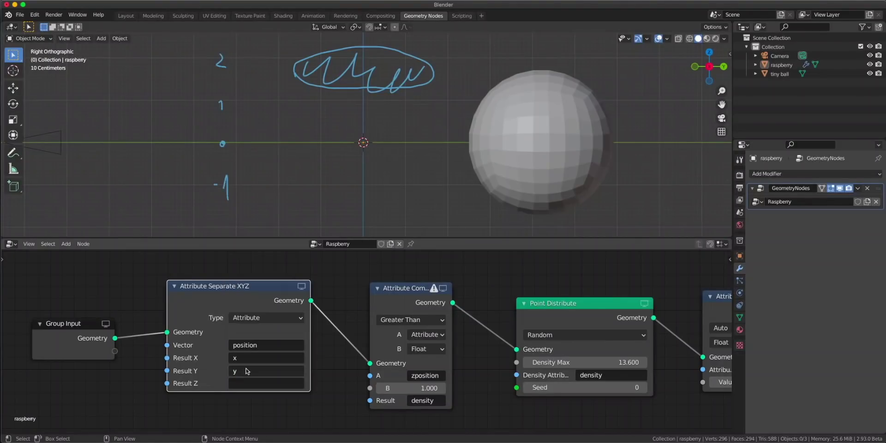
Name the Z result of the Attribute Separate XYZ node zposition.
{"action": "left_click", "coordinate": [239, 385]}
{"action": "type", "text": "r"}
{"action": "key", "text": "Return"}
{"action": "left_click", "coordinate": [241, 385]}
{"action": "type", "text": "z"}
{"action": "key", "text": "Return"}
{"action": "left_click", "coordinate": [264, 385]}
{"action": "type", "text": "position"}
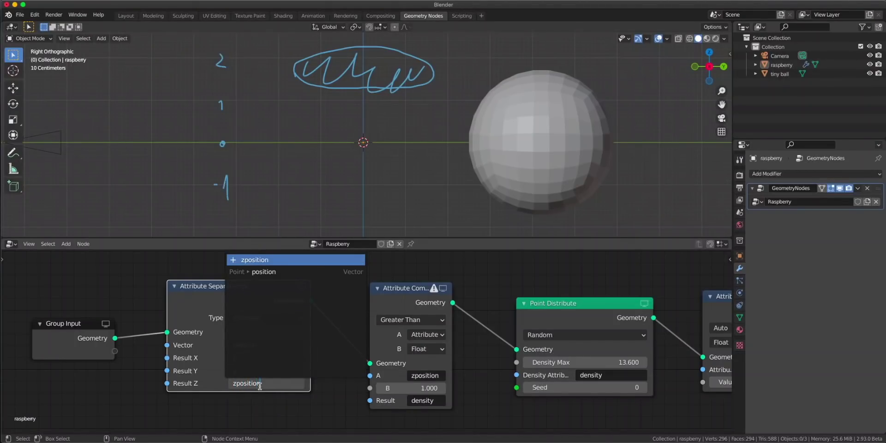
{"action": "key", "text": "Return"}
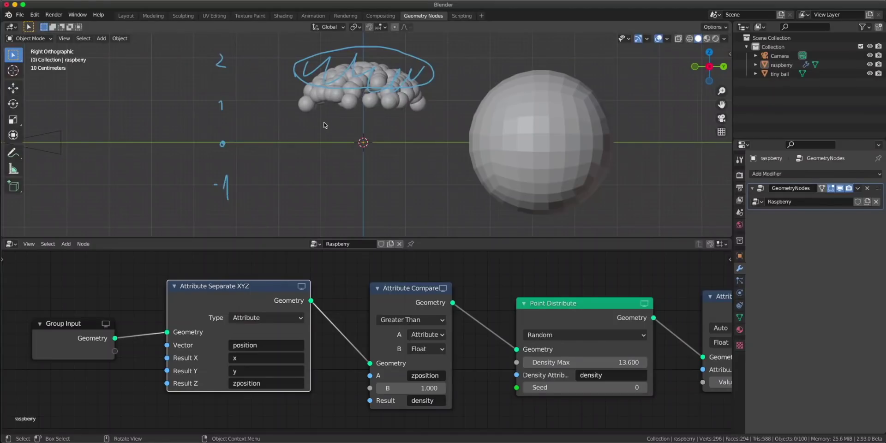
Change the Attribute Compare operation to Less Than so balls cover only the sphere below the height limit.
{"action": "left_click", "coordinate": [412, 320]}
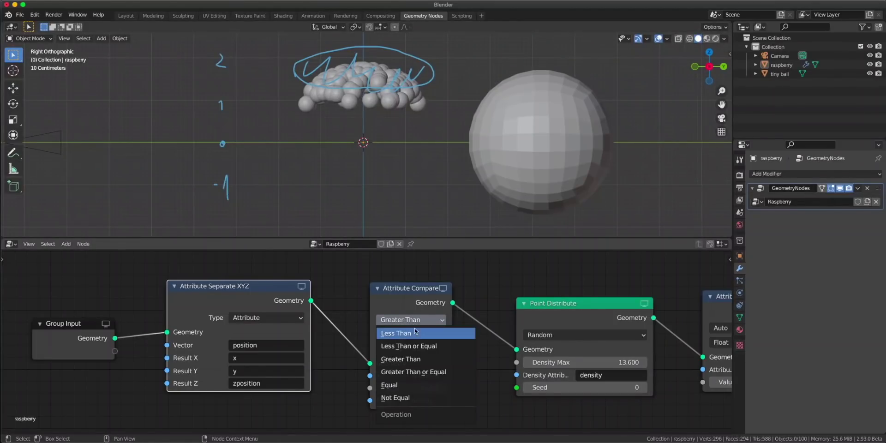
{"action": "left_click", "coordinate": [415, 332]}
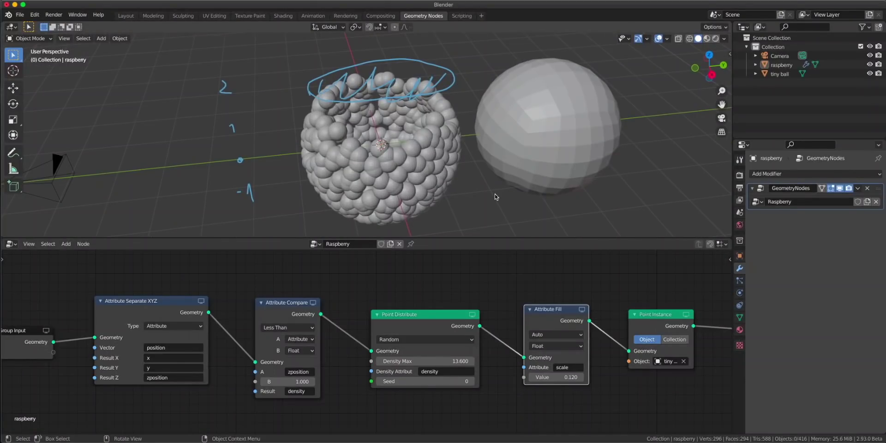
{"action": "middle_click_drag", "start_coordinate": [356, 192], "coordinate": [448, 193]}
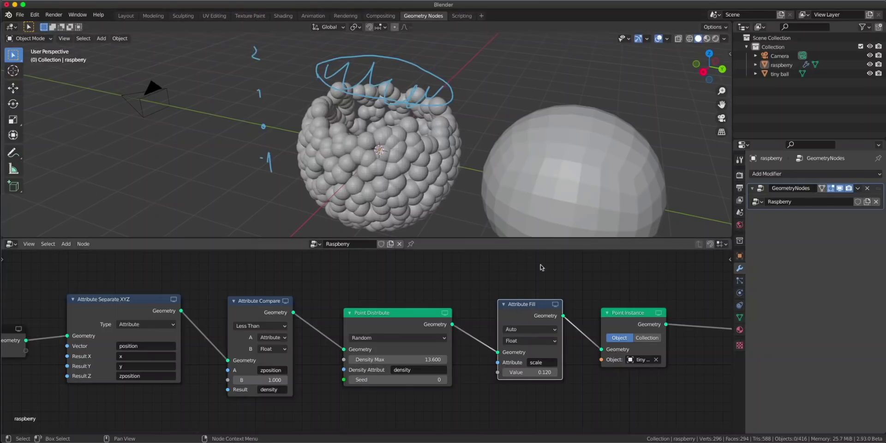
Insert an Attribute Randomize node between Attribute Fill and Point Instance.
{"action": "key", "text": "shift+a"}
{"action": "left_click", "coordinate": [445, 281]}
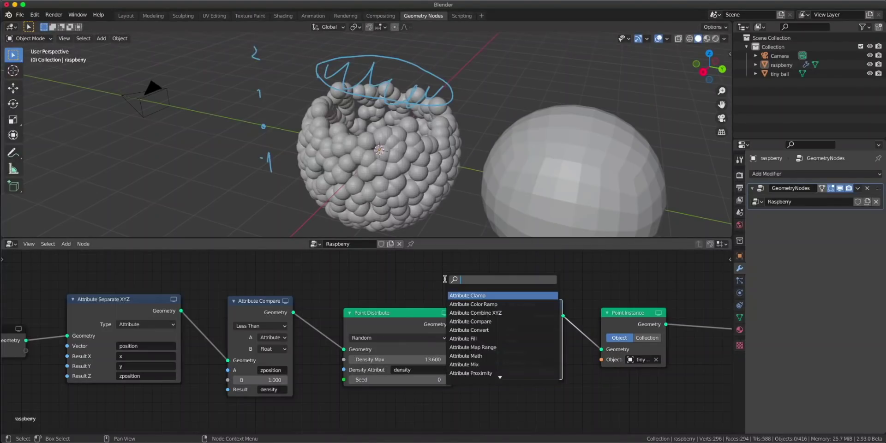
{"action": "type", "text": "ran"}
{"action": "left_click", "coordinate": [479, 302]}
{"action": "left_click", "coordinate": [597, 308]}
{"action": "middle_click_drag", "start_coordinate": [574, 287], "coordinate": [439, 285]}
{"action": "scroll", "coordinate": [556, 323], "scroll_direction": "up", "scroll_amount": 2}
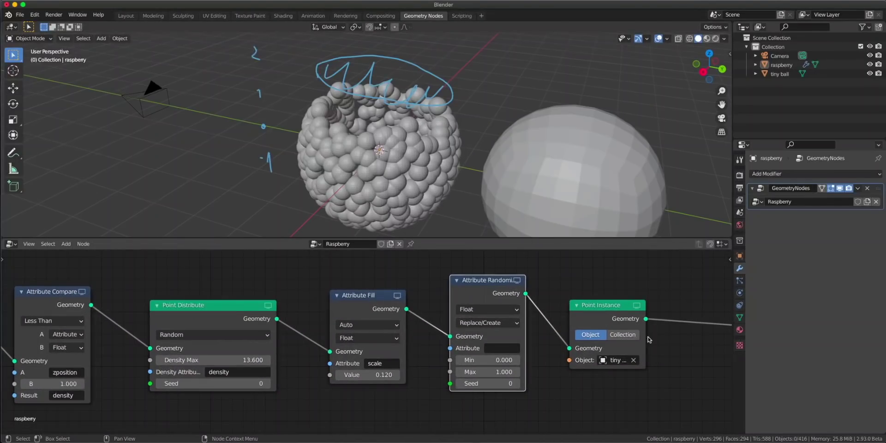
Randomize the scale attribute between 0.170 and 0.280 and set the Point Distribute node's maximum density to 7.880.
{"action": "middle_click_drag", "start_coordinate": [647, 338], "coordinate": [519, 343]}
{"action": "left_click", "coordinate": [375, 355]}
{"action": "type", "text": "s"}
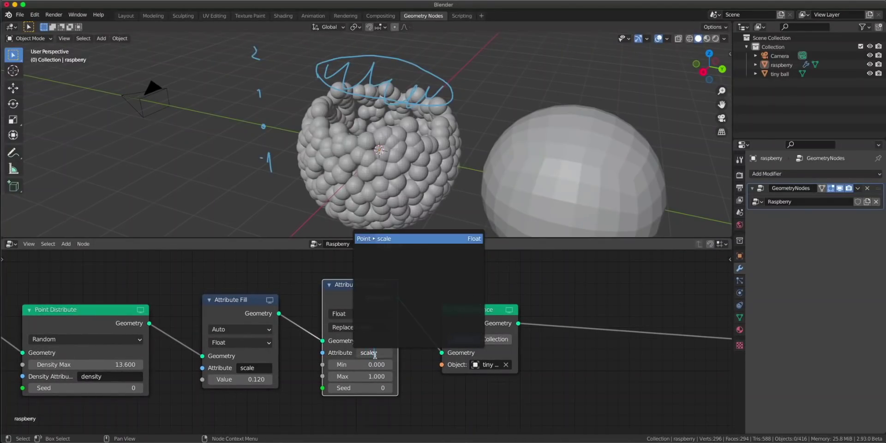
{"action": "type", "text": "cale"}
{"action": "key", "text": "Return"}
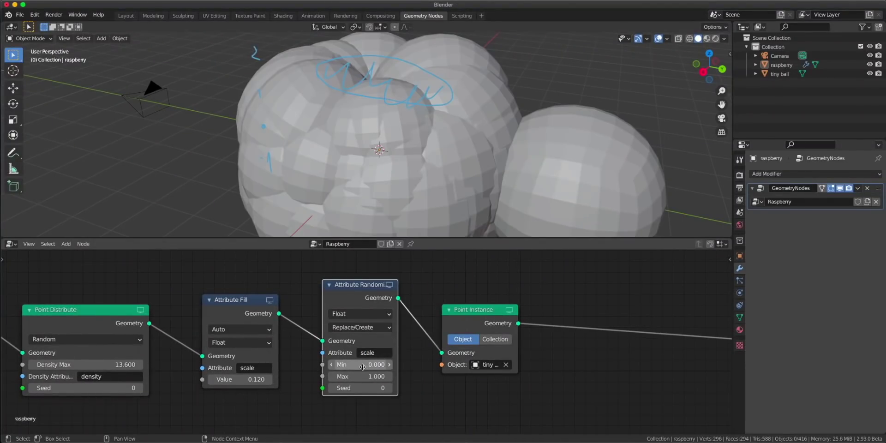
{"action": "left_click_drag", "start_coordinate": [362, 365], "coordinate": [376, 364]}
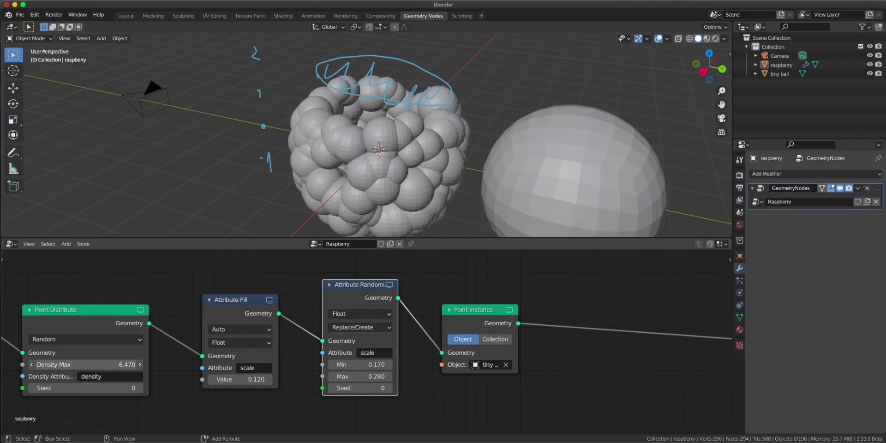
{"action": "middle_click_drag", "start_coordinate": [319, 136], "coordinate": [317, 187]}
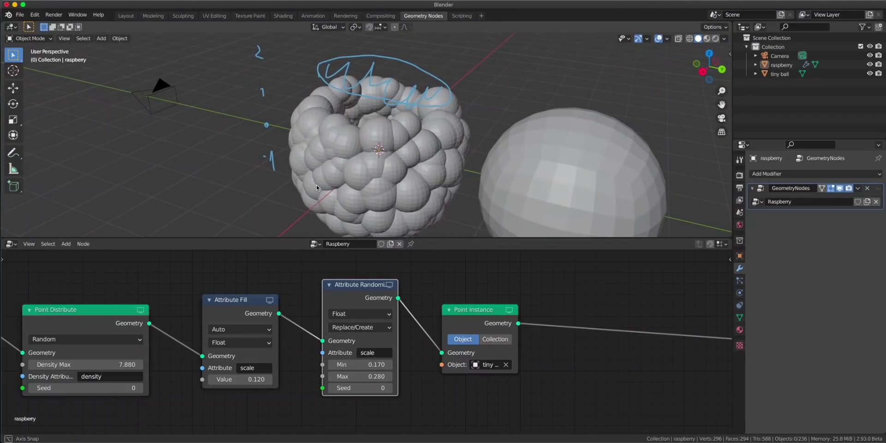
Switch the Point Distribute method to Poisson Disk and set its minimum distance to 0.49 m.
{"action": "left_click", "coordinate": [112, 340]}
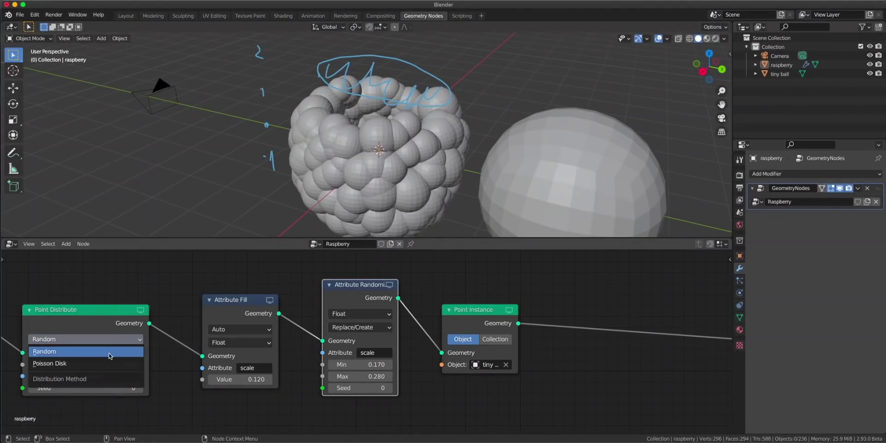
{"action": "left_click", "coordinate": [110, 364]}
{"action": "left_click_drag", "start_coordinate": [70, 323], "coordinate": [70, 314]}
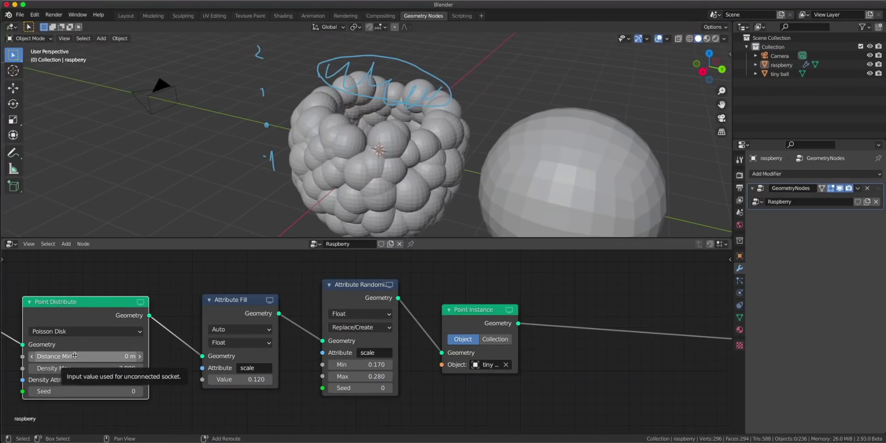
{"action": "left_click_drag", "start_coordinate": [75, 356], "coordinate": [120, 356]}
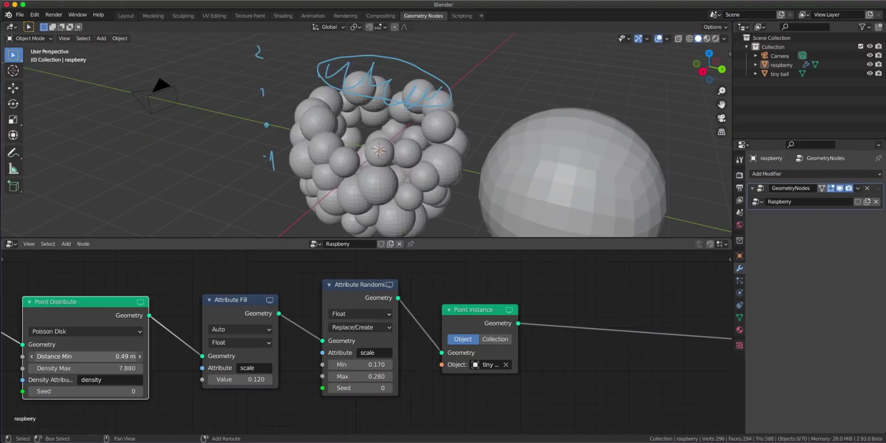
{"action": "middle_click_drag", "start_coordinate": [317, 132], "coordinate": [313, 113]}
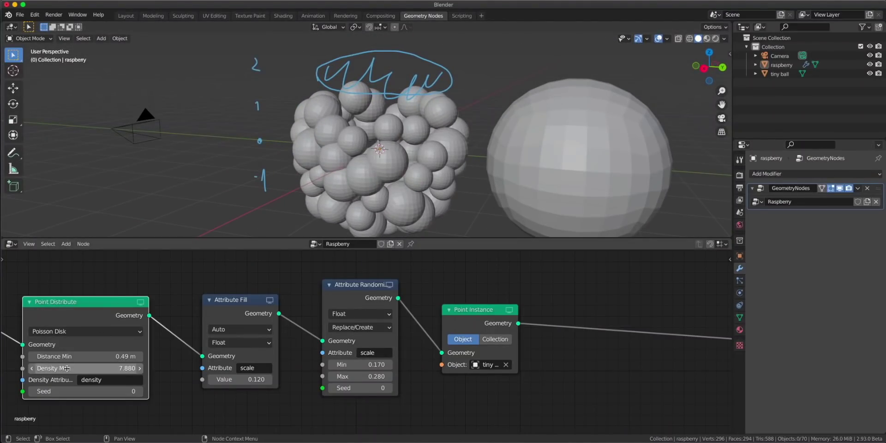
Set the Point Distribute node's maximum density to 257.280 and the random scale range to 0.250–0.300.
{"action": "middle_click_drag", "start_coordinate": [314, 170], "coordinate": [317, 187]}
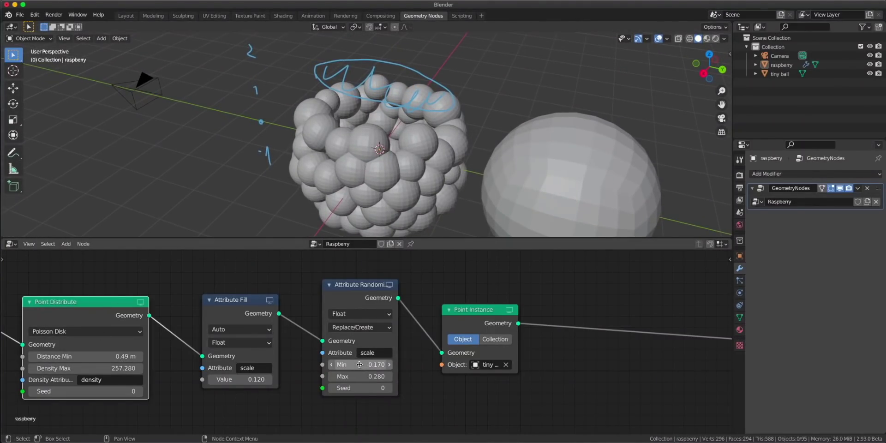
{"action": "left_click_drag", "start_coordinate": [360, 365], "coordinate": [378, 365]}
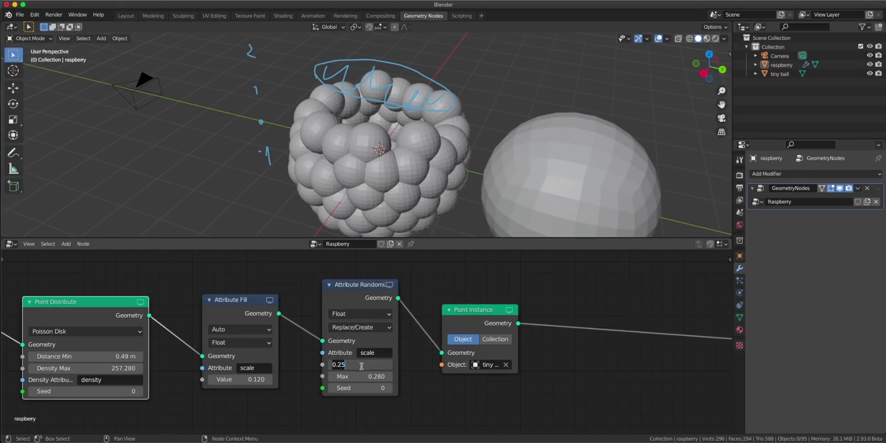
{"action": "type", "text": ".25"}
{"action": "key", "text": "Return"}
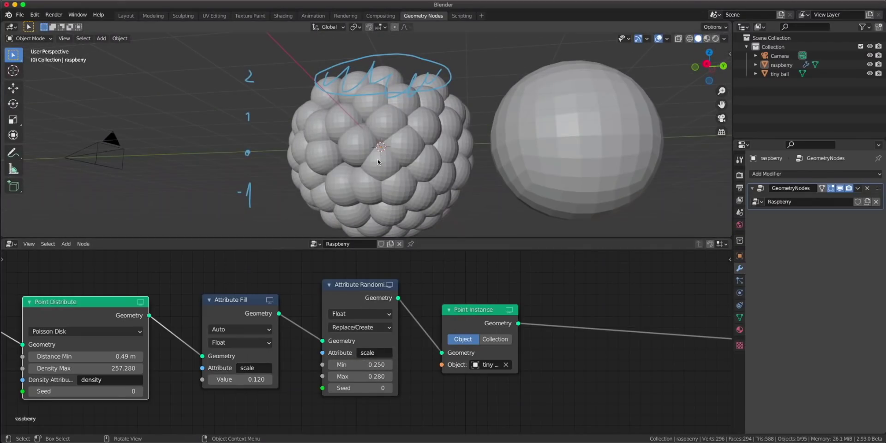
{"action": "middle_click_drag", "start_coordinate": [437, 131], "coordinate": [418, 147]}
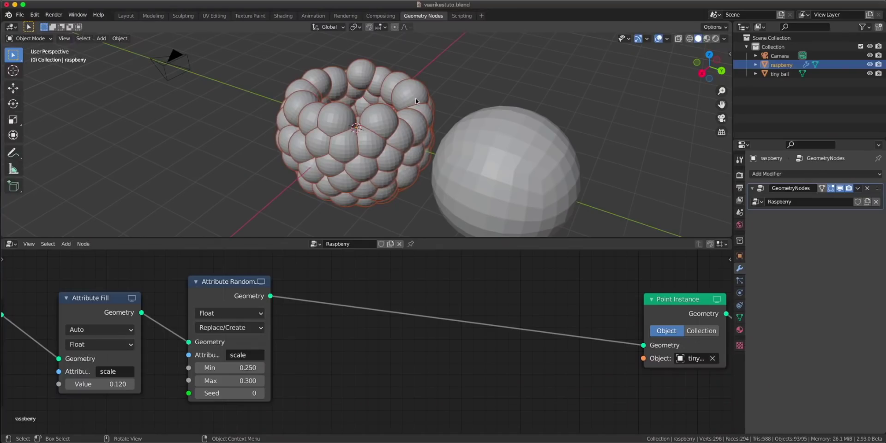
{"action": "middle_click_drag", "start_coordinate": [416, 100], "coordinate": [349, 156]}
{"action": "middle_click_drag", "start_coordinate": [344, 220], "coordinate": [295, 164]}
{"action": "scroll", "coordinate": [225, 159], "scroll_direction": "down", "scroll_amount": 4}
{"action": "mouse_move", "coordinate": [365, 143]}
{"action": "middle_mouse_down"}
{"action": "mouse_move", "coordinate": [377, 162]}
{"action": "mouse_move", "coordinate": [390, 131]}
{"action": "mouse_move", "coordinate": [378, 153]}
{"action": "middle_mouse_up"}
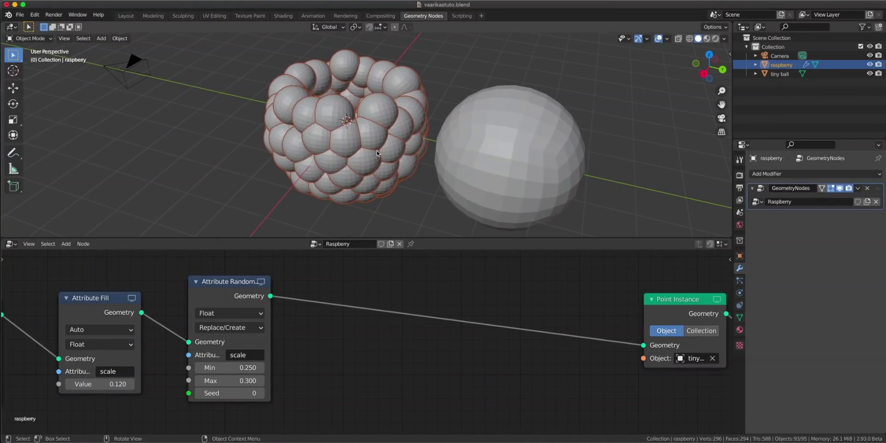
Insert an Attribute Mix node between Attribute Randomize and Point Instance and set its blend mode to Add.
{"action": "key", "text": "shift+a"}
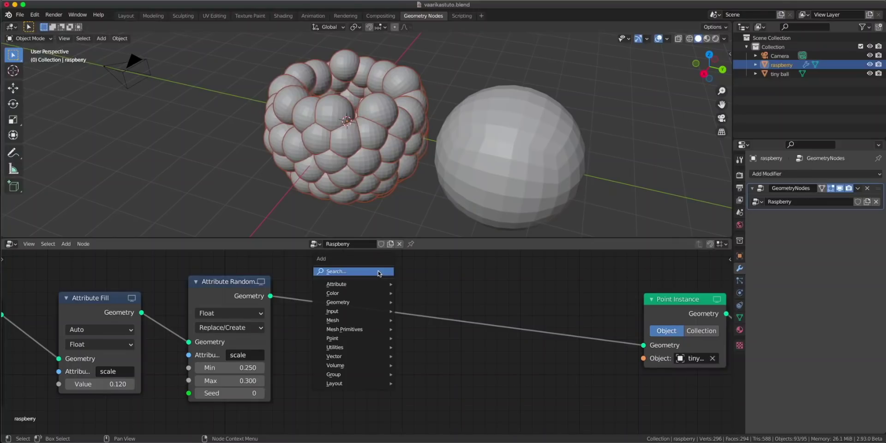
{"action": "left_click", "coordinate": [378, 272]}
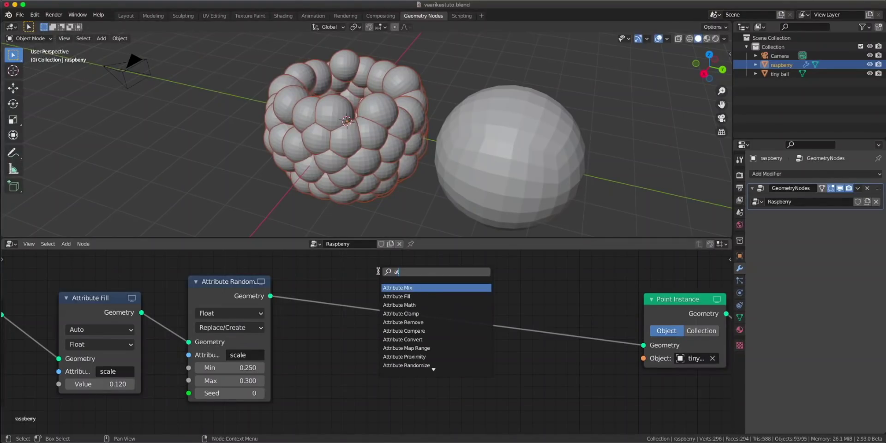
{"action": "type", "text": "at"}
{"action": "key", "text": "Return"}
{"action": "left_click", "coordinate": [378, 277]}
{"action": "left_click", "coordinate": [396, 286]}
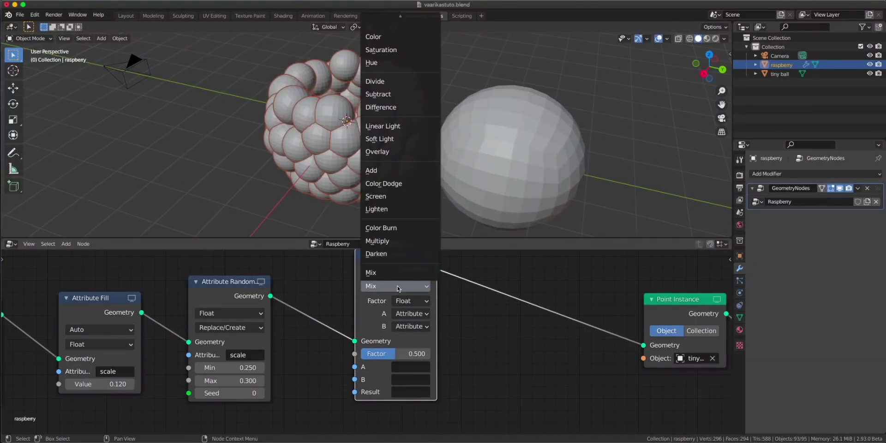
{"action": "left_click", "coordinate": [371, 172]}
Set the Attribute Mix node's A to position, B to normal and Result to position.
{"action": "left_click", "coordinate": [405, 368]}
{"action": "type", "text": "position"}
{"action": "key", "text": "Return"}
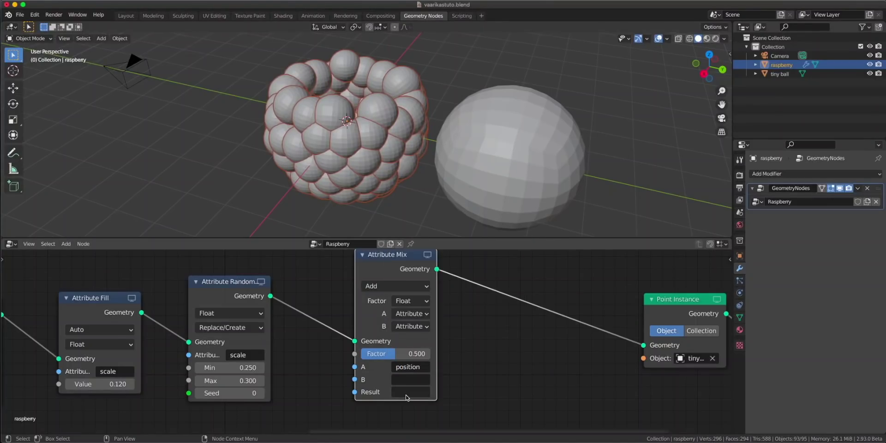
{"action": "left_click", "coordinate": [406, 380]}
{"action": "type", "text": "no"}
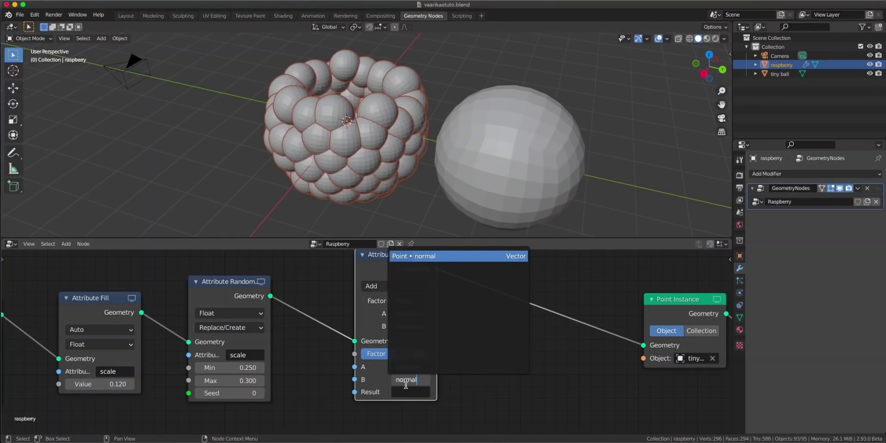
{"action": "type", "text": "rmal"}
{"action": "key", "text": "Return"}
{"action": "left_click", "coordinate": [422, 393]}
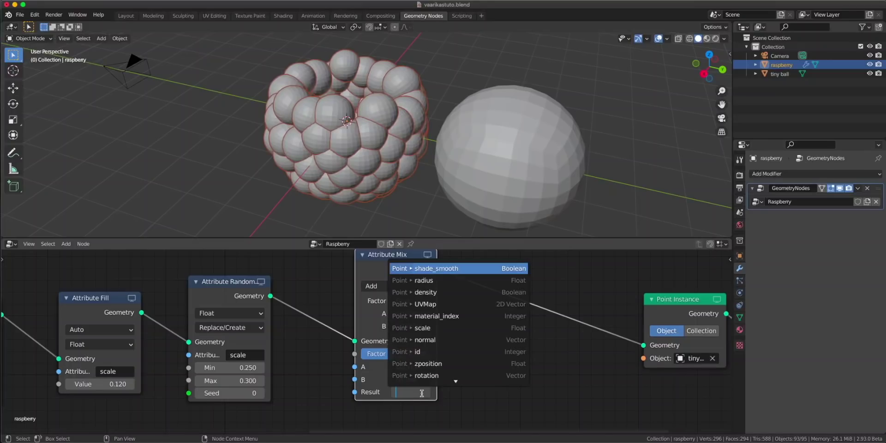
{"action": "type", "text": "posi"}
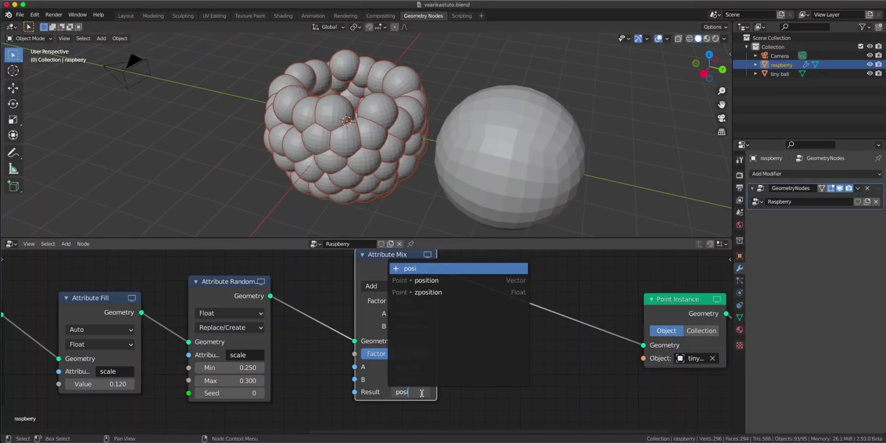
{"action": "left_click", "coordinate": [441, 281]}
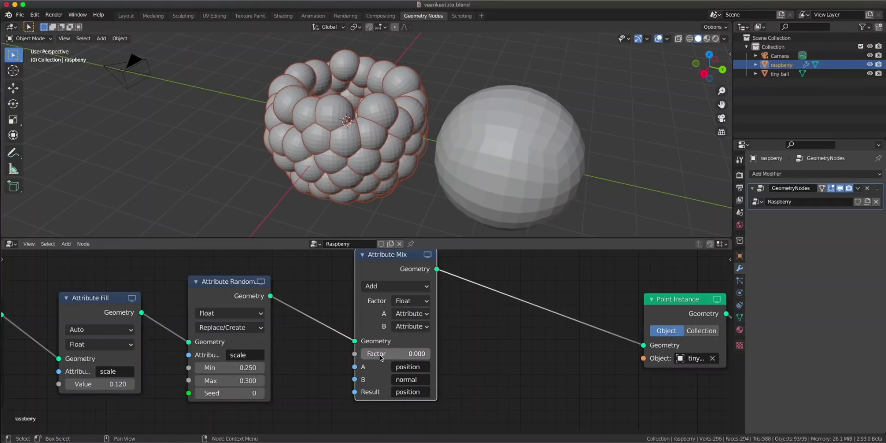
Set the Attribute Mix node's factor to 1.000 to push the balls outward along their normals.
{"action": "left_click_drag", "start_coordinate": [365, 353], "coordinate": [434, 342]}
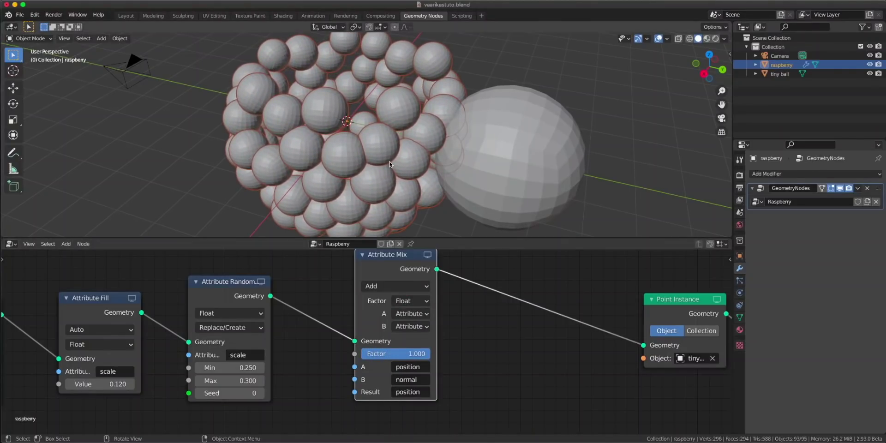
{"action": "middle_click_drag", "start_coordinate": [390, 164], "coordinate": [372, 151]}
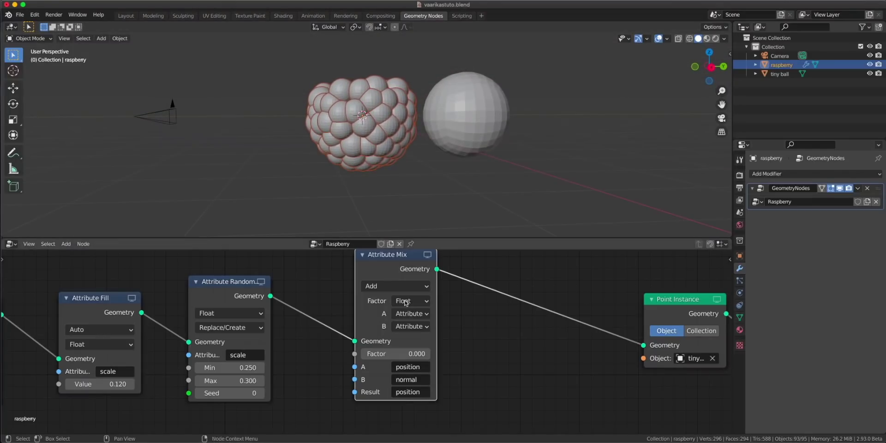
{"action": "left_click_drag", "start_coordinate": [393, 353], "coordinate": [431, 354]}
{"action": "mouse_move", "coordinate": [434, 152]}
{"action": "middle_mouse_down"}
{"action": "mouse_move", "coordinate": [465, 153]}
{"action": "mouse_move", "coordinate": [418, 155]}
{"action": "middle_mouse_up"}
{"action": "scroll", "coordinate": [465, 152], "scroll_direction": "up", "scroll_amount": 3}
{"action": "scroll", "coordinate": [418, 154], "scroll_direction": "down", "scroll_amount": 2}
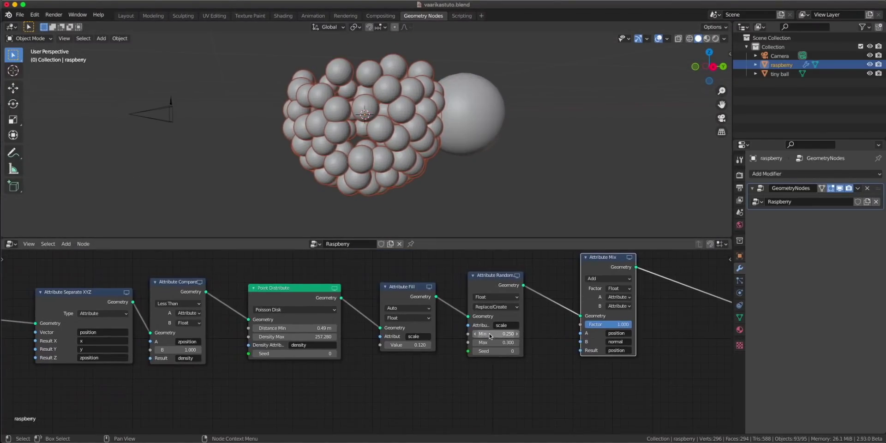
Set Point Distribute to minimum distance 0.48 m, maximum density 399.780 and seed 36, with random scale from 0.300 to 0.400.
{"action": "scroll", "coordinate": [486, 333], "scroll_direction": "up", "scroll_amount": 3}
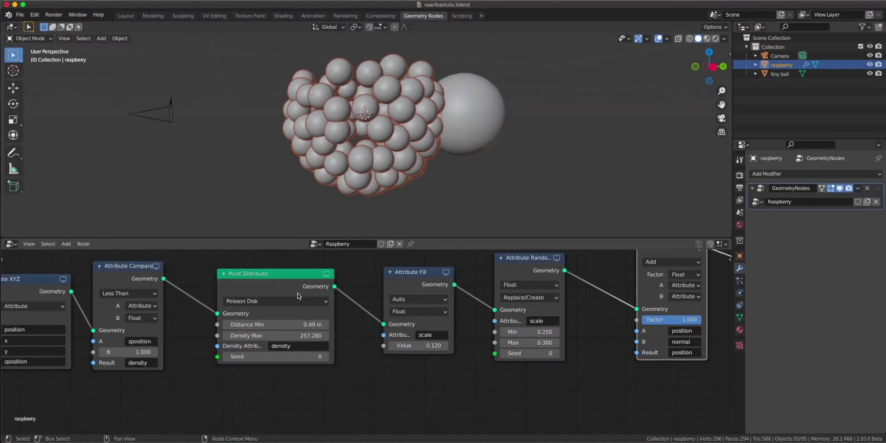
{"action": "middle_click_drag", "start_coordinate": [296, 298], "coordinate": [329, 332]}
{"action": "scroll", "coordinate": [329, 335], "scroll_direction": "up", "scroll_amount": 1}
{"action": "scroll", "coordinate": [366, 349], "scroll_direction": "up", "scroll_amount": 2}
{"action": "middle_click_drag", "start_coordinate": [377, 347], "coordinate": [356, 330]}
{"action": "mouse_move", "coordinate": [273, 299]}
{"action": "left_mouse_down"}
{"action": "mouse_move", "coordinate": [253, 291]}
{"action": "mouse_move", "coordinate": [271, 296]}
{"action": "left_mouse_up"}
{"action": "left_click_drag", "start_coordinate": [270, 347], "coordinate": [250, 346]}
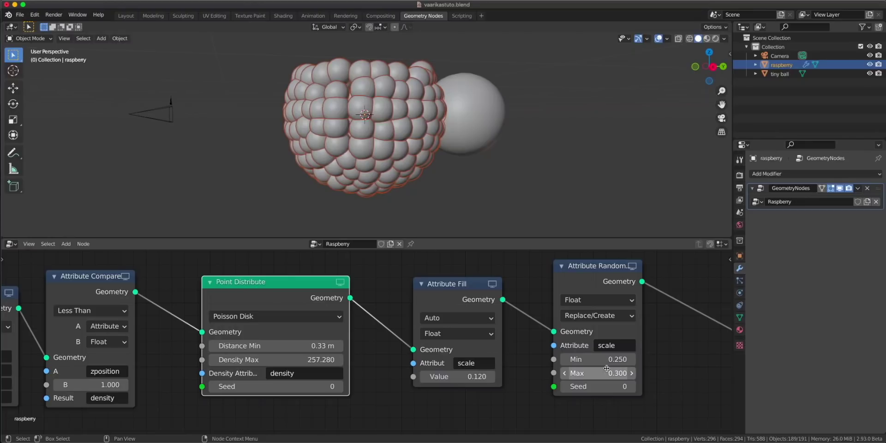
{"action": "left_click_drag", "start_coordinate": [602, 374], "coordinate": [625, 374]}
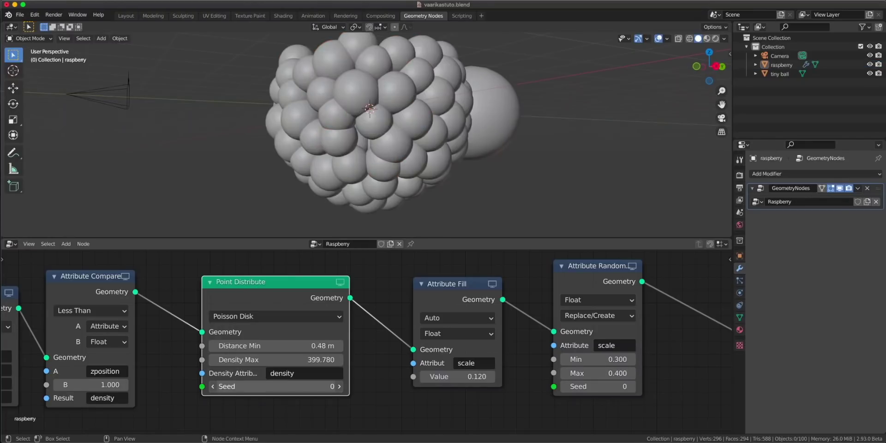
{"action": "left_click_drag", "start_coordinate": [276, 386], "coordinate": [296, 387]}
{"action": "scroll", "coordinate": [408, 116], "scroll_direction": "down", "scroll_amount": 3}
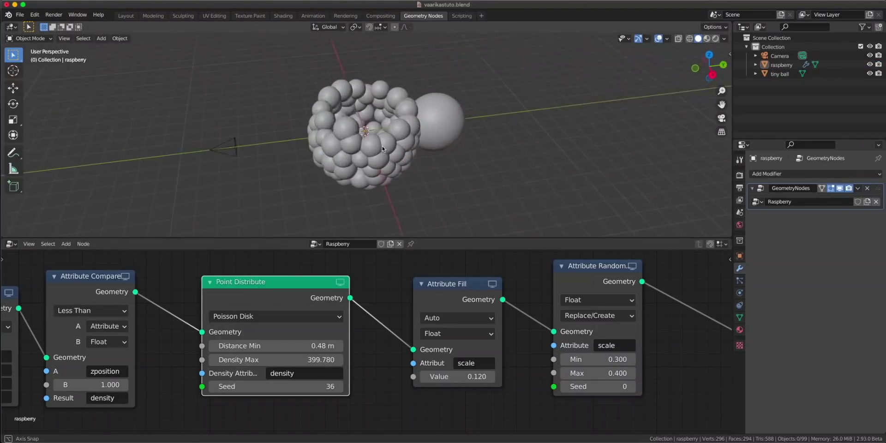
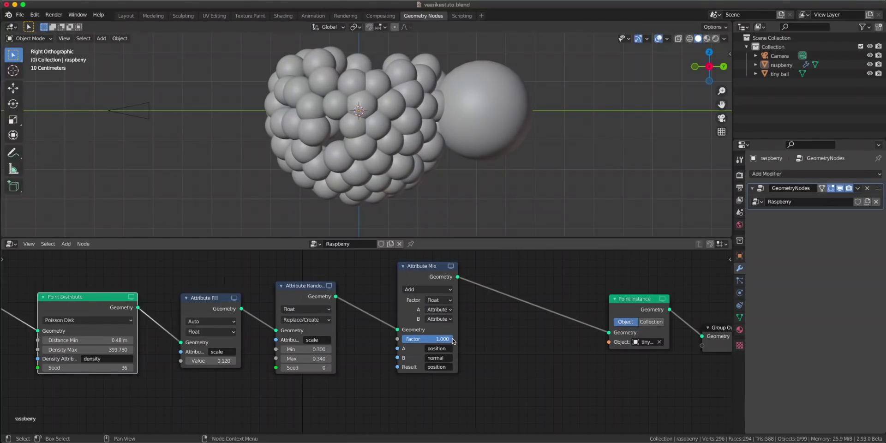
Annotate a long, downward-tapering raspberry outline around the balls in the right orthographic view.
{"action": "scroll", "coordinate": [356, 208], "scroll_direction": "down", "scroll_amount": 3}
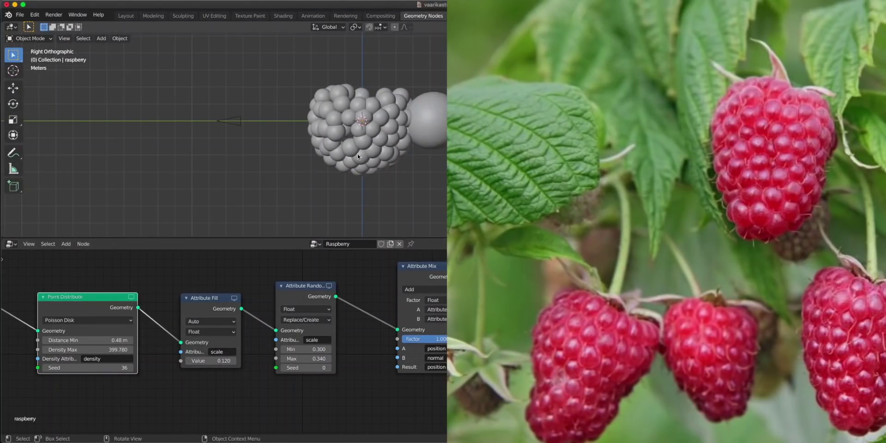
{"action": "left_click_drag", "start_coordinate": [414, 148], "coordinate": [382, 85]}
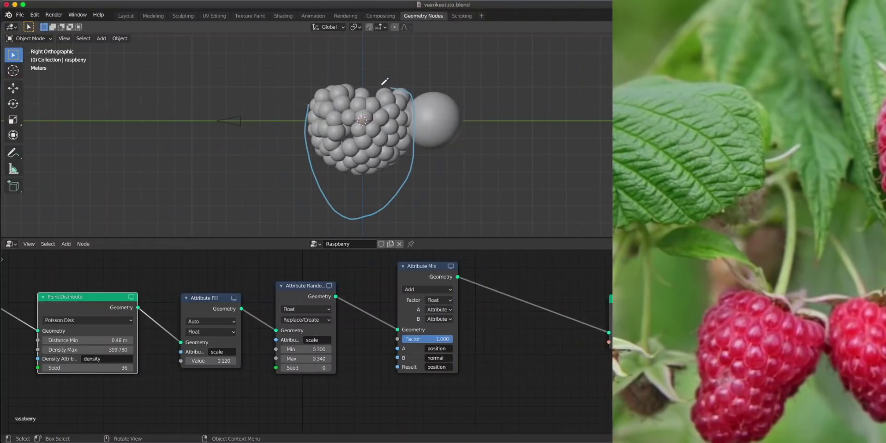
Duplicate the Attribute Mix node into the link before Point Instance and clear the copy's A, B and Result attributes.
{"action": "left_click_drag", "start_coordinate": [432, 272], "coordinate": [406, 278]}
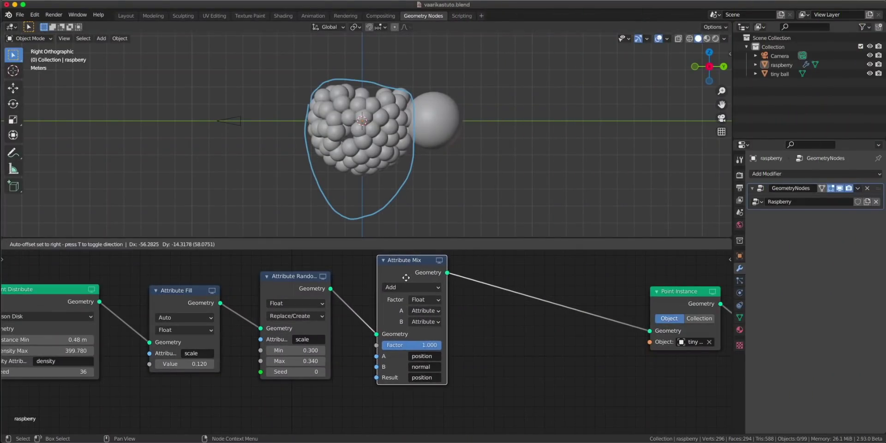
{"action": "middle_click_drag", "start_coordinate": [459, 299], "coordinate": [369, 316]}
{"action": "key", "text": "shift+d"}
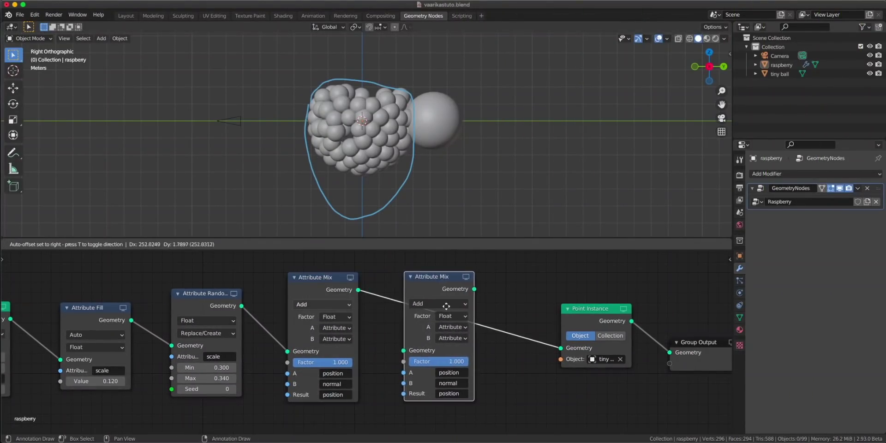
{"action": "left_click", "coordinate": [444, 308]}
{"action": "left_click", "coordinate": [448, 371]}
{"action": "left_click", "coordinate": [448, 269]}
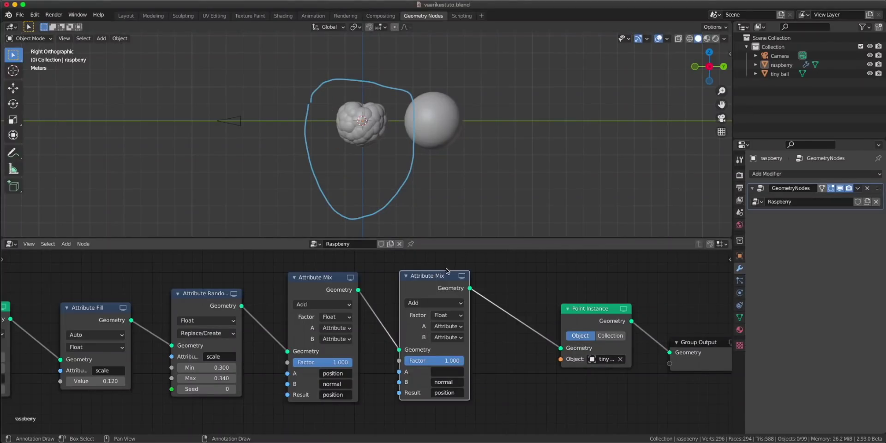
{"action": "left_click", "coordinate": [453, 389]}
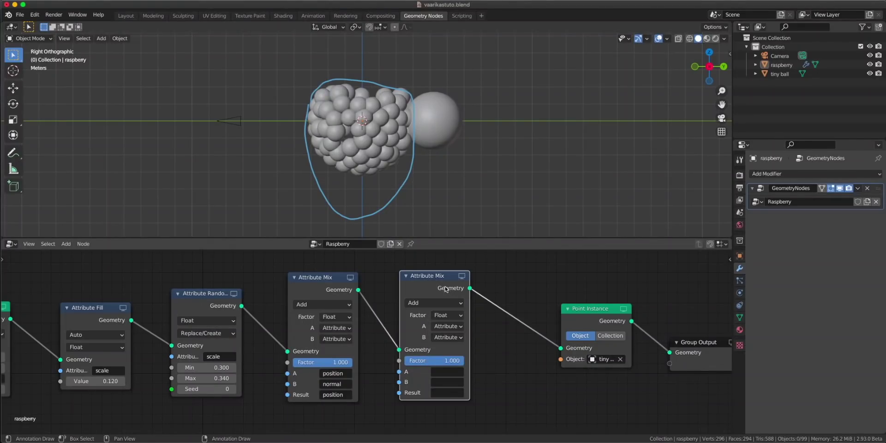
{"action": "scroll", "coordinate": [366, 201], "scroll_direction": "up", "scroll_amount": 2}
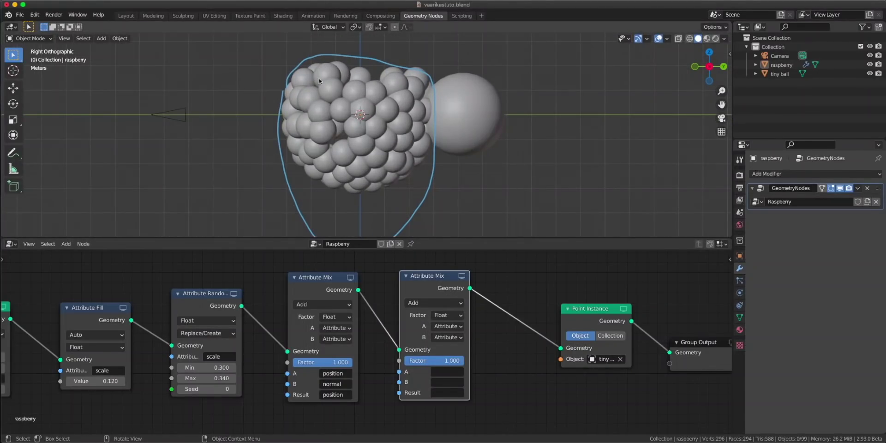
On the second Attribute Mix node in Mix mode, set A to position and the B input type to Vector.
{"action": "left_click", "coordinate": [443, 372]}
{"action": "type", "text": "posi"}
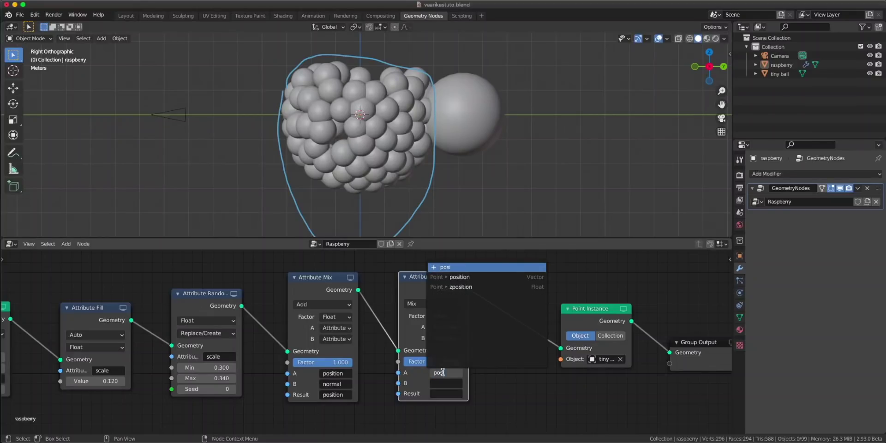
{"action": "key", "text": "Return"}
{"action": "left_click", "coordinate": [445, 339]}
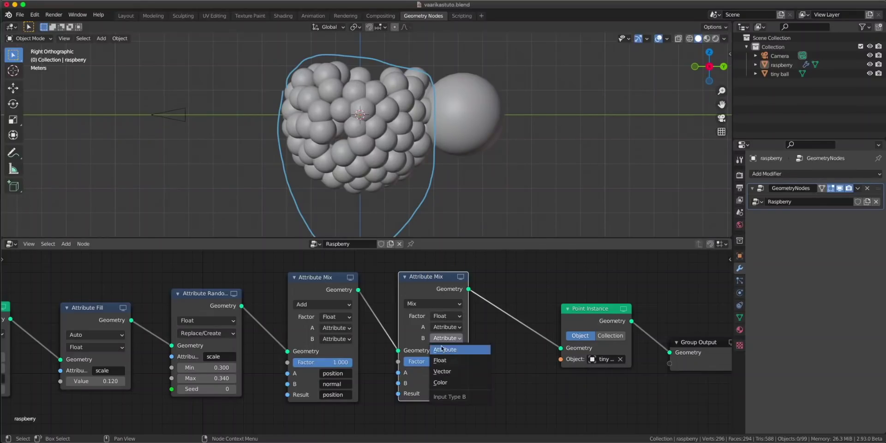
{"action": "left_click", "coordinate": [442, 349]}
{"action": "left_click", "coordinate": [446, 338]}
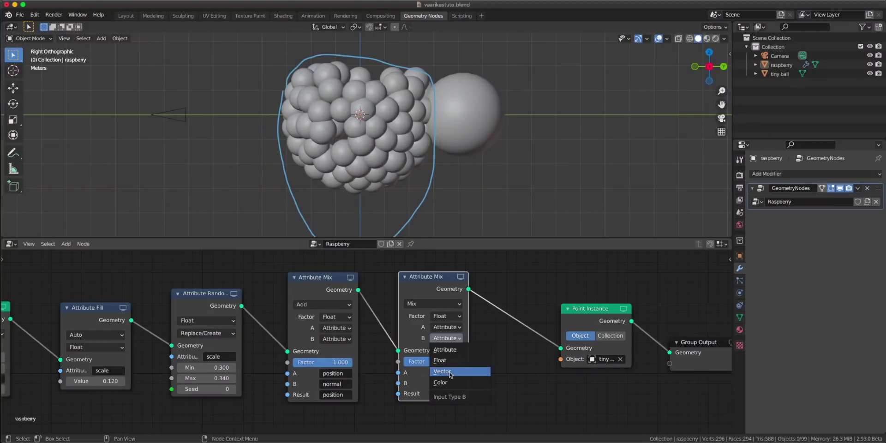
{"action": "left_click", "coordinate": [450, 372]}
Set the Z component of the second Attribute Mix node's B vector to 1.000 and its Result to position.
{"action": "scroll", "coordinate": [491, 383], "scroll_direction": "down", "scroll_amount": 2}
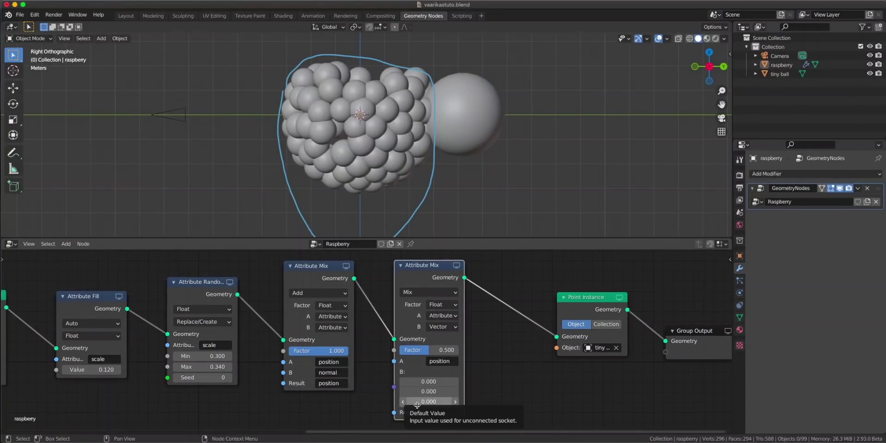
{"action": "left_click", "coordinate": [436, 401]}
{"action": "type", "text": "1"}
{"action": "key", "text": "Return"}
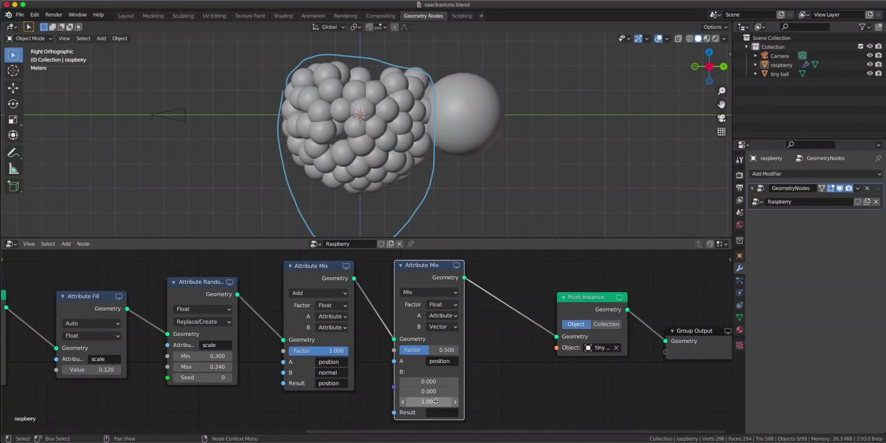
{"action": "left_click", "coordinate": [436, 411]}
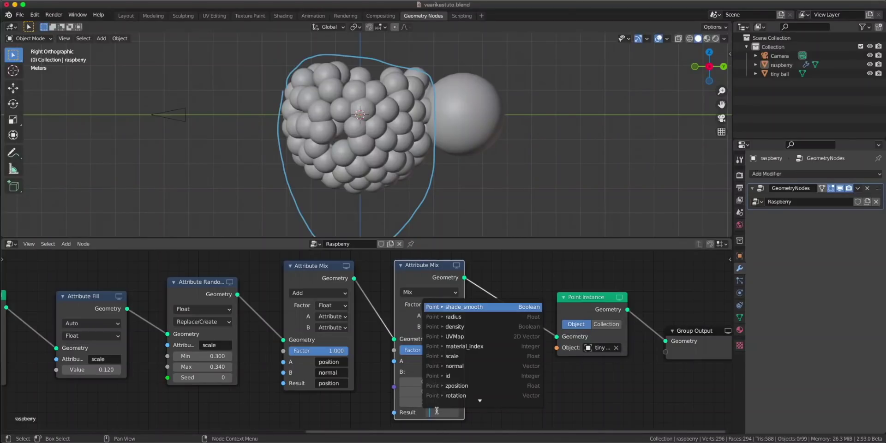
{"action": "type", "text": "positi"}
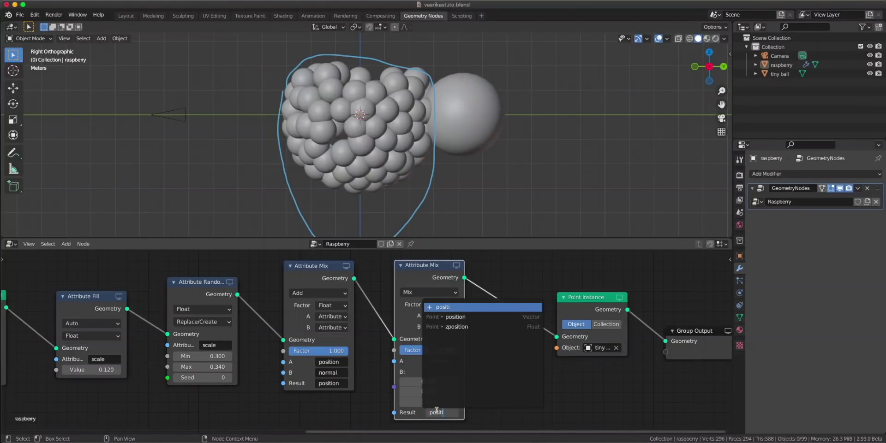
{"action": "left_click", "coordinate": [470, 317]}
Set the second Attribute Mix node's factor to 0.477 and its blend mode to Multiply.
{"action": "mouse_move", "coordinate": [424, 353]}
{"action": "left_mouse_down"}
{"action": "mouse_move", "coordinate": [410, 353]}
{"action": "mouse_move", "coordinate": [439, 354]}
{"action": "mouse_move", "coordinate": [400, 354]}
{"action": "mouse_move", "coordinate": [448, 353]}
{"action": "mouse_move", "coordinate": [411, 354]}
{"action": "mouse_move", "coordinate": [428, 353]}
{"action": "left_mouse_up"}
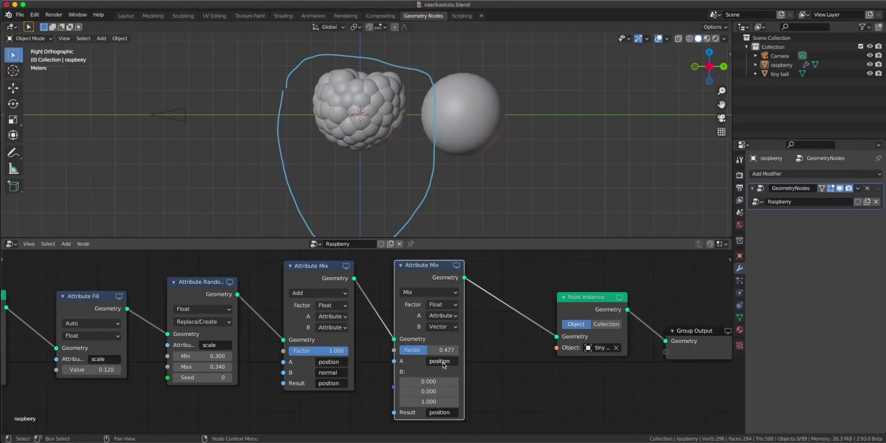
{"action": "left_click", "coordinate": [427, 293]}
{"action": "left_click", "coordinate": [422, 254]}
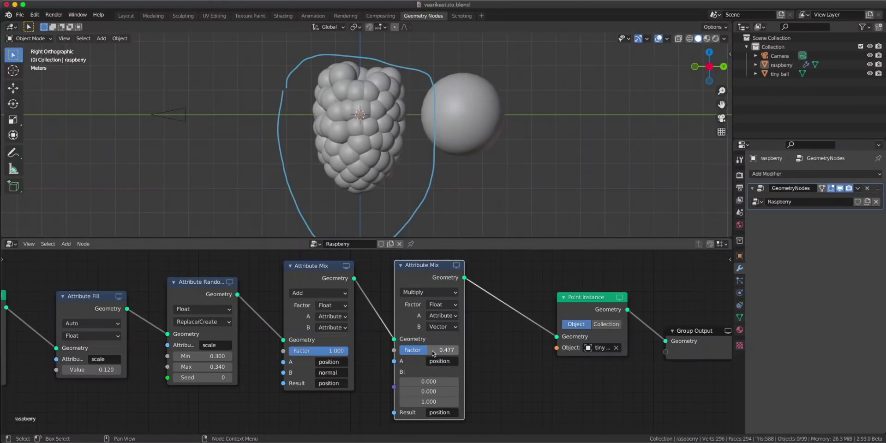
Set the second Attribute Mix node's B vector to 1.000, 1.000, 1.130 and its factor to 0.317.
{"action": "mouse_move", "coordinate": [433, 354]}
{"action": "left_mouse_down"}
{"action": "mouse_move", "coordinate": [400, 353]}
{"action": "mouse_move", "coordinate": [460, 354]}
{"action": "mouse_move", "coordinate": [399, 350]}
{"action": "mouse_move", "coordinate": [435, 350]}
{"action": "mouse_move", "coordinate": [418, 350]}
{"action": "left_mouse_up"}
{"action": "type", "text": "1"}
{"action": "left_click_drag", "start_coordinate": [428, 380], "coordinate": [435, 401]}
{"action": "key", "text": "Return"}
{"action": "type", "text": "1"}
{"action": "key", "text": "Return"}
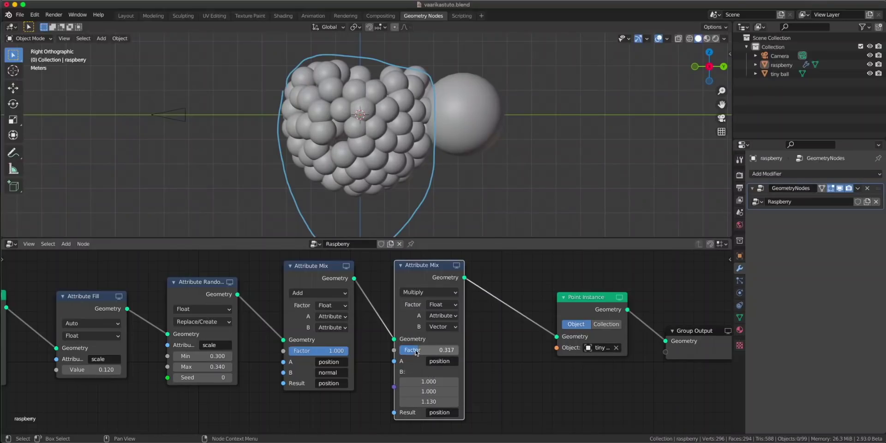
Set the second Attribute Mix node's factor to 1.000 and its B vector's Z component to 1.320.
{"action": "left_click_drag", "start_coordinate": [416, 351], "coordinate": [457, 352]}
{"action": "mouse_move", "coordinate": [437, 401]}
{"action": "left_mouse_down"}
{"action": "mouse_move", "coordinate": [452, 402]}
{"action": "mouse_move", "coordinate": [425, 399]}
{"action": "left_mouse_up"}
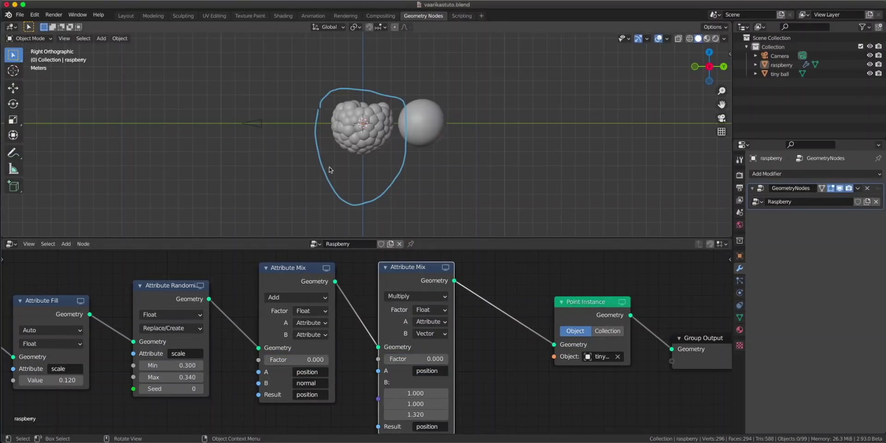
{"action": "left_click_drag", "start_coordinate": [401, 359], "coordinate": [448, 360]}
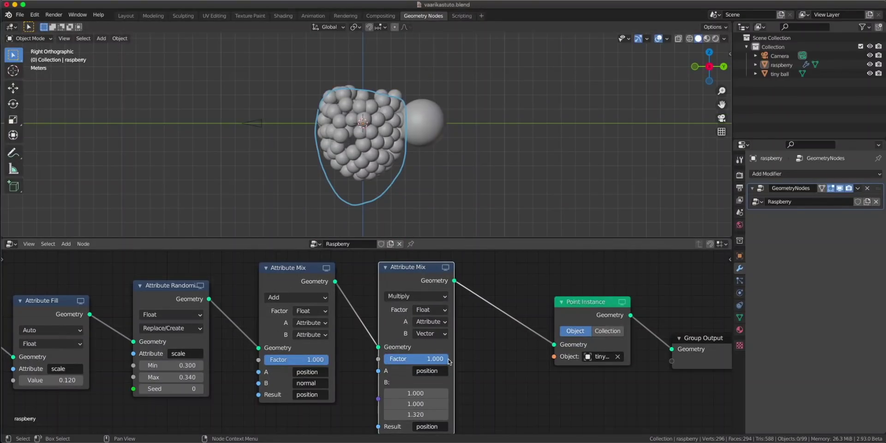
Add a Value node and link it to the Factor input of the Add-mode Attribute Mix node.
{"action": "middle_click_drag", "start_coordinate": [205, 432], "coordinate": [269, 348]}
{"action": "key", "text": "shift+a"}
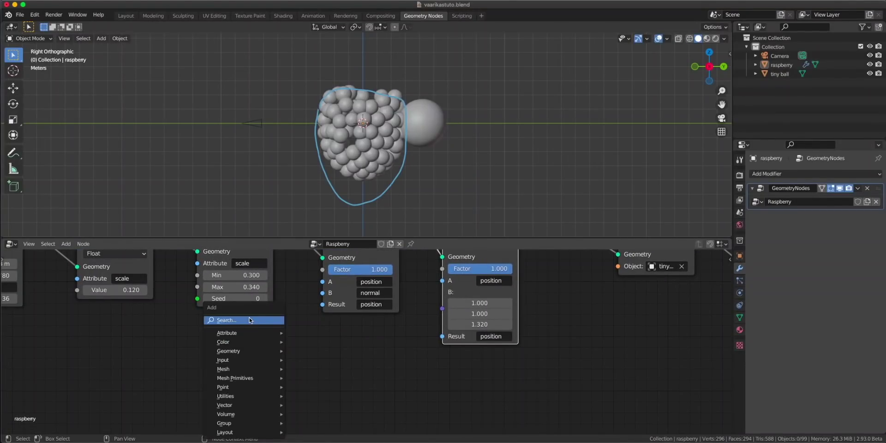
{"action": "left_click", "coordinate": [250, 321]}
{"action": "type", "text": "v"}
{"action": "left_click_drag", "start_coordinate": [242, 336], "coordinate": [322, 270]}
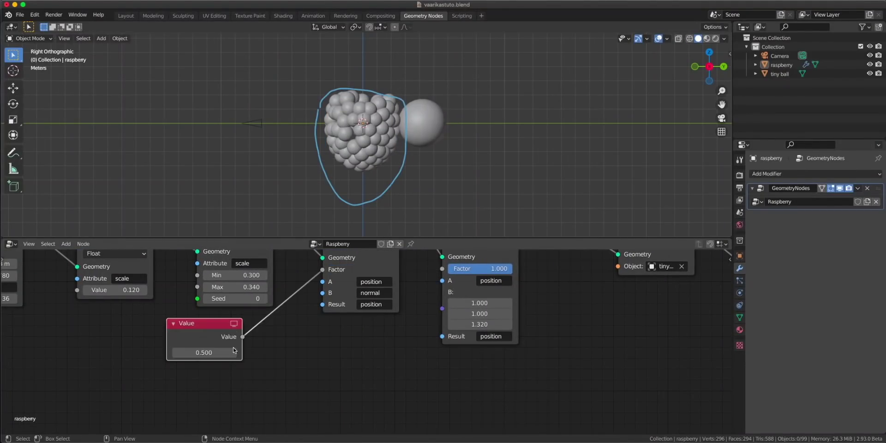
Link the Value node to the Multiply-mode Attribute Mix node's Factor as well and set the value to 1.000.
{"action": "scroll", "coordinate": [238, 360], "scroll_direction": "up", "scroll_amount": 3}
{"action": "scroll", "coordinate": [238, 361], "scroll_direction": "right", "scroll_amount": 2}
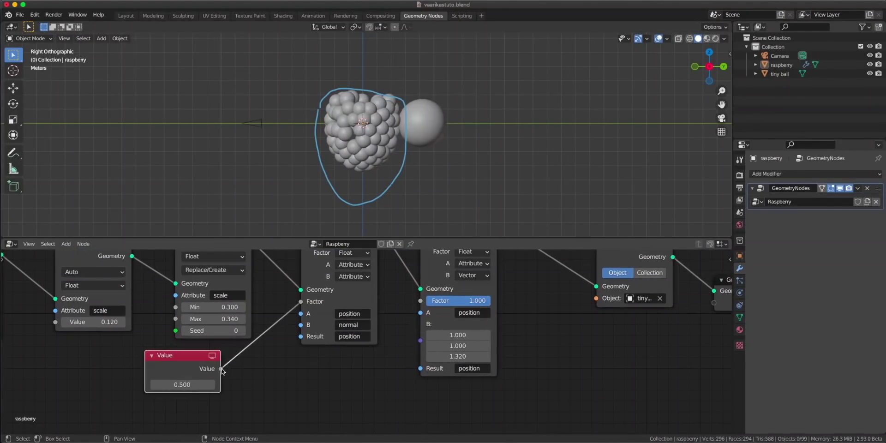
{"action": "left_click_drag", "start_coordinate": [222, 369], "coordinate": [429, 302]}
{"action": "scroll", "coordinate": [429, 304], "scroll_direction": "up", "scroll_amount": 3}
{"action": "left_click_drag", "start_coordinate": [184, 425], "coordinate": [238, 426]}
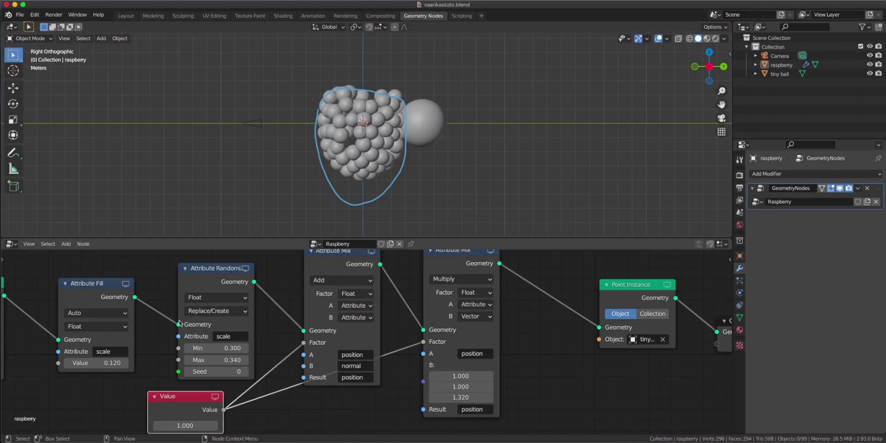
Set Point Distribute's Distance Min to 0.43 m and the Attribute Randomize scale range to Min 0.350, Max 0.400.
{"action": "middle_click_drag", "start_coordinate": [71, 362], "coordinate": [382, 360]}
{"action": "scroll", "coordinate": [382, 360], "scroll_direction": "up", "scroll_amount": 2}
{"action": "mouse_move", "coordinate": [231, 346]}
{"action": "left_mouse_down", "text": "shift"}
{"action": "mouse_move", "coordinate": [257, 346]}
{"action": "mouse_move", "coordinate": [199, 332]}
{"action": "mouse_move", "coordinate": [228, 332]}
{"action": "left_mouse_up", "text": "shift"}
{"action": "left_click", "coordinate": [560, 346]}
{"action": "type", "text": "0.3"}
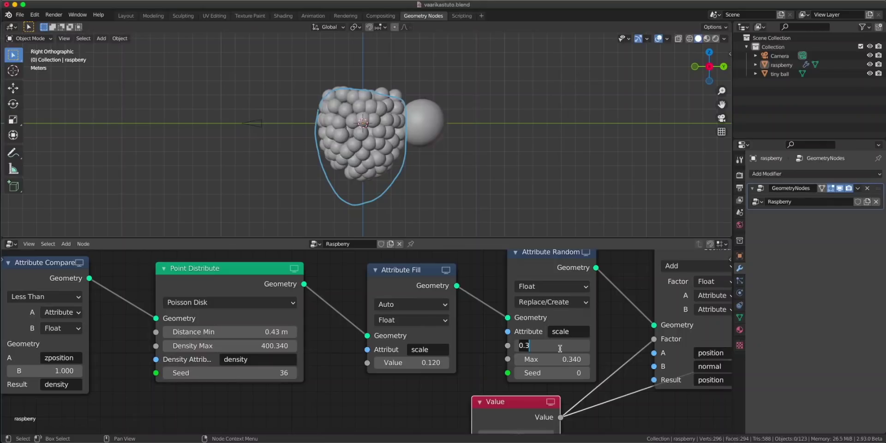
{"action": "type", "text": "5"}
{"action": "key", "text": "Return"}
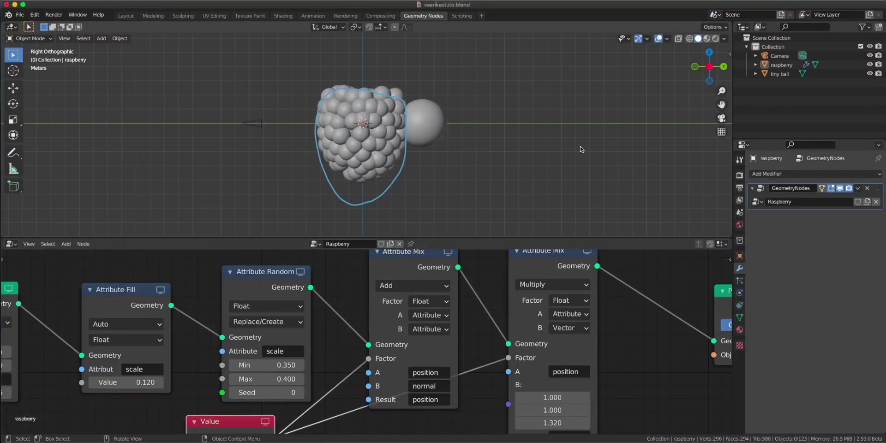
Remove the blue annotation outline around the raspberry from the viewport.
{"action": "key", "text": "n"}
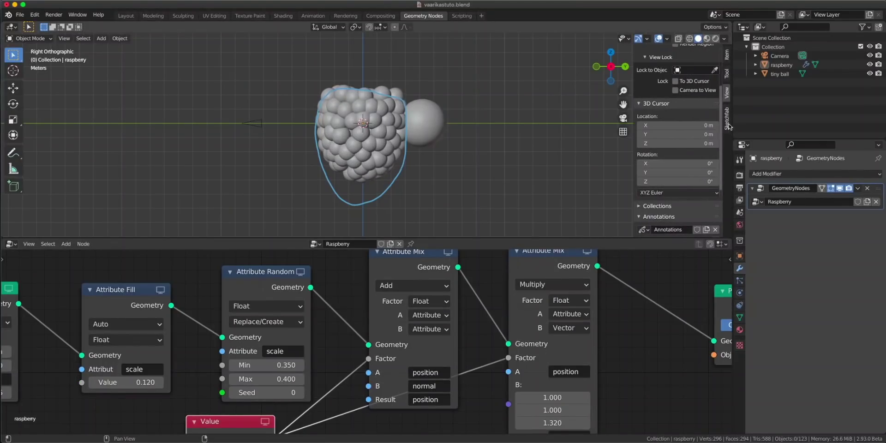
{"action": "scroll", "coordinate": [724, 70], "scroll_direction": "down", "scroll_amount": 4}
{"action": "left_click", "coordinate": [715, 137]}
{"action": "key", "text": "n"}
{"action": "scroll", "coordinate": [489, 372], "scroll_direction": "down", "scroll_amount": 2}
{"action": "middle_click_drag", "start_coordinate": [482, 354], "coordinate": [370, 347]}
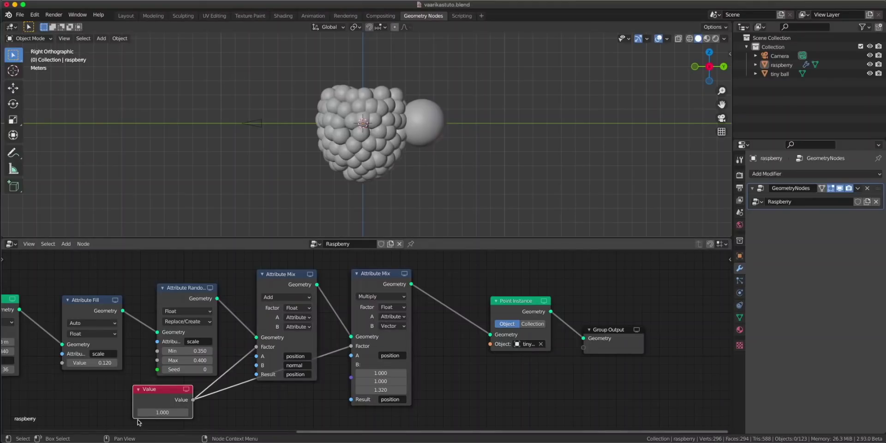
Preview the stretch by lowering the Value node to 0.020 and restoring it to 1.000.
{"action": "left_click_drag", "start_coordinate": [163, 412], "coordinate": [137, 412]}
{"action": "scroll", "coordinate": [353, 114], "scroll_direction": "up", "scroll_amount": 6}
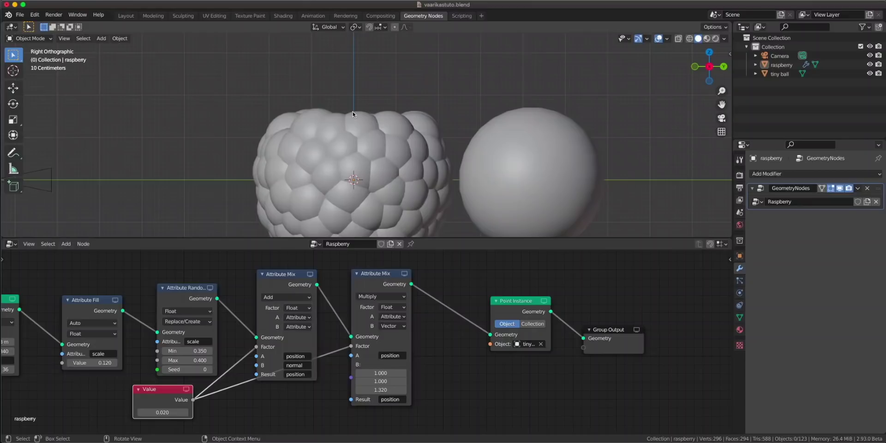
{"action": "left_click", "coordinate": [163, 412]}
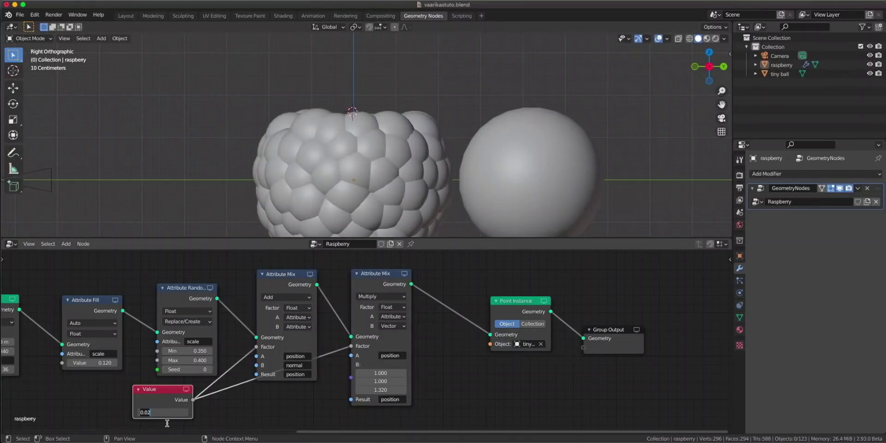
{"action": "type", "text": "1"}
{"action": "key", "text": "Return"}
{"action": "scroll", "coordinate": [361, 117], "scroll_direction": "down", "scroll_amount": 2}
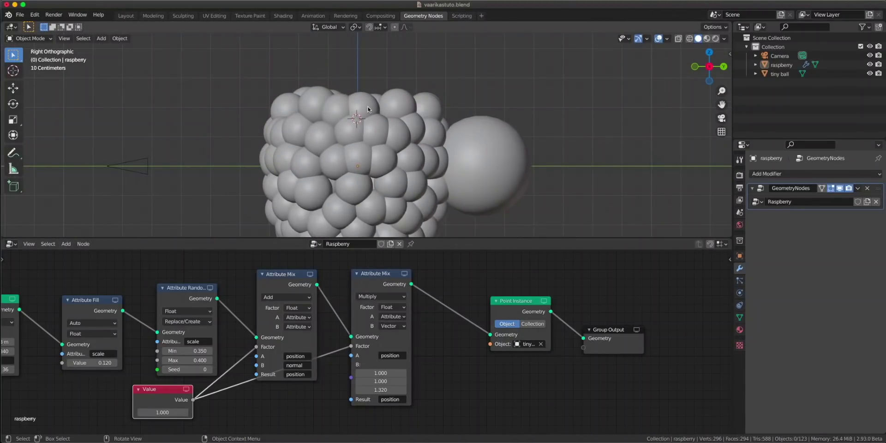
{"action": "scroll", "coordinate": [365, 109], "scroll_direction": "down", "scroll_amount": 3}
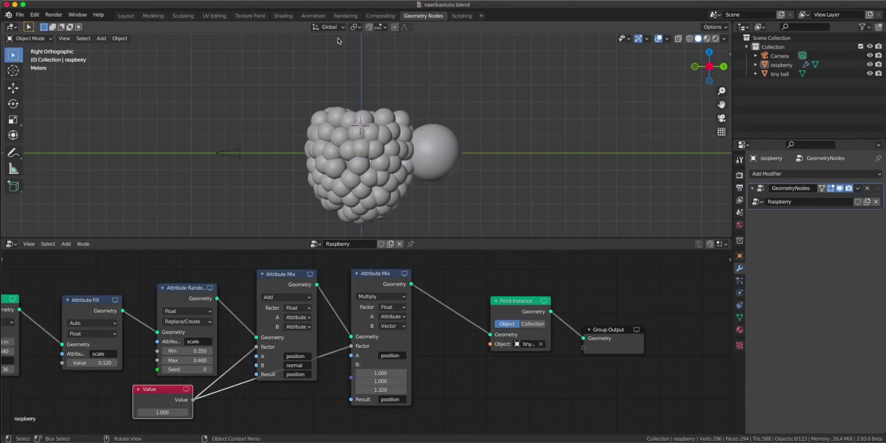
{"action": "scroll", "coordinate": [363, 144], "scroll_direction": "up", "scroll_amount": 1}
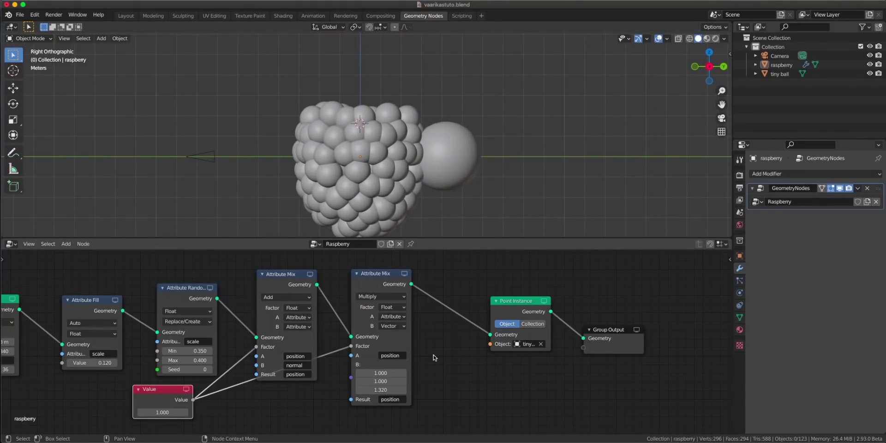
Make room before Point Instance and insert a duplicate of the Multiply Attribute Mix node into the chain there.
{"action": "left_click_drag", "start_coordinate": [614, 340], "coordinate": [742, 330]}
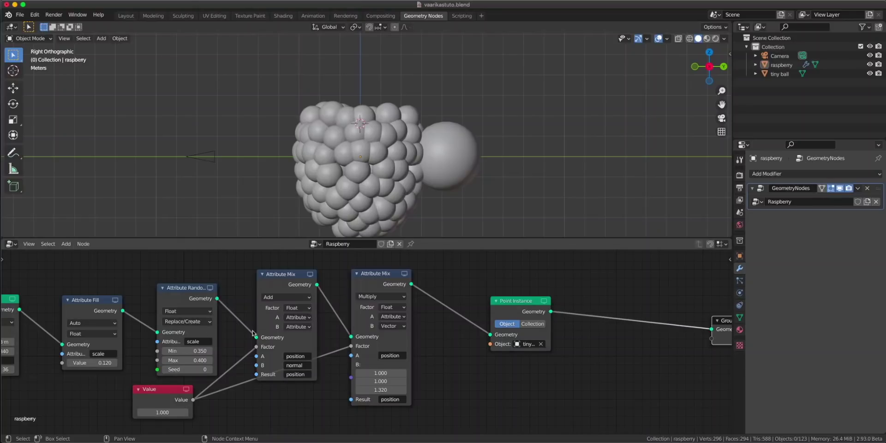
{"action": "left_click_drag", "start_coordinate": [513, 309], "coordinate": [643, 298]}
{"action": "left_click", "coordinate": [380, 280]}
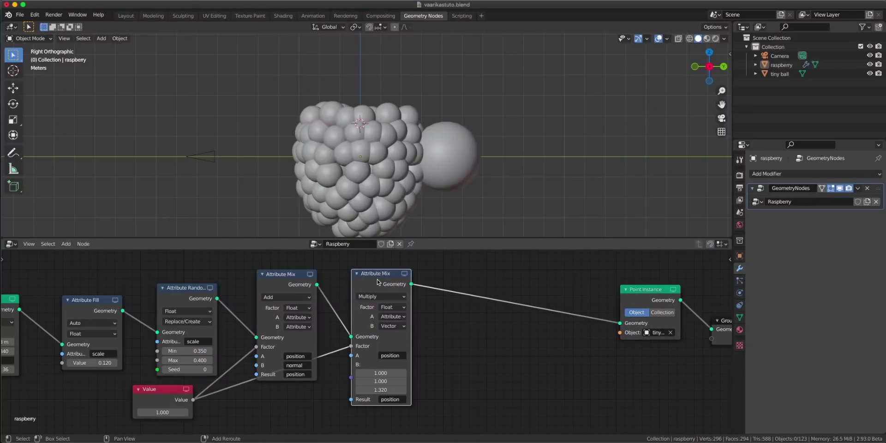
{"action": "key", "text": "shift+d"}
{"action": "left_click", "coordinate": [474, 276]}
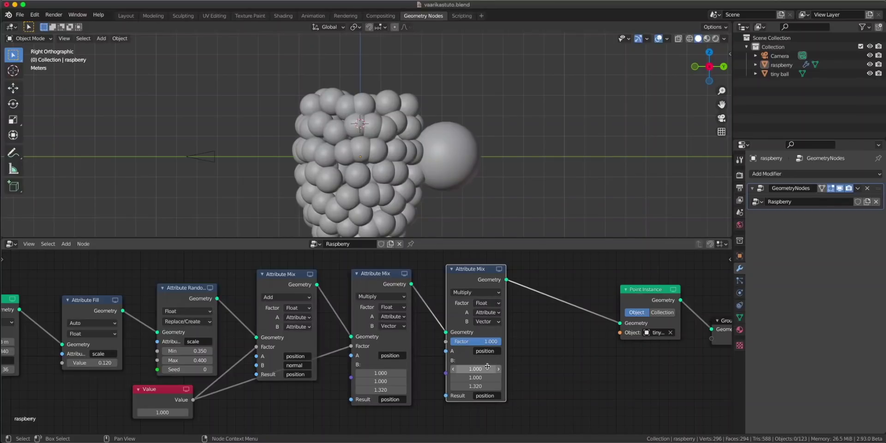
Reset the third Attribute Mix node's B vector and factor to 0.000, and test the Value node at 0.000 and 1.000.
{"action": "key", "text": "BackSpace"}
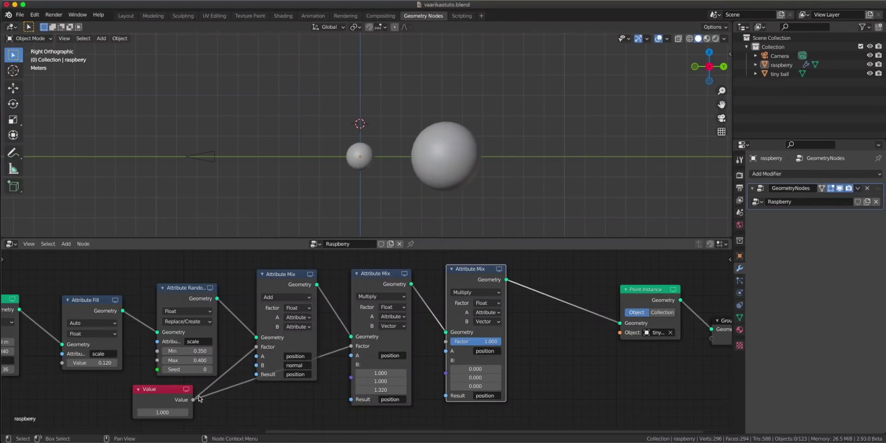
{"action": "left_click_drag", "start_coordinate": [492, 341], "coordinate": [451, 342]}
{"action": "key", "text": "BackSpace"}
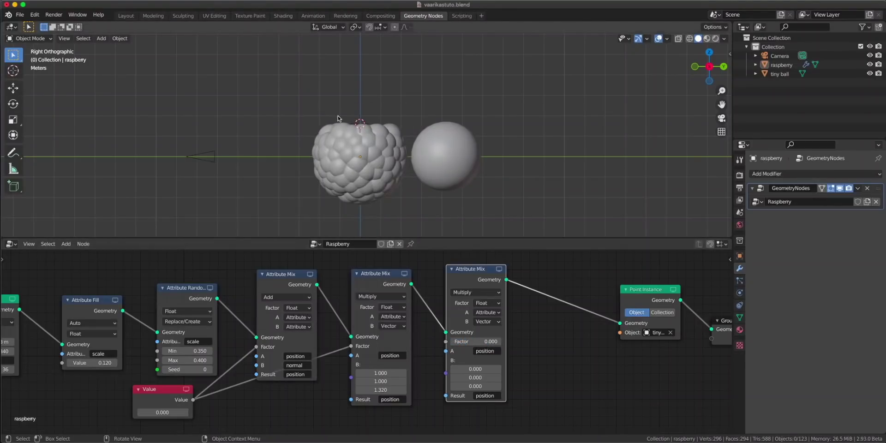
{"action": "type", "text": "1"}
{"action": "key", "text": "Return"}
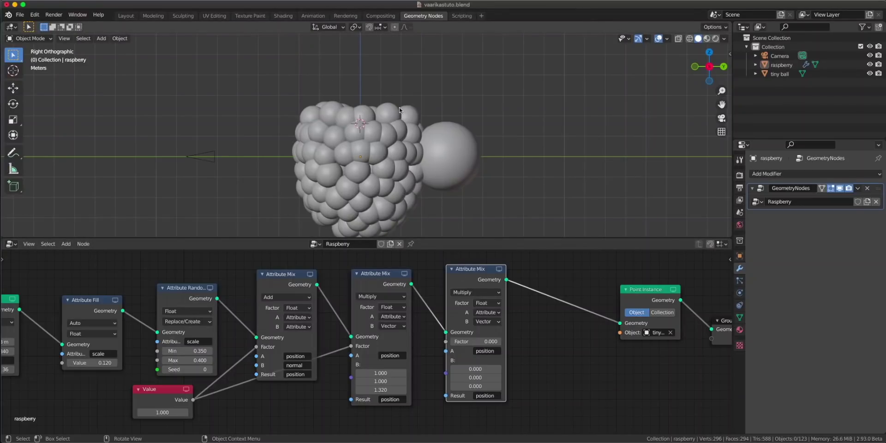
Set the third Attribute Mix node's blend mode to Subtract, its factor to 1.000 and its B vector's Z component to 0.830.
{"action": "left_click", "coordinate": [475, 292]}
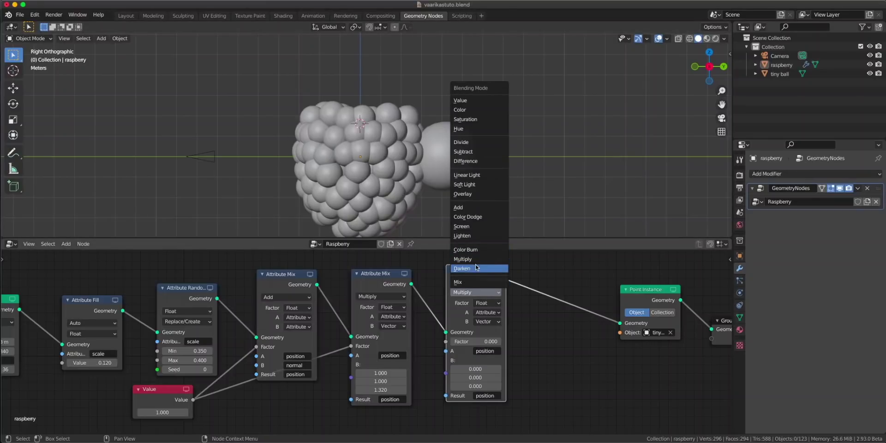
{"action": "left_click", "coordinate": [471, 152]}
{"action": "left_click_drag", "start_coordinate": [476, 342], "coordinate": [501, 342]}
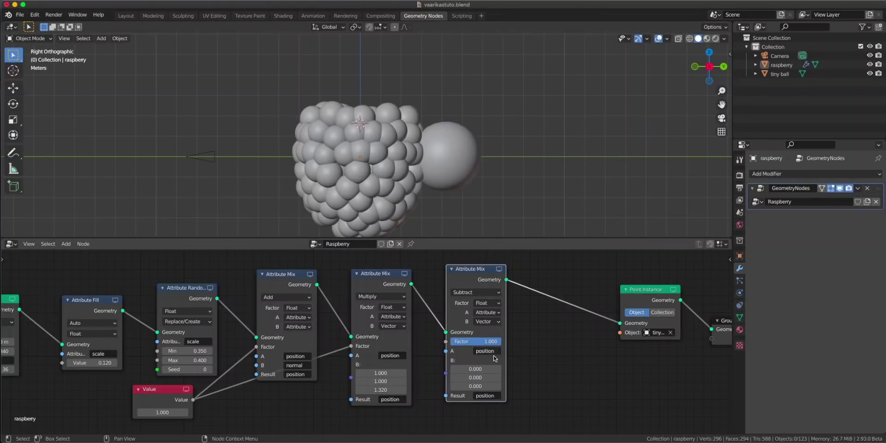
{"action": "left_click", "coordinate": [480, 386]}
{"action": "left_click_drag", "start_coordinate": [474, 388], "coordinate": [513, 388]}
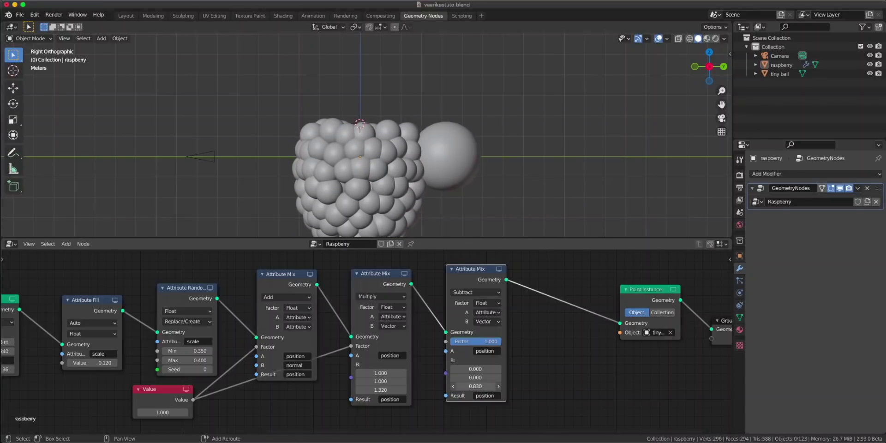
{"action": "mouse_move", "coordinate": [489, 344]}
{"action": "left_mouse_down"}
{"action": "mouse_move", "coordinate": [452, 342]}
{"action": "mouse_move", "coordinate": [499, 342]}
{"action": "left_mouse_up"}
Link the Value node to the Subtract-mode Attribute Mix node's Factor and adjust the value to test the combined stretch.
{"action": "scroll", "coordinate": [236, 361], "scroll_direction": "down", "scroll_amount": 3}
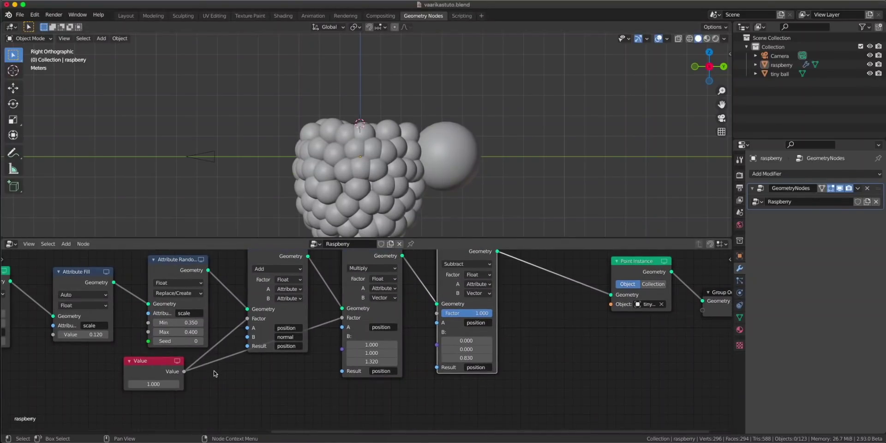
{"action": "left_click_drag", "start_coordinate": [184, 372], "coordinate": [437, 314]}
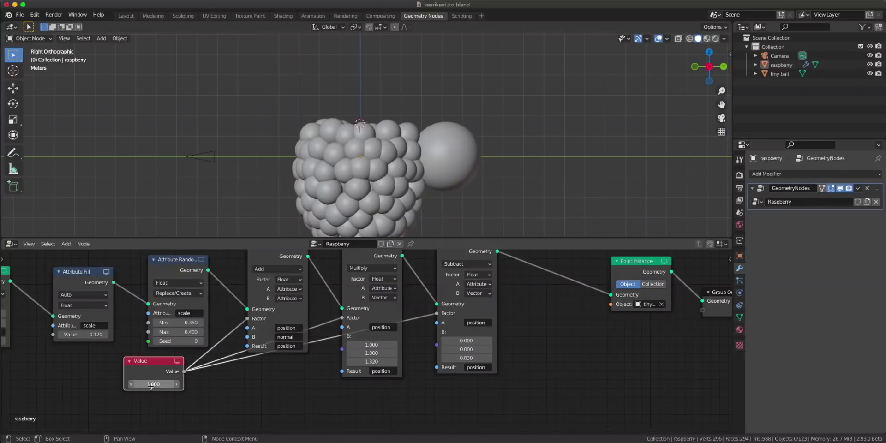
{"action": "left_click_drag", "start_coordinate": [151, 386], "coordinate": [169, 386], "text": "shift"}
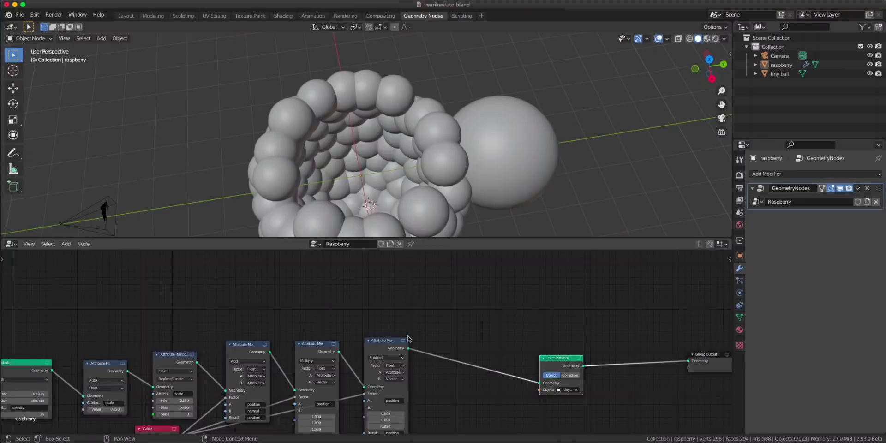
Add a Cylinder node above the node chain and reposition it and the Point Instance node to leave room for joining.
{"action": "key", "text": "a"}
{"action": "scroll", "coordinate": [399, 315], "scroll_direction": "up", "scroll_amount": 3}
{"action": "key", "text": "shift+a"}
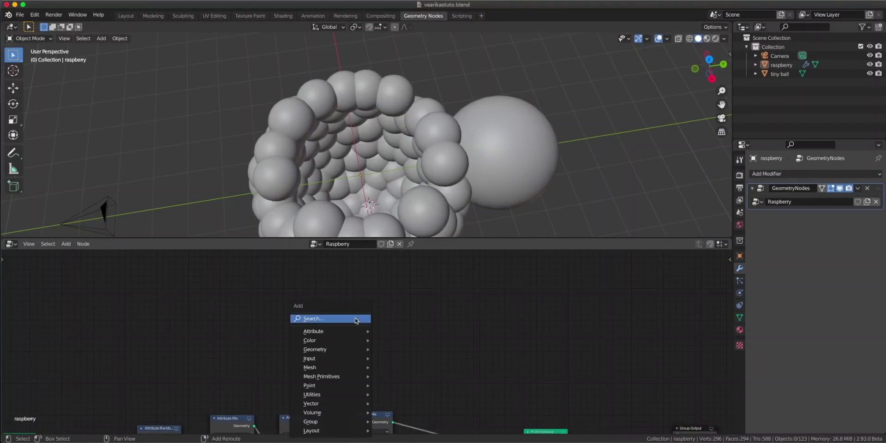
{"action": "type", "text": "CYL"}
{"action": "left_click", "coordinate": [376, 335]}
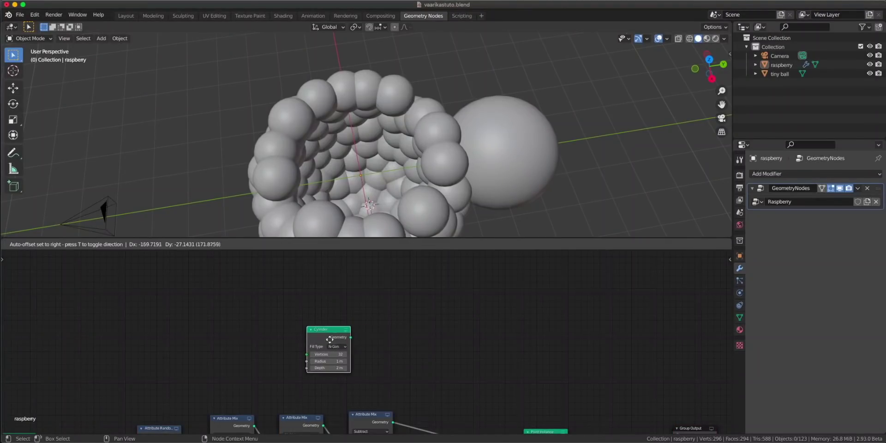
{"action": "left_click", "coordinate": [331, 340]}
{"action": "scroll", "coordinate": [372, 343], "scroll_direction": "up", "scroll_amount": 3}
{"action": "middle_click_drag", "start_coordinate": [402, 345], "coordinate": [315, 302]}
{"action": "scroll", "coordinate": [360, 337], "scroll_direction": "down", "scroll_amount": 3}
{"action": "left_click_drag", "start_coordinate": [463, 389], "coordinate": [413, 383]}
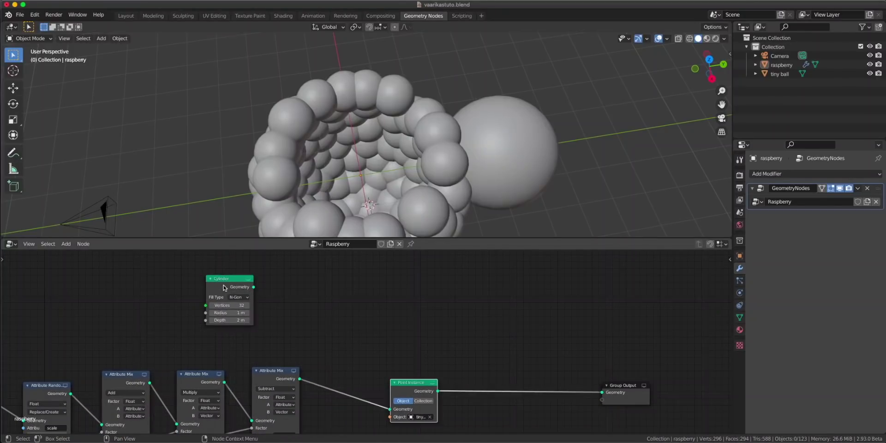
{"action": "left_click_drag", "start_coordinate": [229, 279], "coordinate": [274, 279]}
Insert a Join Geometry node between Point Instance and Group Output.
{"action": "key", "text": "shift+a"}
{"action": "left_click", "coordinate": [496, 301]}
{"action": "type", "text": "joi"}
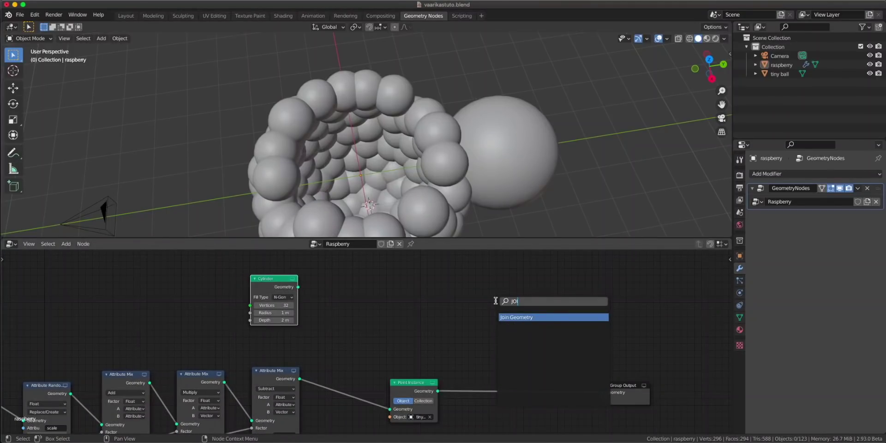
{"action": "key", "text": "Return"}
{"action": "left_click", "coordinate": [552, 385]}
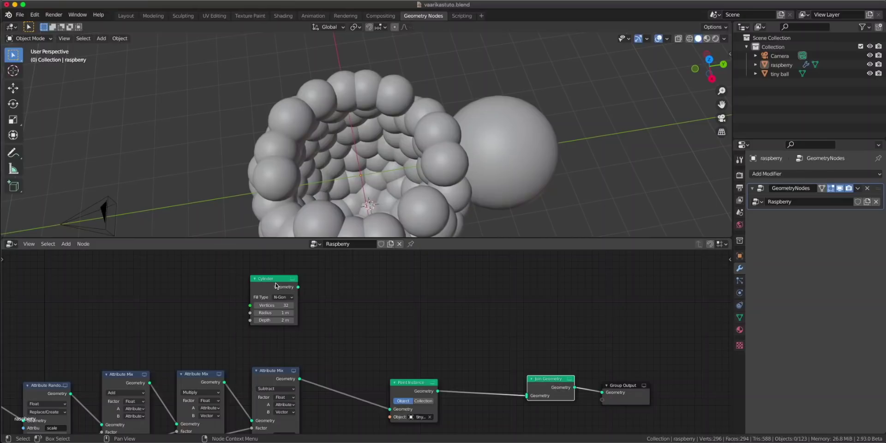
Link the Cylinder's geometry into Join Geometry and move Group Output farther along the chain.
{"action": "left_click_drag", "start_coordinate": [299, 288], "coordinate": [527, 396]}
{"action": "left_click_drag", "start_coordinate": [642, 395], "coordinate": [690, 388]}
{"action": "scroll", "coordinate": [558, 392], "scroll_direction": "up", "scroll_amount": 3}
{"action": "middle_click_drag", "start_coordinate": [531, 388], "coordinate": [517, 372]}
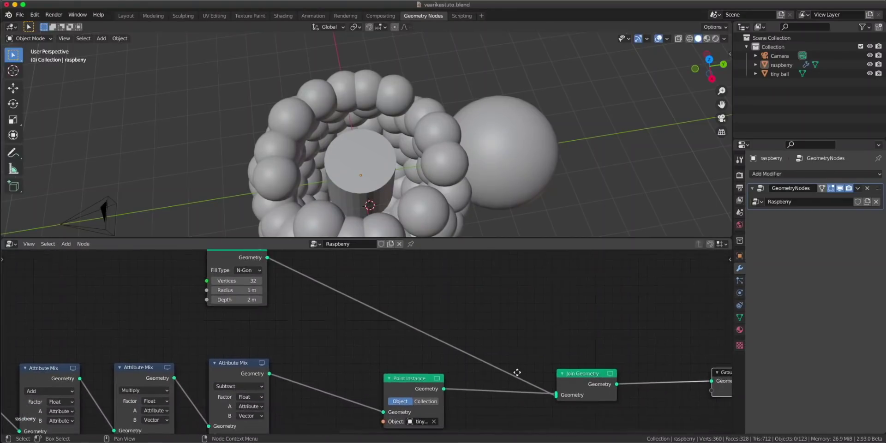
Insert a Subdivision Surface node between the Cylinder and Join Geometry nodes.
{"action": "scroll", "coordinate": [517, 372], "scroll_direction": "down", "scroll_amount": 3}
{"action": "middle_click_drag", "start_coordinate": [289, 160], "coordinate": [423, 122]}
{"action": "scroll", "coordinate": [423, 122], "scroll_direction": "down", "scroll_amount": 2}
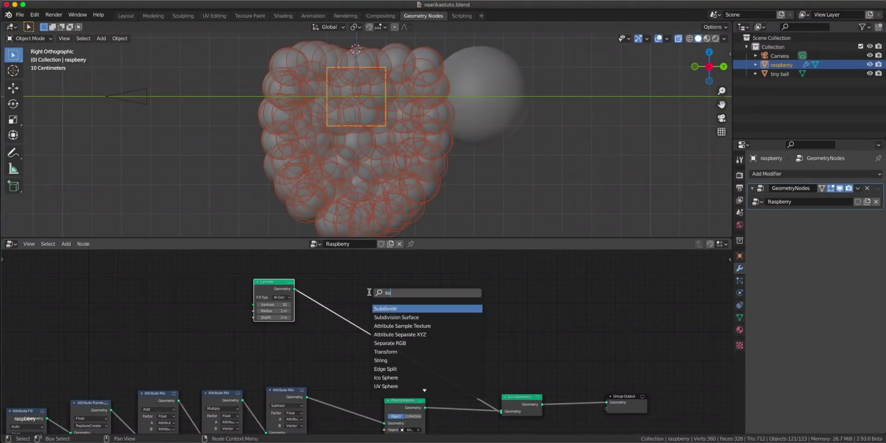
{"action": "type", "text": "sub"}
{"action": "left_click", "coordinate": [396, 317]}
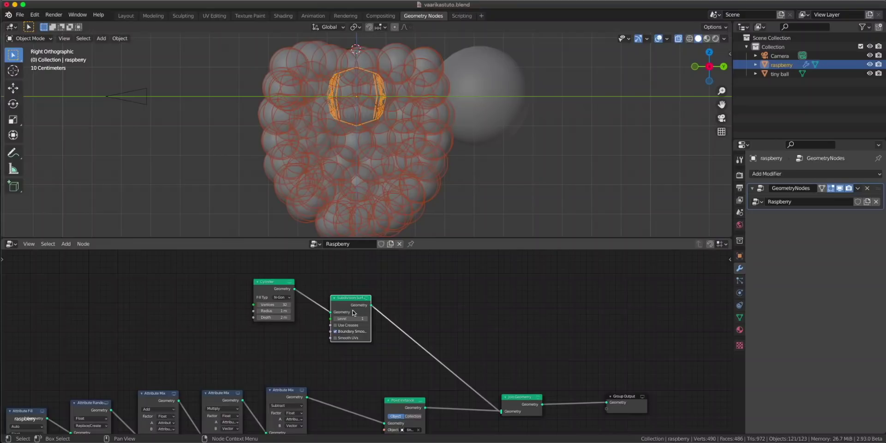
{"action": "left_click", "coordinate": [383, 310]}
Set the Subdivision Surface level to 2 and the Cylinder's fill type to Triangles.
{"action": "scroll", "coordinate": [384, 311], "scroll_direction": "up", "scroll_amount": 1}
{"action": "left_click", "coordinate": [397, 306]}
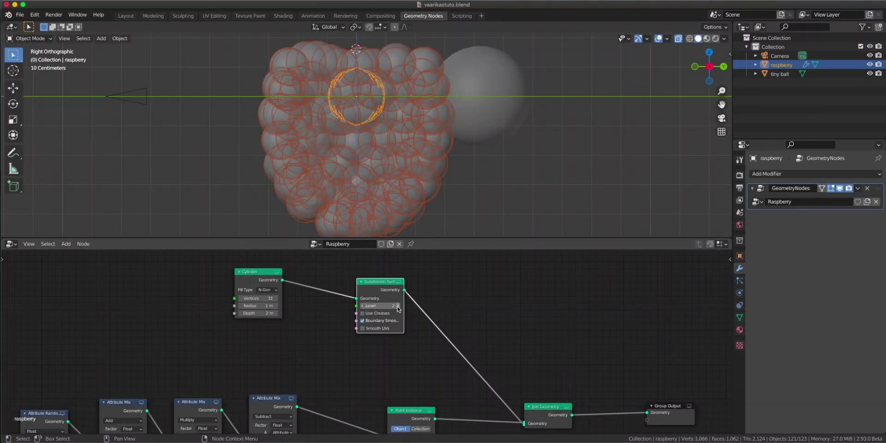
{"action": "left_click", "coordinate": [268, 290]}
{"action": "left_click", "coordinate": [276, 313]}
{"action": "scroll", "coordinate": [295, 336], "scroll_direction": "up", "scroll_amount": 2}
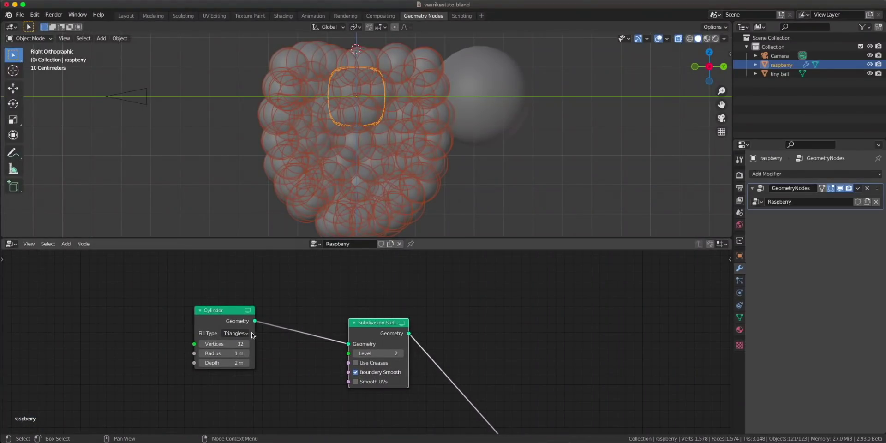
Insert a Transform node between the Subdivision Surface and Join Geometry nodes.
{"action": "left_click_drag", "start_coordinate": [219, 323], "coordinate": [166, 301]}
{"action": "scroll", "coordinate": [249, 311], "scroll_direction": "down", "scroll_amount": 2}
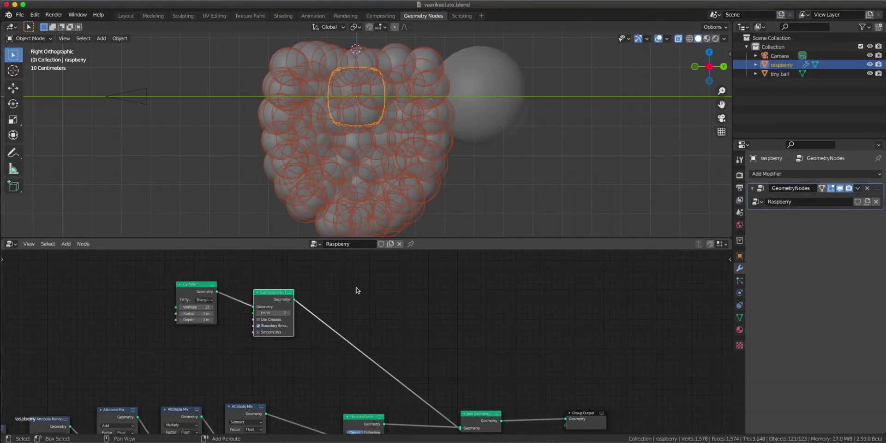
{"action": "key", "text": "shift+a"}
{"action": "left_click", "coordinate": [356, 289]}
{"action": "type", "text": "transform"}
{"action": "key", "text": "Return"}
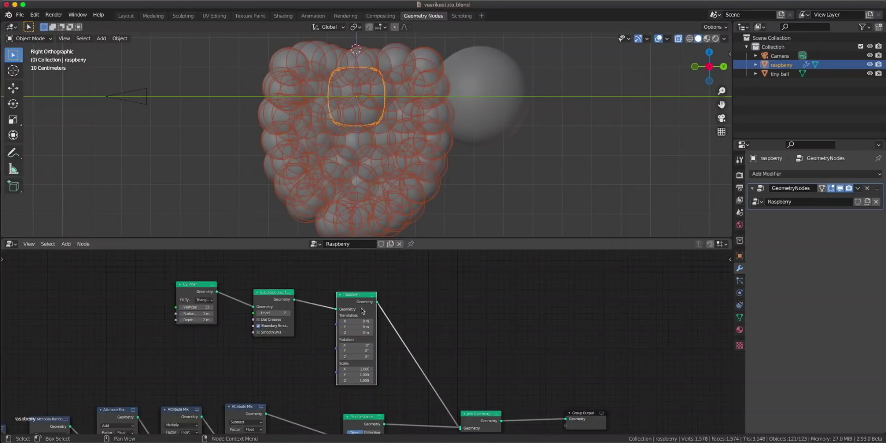
{"action": "left_click", "coordinate": [422, 276]}
Spread out the Cylinder, Subdivision Surface and Transform nodes, leaving free space in front of Transform for more nodes.
{"action": "scroll", "coordinate": [335, 293], "scroll_direction": "up", "scroll_amount": 4}
{"action": "middle_click_drag", "start_coordinate": [334, 293], "coordinate": [445, 339]}
{"action": "left_click_drag", "start_coordinate": [342, 319], "coordinate": [323, 257]}
{"action": "left_click_drag", "start_coordinate": [253, 309], "coordinate": [176, 394]}
{"action": "left_click_drag", "start_coordinate": [328, 260], "coordinate": [307, 374]}
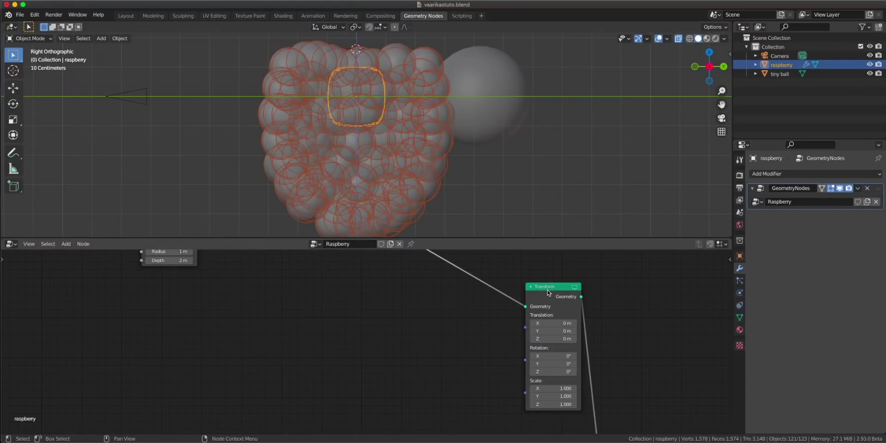
{"action": "left_click_drag", "start_coordinate": [557, 286], "coordinate": [571, 265]}
{"action": "scroll", "coordinate": [564, 291], "scroll_direction": "up", "scroll_amount": 3}
{"action": "scroll", "coordinate": [572, 297], "scroll_direction": "down", "scroll_amount": 2}
{"action": "middle_click_drag", "start_coordinate": [572, 297], "coordinate": [585, 308]}
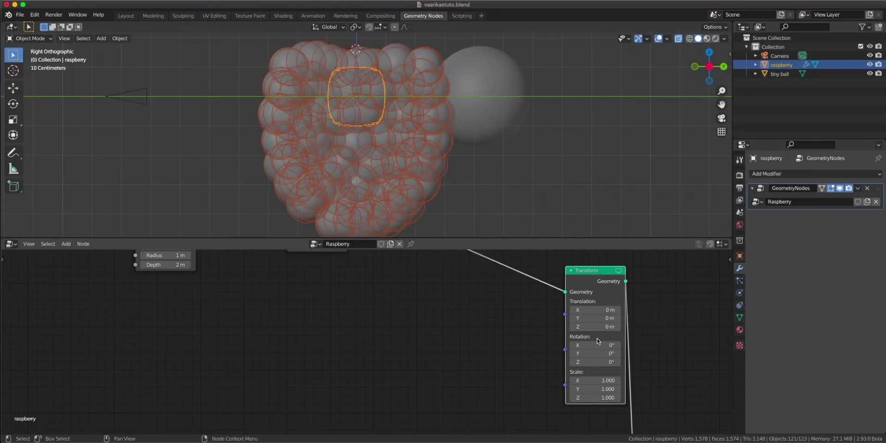
{"action": "scroll", "coordinate": [292, 324], "scroll_direction": "down", "scroll_amount": 1}
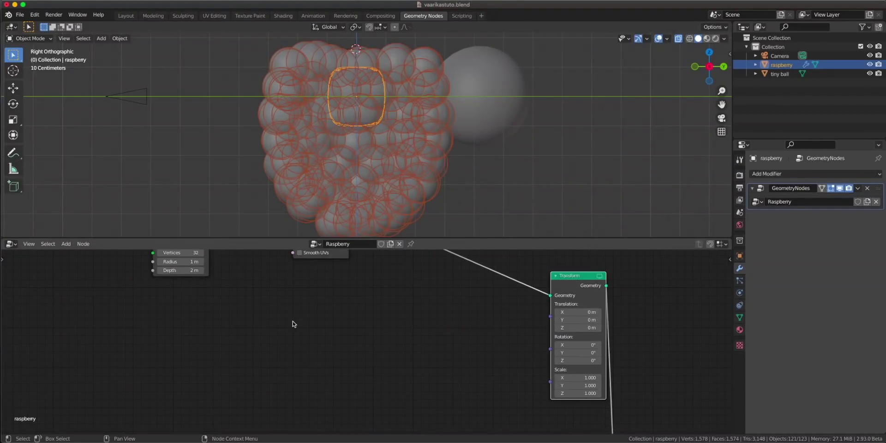
Add a Combine XYZ node linked to the Transform's Scale and raise its X, Y and Z together to 2.130.
{"action": "key", "text": "shift+a"}
{"action": "left_click", "coordinate": [353, 308]}
{"action": "type", "text": "comb"}
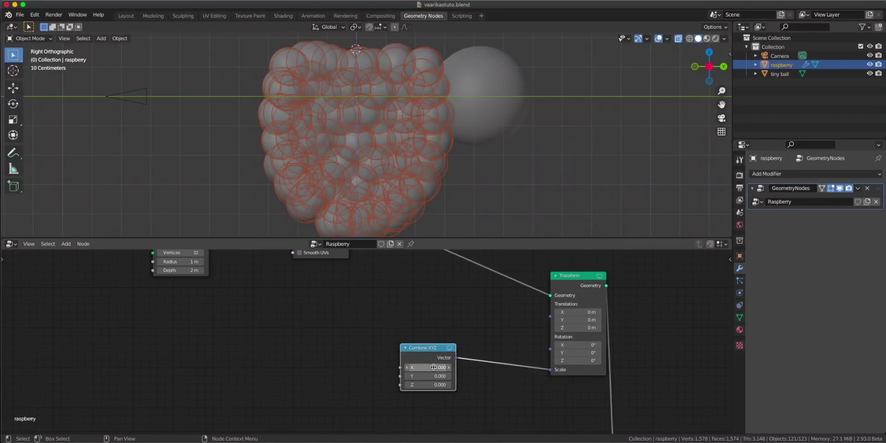
{"action": "key", "text": "Return"}
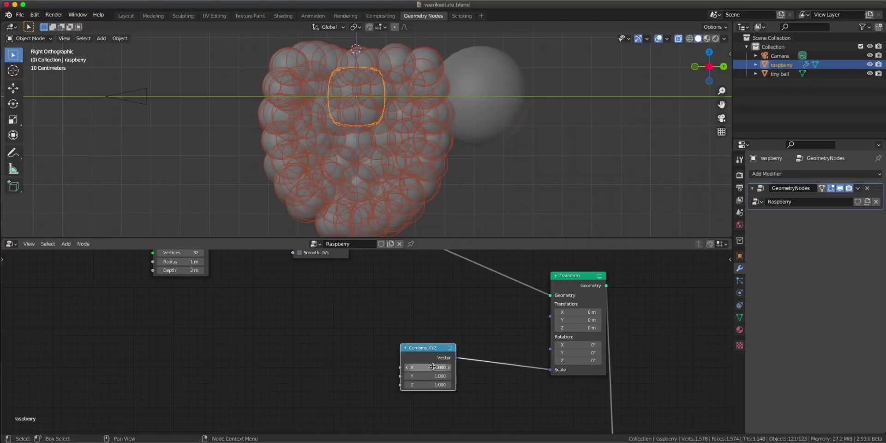
{"action": "left_click_drag", "start_coordinate": [430, 357], "coordinate": [463, 361]}
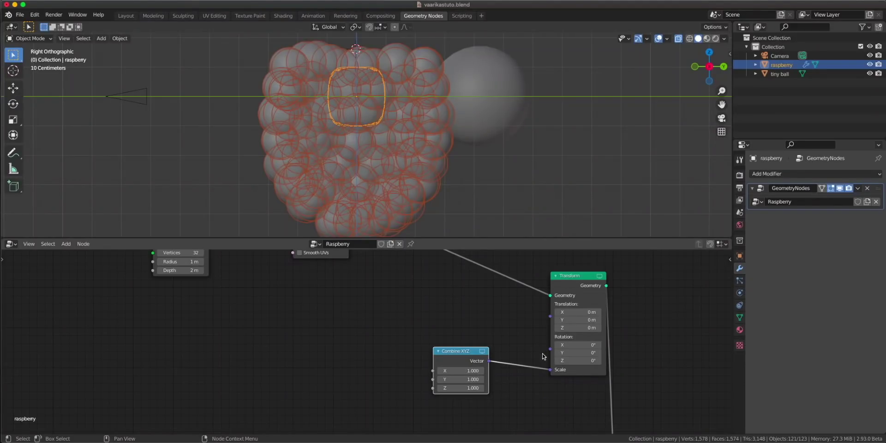
{"action": "mouse_move", "coordinate": [550, 369]}
{"action": "left_mouse_down"}
{"action": "mouse_move", "coordinate": [514, 368]}
{"action": "mouse_move", "coordinate": [527, 361]}
{"action": "mouse_move", "coordinate": [550, 382]}
{"action": "left_mouse_up"}
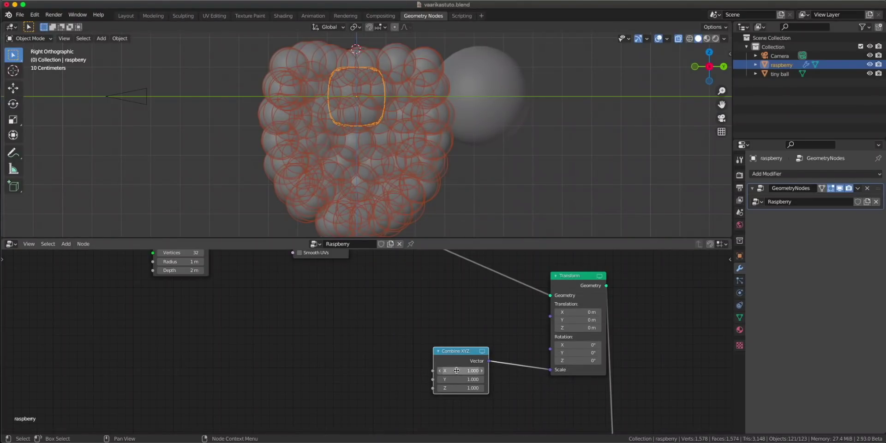
{"action": "left_click_drag", "start_coordinate": [457, 371], "coordinate": [480, 388]}
Add a second Combine XYZ node linked to the Transform's Translation and lower its Z value to move the core down.
{"action": "type", "text": "comb"}
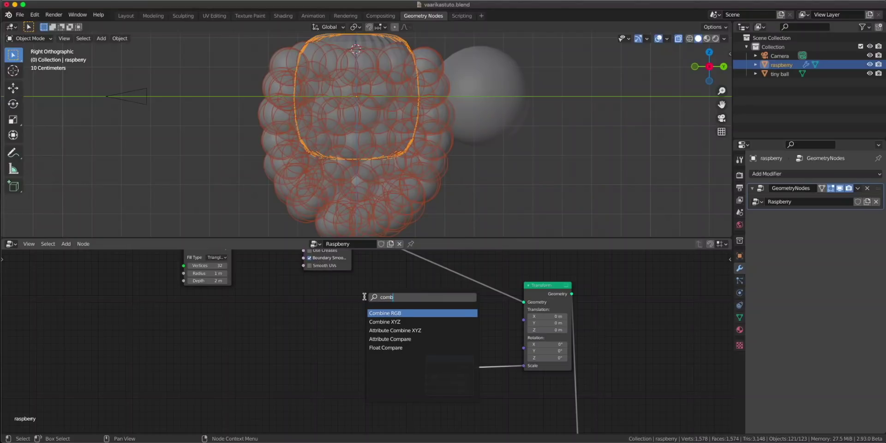
{"action": "left_click", "coordinate": [399, 322]}
{"action": "left_click", "coordinate": [379, 309]}
{"action": "left_click_drag", "start_coordinate": [392, 297], "coordinate": [451, 301]}
{"action": "scroll", "coordinate": [451, 303], "scroll_direction": "up", "scroll_amount": 1}
{"action": "left_click_drag", "start_coordinate": [455, 327], "coordinate": [444, 328]}
Link a new Group Input Factor socket to the Factor inputs of the Add, Multiply and Subtract Attribute Mix nodes.
{"action": "scroll", "coordinate": [348, 358], "scroll_direction": "down", "scroll_amount": 6}
{"action": "middle_click_drag", "start_coordinate": [348, 359], "coordinate": [504, 249]}
{"action": "scroll", "coordinate": [293, 422], "scroll_direction": "up", "scroll_amount": 3}
{"action": "middle_click_drag", "start_coordinate": [277, 422], "coordinate": [420, 372]}
{"action": "scroll", "coordinate": [410, 373], "scroll_direction": "down", "scroll_amount": 2}
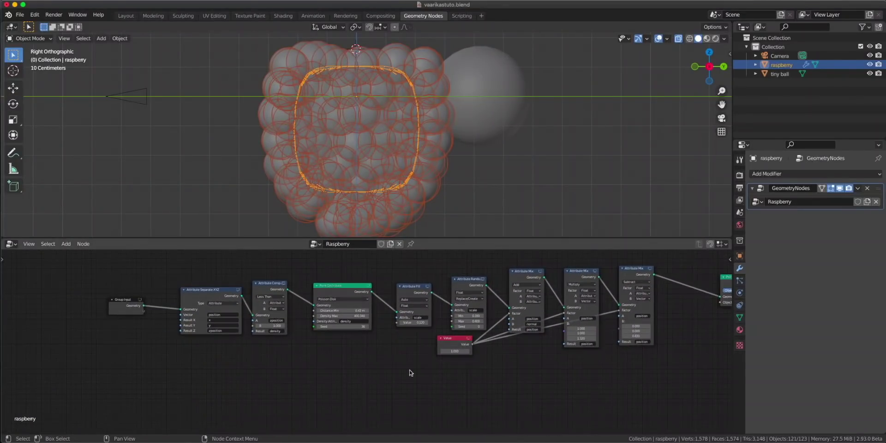
{"action": "middle_click_drag", "start_coordinate": [237, 349], "coordinate": [264, 363]}
{"action": "scroll", "coordinate": [238, 360], "scroll_direction": "up", "scroll_amount": 4}
{"action": "left_click_drag", "start_coordinate": [97, 321], "coordinate": [600, 325]}
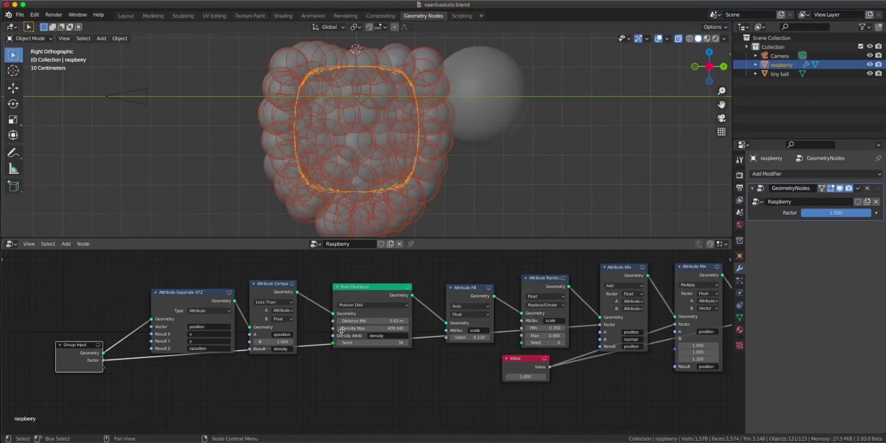
{"action": "left_click_drag", "start_coordinate": [103, 361], "coordinate": [675, 325]}
{"action": "middle_click_drag", "start_coordinate": [458, 384], "coordinate": [373, 372]}
{"action": "scroll", "coordinate": [322, 384], "scroll_direction": "down", "scroll_amount": 3}
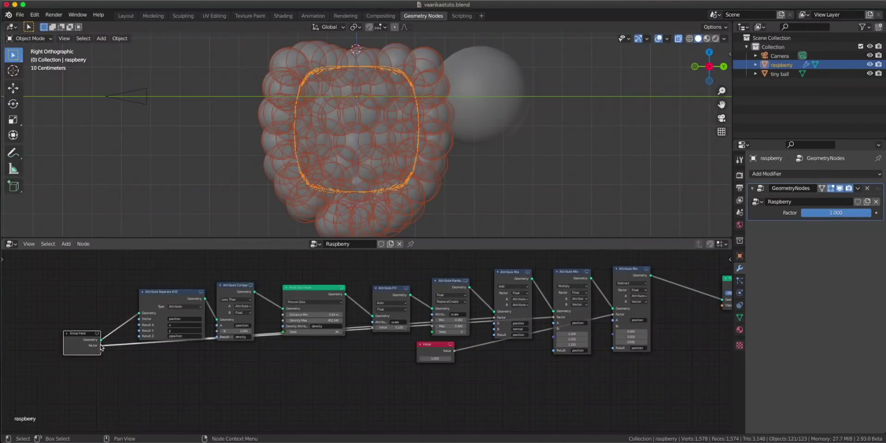
{"action": "left_click_drag", "start_coordinate": [101, 346], "coordinate": [614, 315]}
Delete the Value node and move Group Input below the start of the node chain.
{"action": "scroll", "coordinate": [439, 348], "scroll_direction": "up", "scroll_amount": 2}
{"action": "left_click", "coordinate": [441, 349]}
{"action": "key", "text": "x"}
{"action": "left_click_drag", "start_coordinate": [40, 350], "coordinate": [36, 402]}
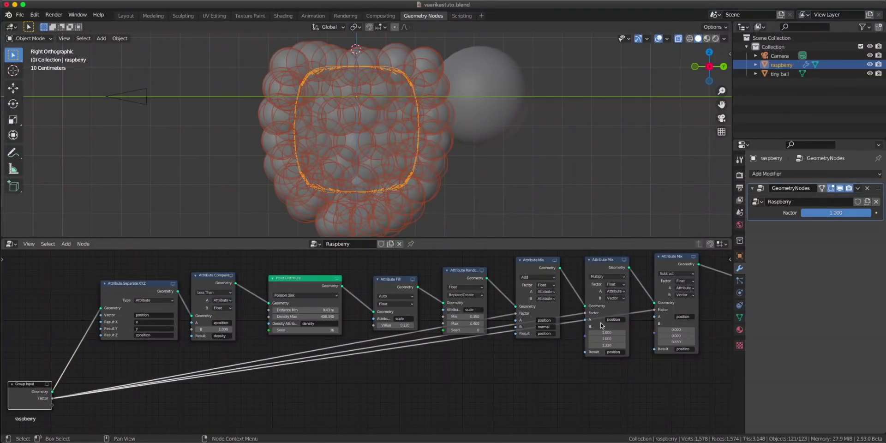
Rename the node group's Factor input to Age.
{"action": "key", "text": "n"}
{"action": "left_click", "coordinate": [664, 279]}
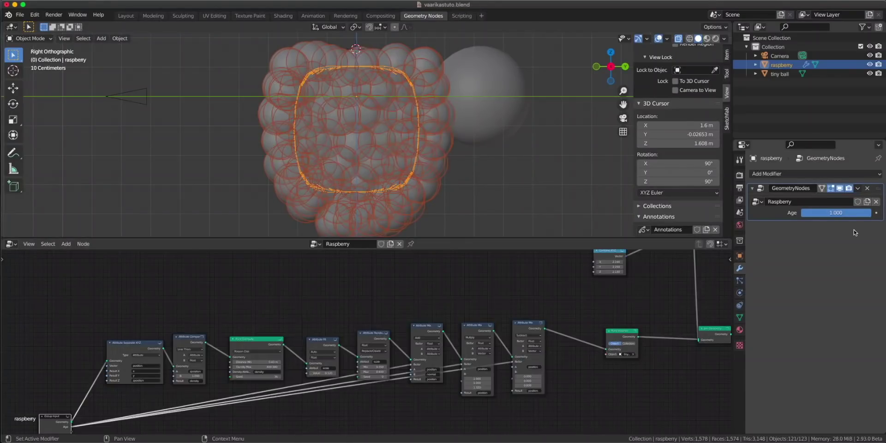
{"action": "mouse_move", "coordinate": [870, 213]}
{"action": "left_mouse_down"}
{"action": "mouse_move", "coordinate": [801, 213]}
{"action": "mouse_move", "coordinate": [871, 213]}
{"action": "left_mouse_up"}
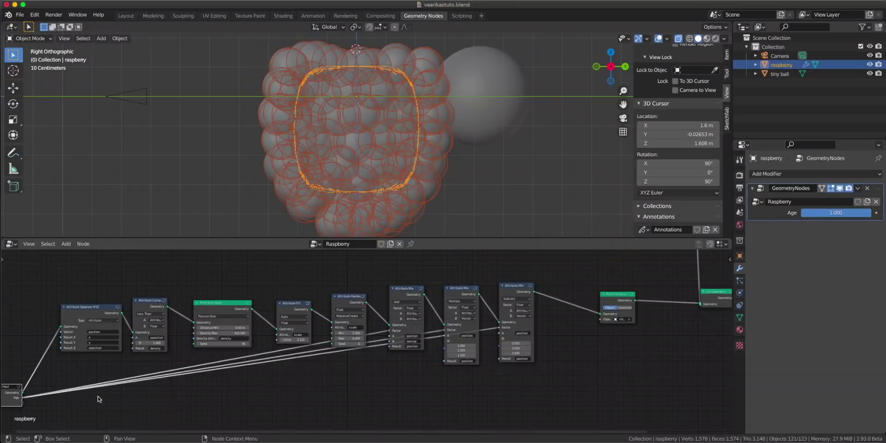
Gather the Age links into one reroute point and move it above the Attribute Mix nodes.
{"action": "scroll", "coordinate": [415, 291], "scroll_direction": "up", "scroll_amount": 2}
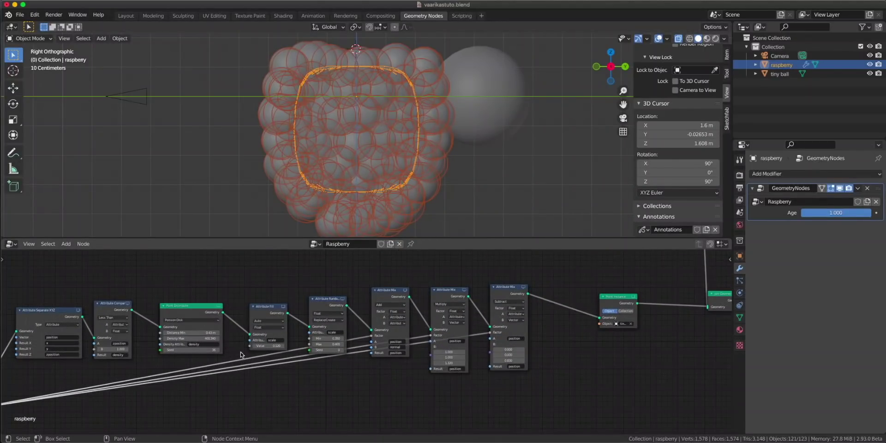
{"action": "right_click_drag", "start_coordinate": [237, 341], "coordinate": [231, 404], "text": "shift"}
{"action": "middle_click_drag", "start_coordinate": [365, 290], "coordinate": [359, 325]}
{"action": "left_click_drag", "start_coordinate": [228, 395], "coordinate": [434, 260]}
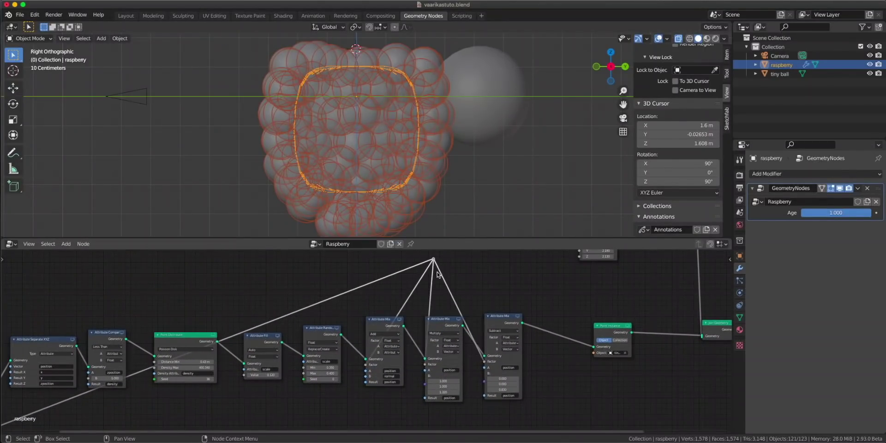
Link the Age reroute to the translation Combine XYZ's Z and the scale Combine XYZ's X, Y, Z, testing Age at 0 and 1.
{"action": "middle_click_drag", "start_coordinate": [505, 259], "coordinate": [388, 368]}
{"action": "scroll", "coordinate": [387, 360], "scroll_direction": "up", "scroll_amount": 1}
{"action": "key", "text": "g"}
{"action": "left_click", "coordinate": [424, 321]}
{"action": "scroll", "coordinate": [374, 338], "scroll_direction": "up", "scroll_amount": 2}
{"action": "middle_click_drag", "start_coordinate": [411, 322], "coordinate": [381, 344]}
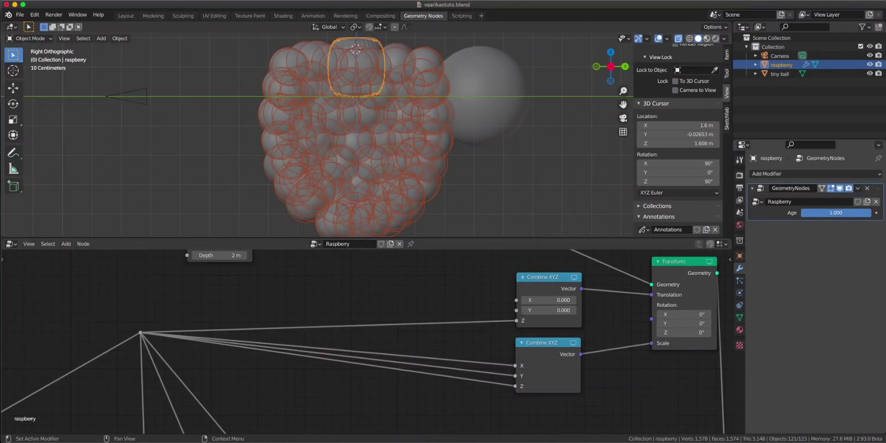
{"action": "left_click_drag", "start_coordinate": [870, 213], "coordinate": [802, 213]}
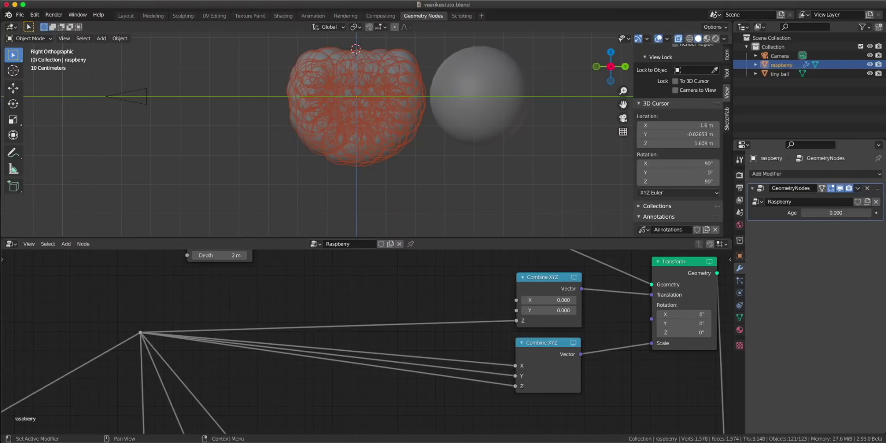
{"action": "left_click_drag", "start_coordinate": [802, 213], "coordinate": [870, 213]}
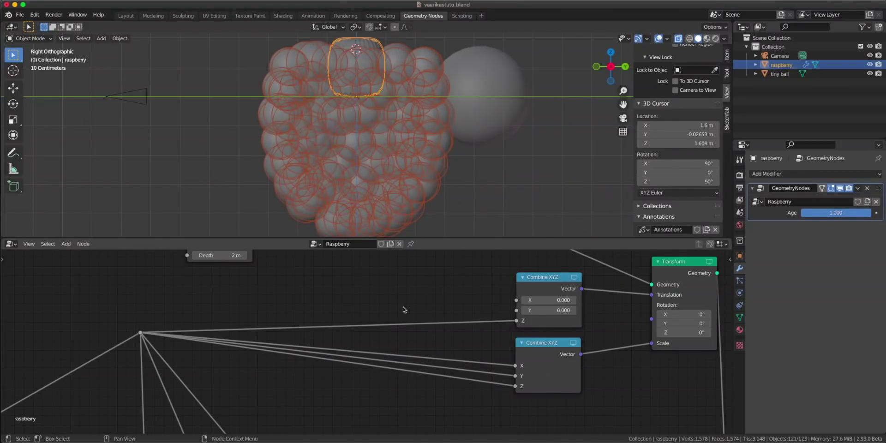
Insert a Map Range node after the Age reroute and link its Result to the scale Combine XYZ's X, Y and Z.
{"action": "key", "text": "shift+a"}
{"action": "type", "text": "map"}
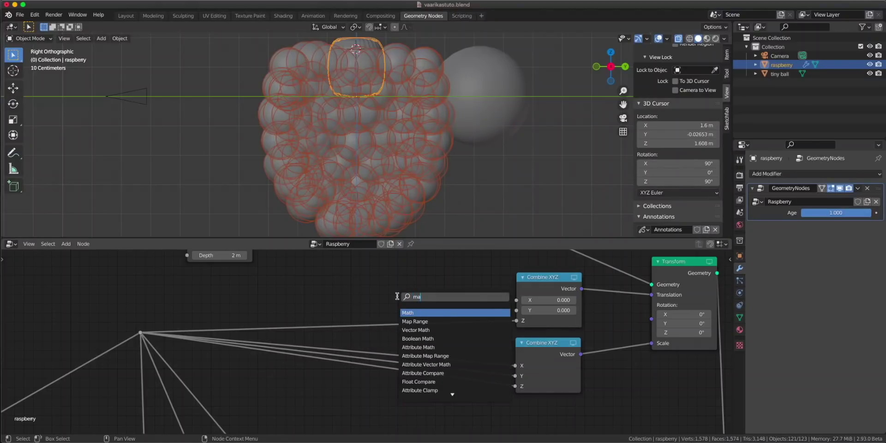
{"action": "left_click", "coordinate": [438, 313]}
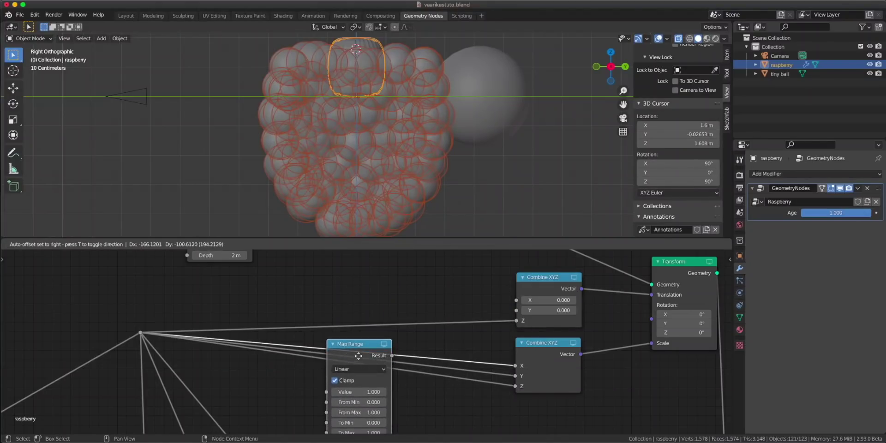
{"action": "left_click", "coordinate": [388, 357]}
{"action": "left_click_drag", "start_coordinate": [392, 355], "coordinate": [515, 386]}
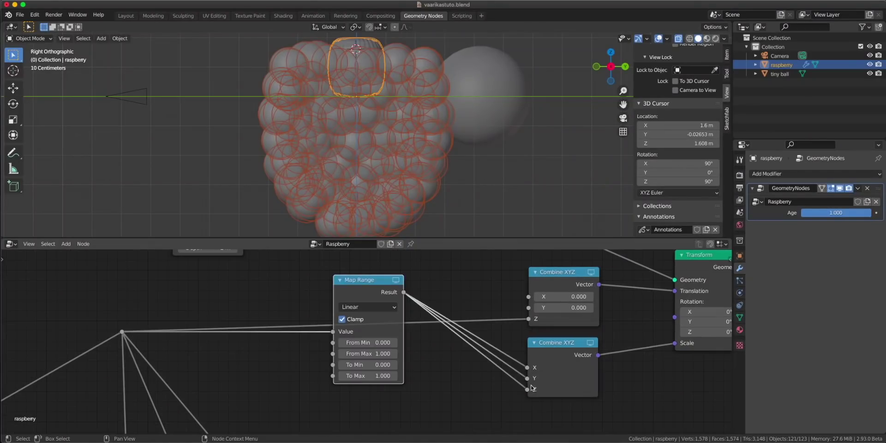
Disconnect Map Range from the scale Combine XYZ's Z input and move the Map Range node lower.
{"action": "left_click_drag", "start_coordinate": [530, 385], "coordinate": [482, 374]}
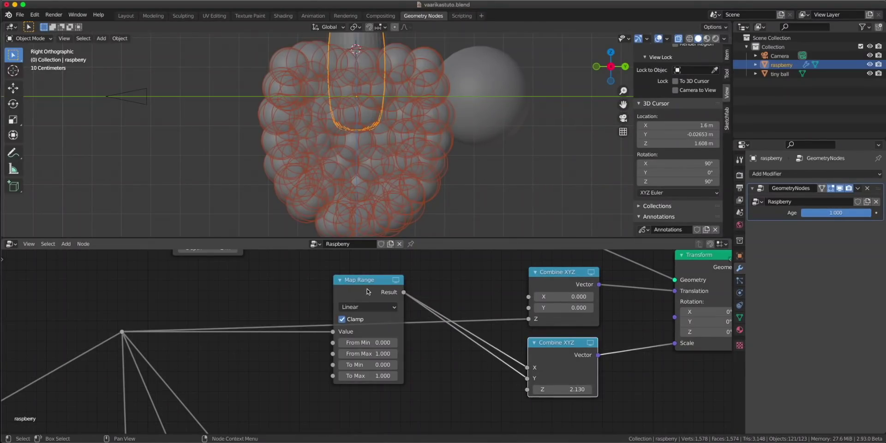
{"action": "left_click_drag", "start_coordinate": [367, 290], "coordinate": [363, 336]}
{"action": "scroll", "coordinate": [363, 334], "scroll_direction": "right", "scroll_amount": 2}
{"action": "scroll", "coordinate": [363, 333], "scroll_direction": "up", "scroll_amount": 2}
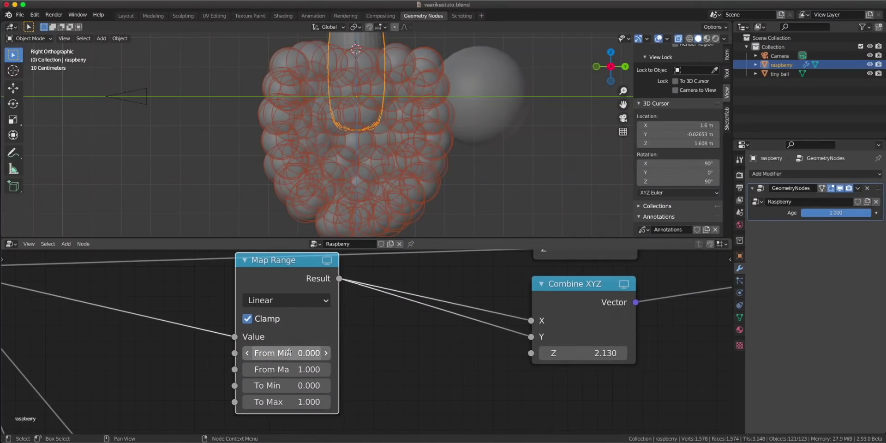
Widen the Map Range node and set To Max to 2.070 and, with Age at 0, To Min to 1.380.
{"action": "mouse_move", "coordinate": [832, 214]}
{"action": "left_mouse_down"}
{"action": "mouse_move", "coordinate": [762, 214]}
{"action": "mouse_move", "coordinate": [831, 213]}
{"action": "left_mouse_up"}
{"action": "left_click_drag", "start_coordinate": [339, 370], "coordinate": [382, 370]}
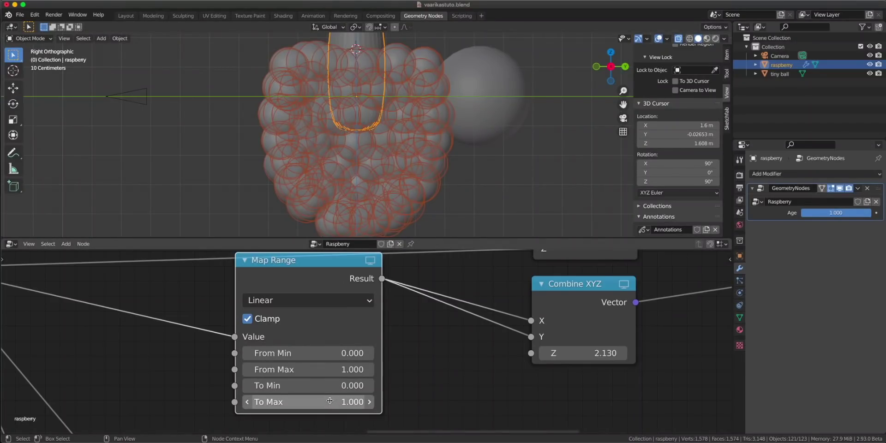
{"action": "left_click_drag", "start_coordinate": [306, 404], "coordinate": [353, 405]}
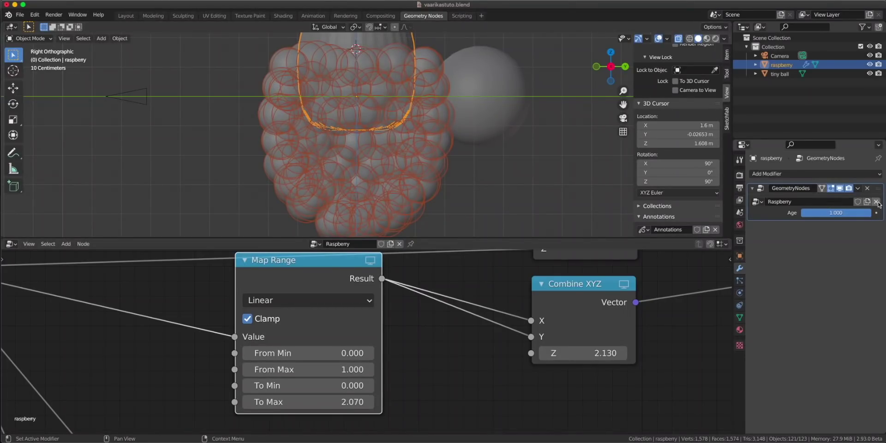
{"action": "left_click_drag", "start_coordinate": [859, 214], "coordinate": [790, 214]}
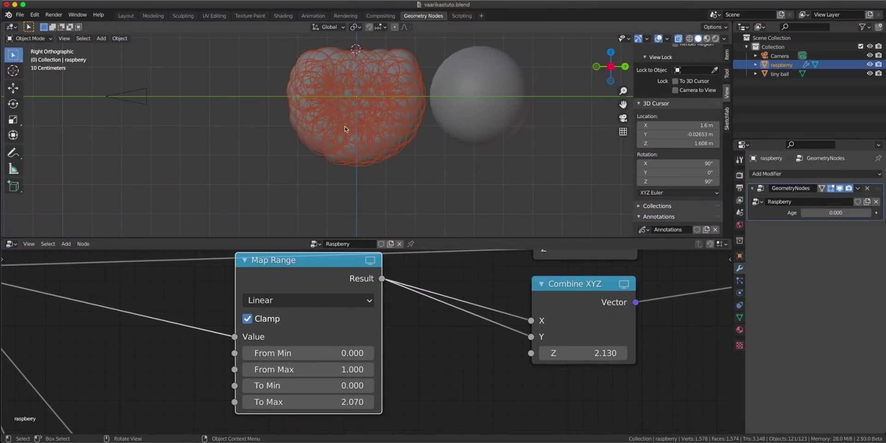
{"action": "left_click_drag", "start_coordinate": [301, 386], "coordinate": [347, 386]}
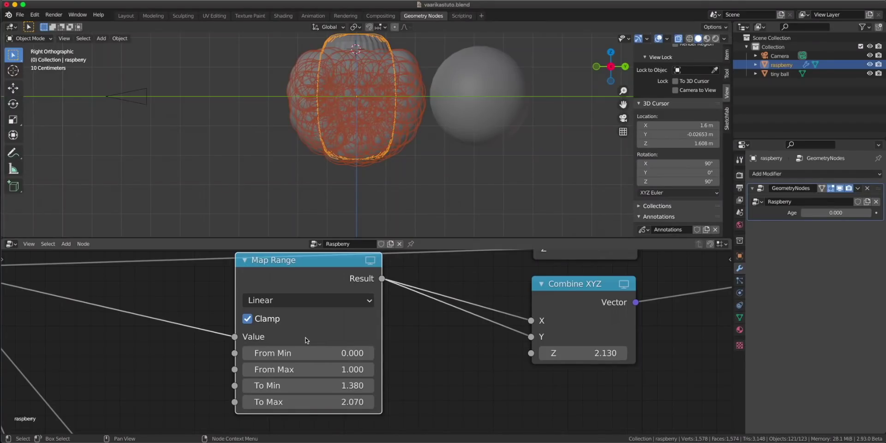
Collapse the Map Range node, duplicate it just below and expand the copy.
{"action": "scroll", "coordinate": [356, 341], "scroll_direction": "down", "scroll_amount": 2}
{"action": "left_click", "coordinate": [277, 282]}
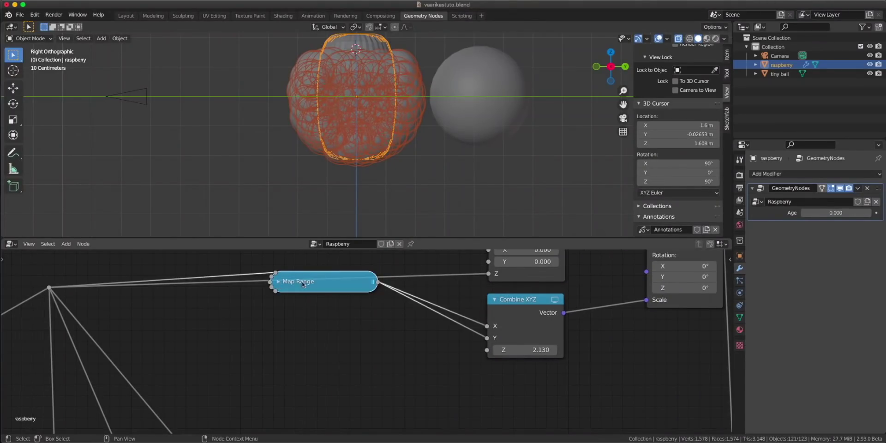
{"action": "left_click_drag", "start_coordinate": [302, 282], "coordinate": [300, 304]}
{"action": "key", "text": "shift+d"}
{"action": "left_click", "coordinate": [315, 333]}
{"action": "left_click", "coordinate": [285, 336]}
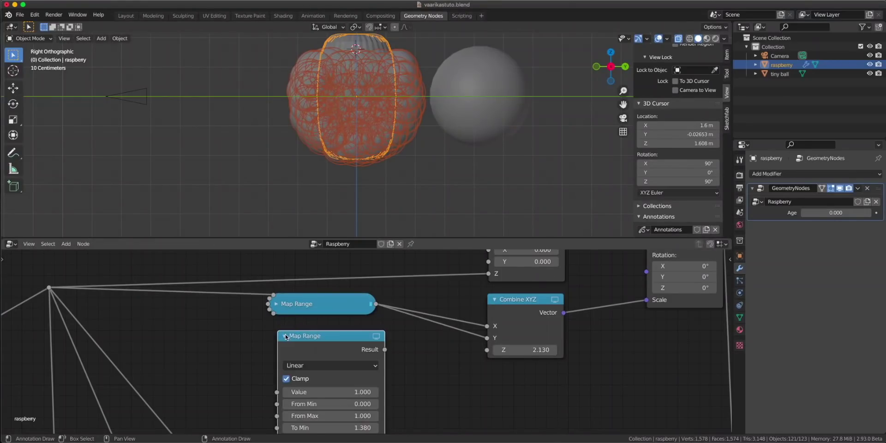
Link the Age reroute through the duplicated Map Range into the scale Combine XYZ's Z input and collapse the duplicate.
{"action": "left_click_drag", "start_coordinate": [49, 287], "coordinate": [277, 392]}
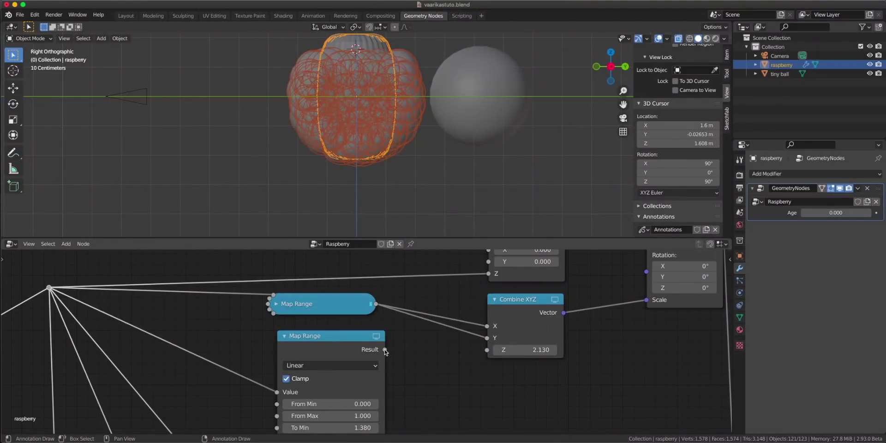
{"action": "left_click_drag", "start_coordinate": [386, 349], "coordinate": [487, 350]}
{"action": "scroll", "coordinate": [406, 342], "scroll_direction": "up", "scroll_amount": 2}
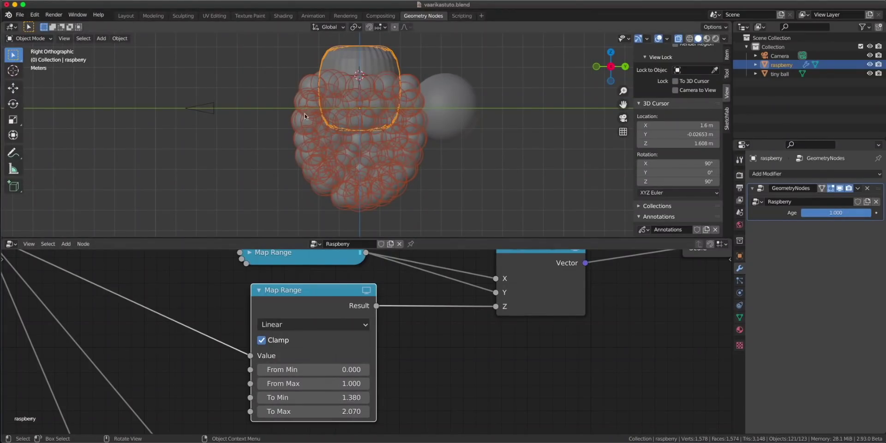
{"action": "scroll", "coordinate": [311, 298], "scroll_direction": "down", "scroll_amount": 2}
{"action": "left_click", "coordinate": [318, 363]}
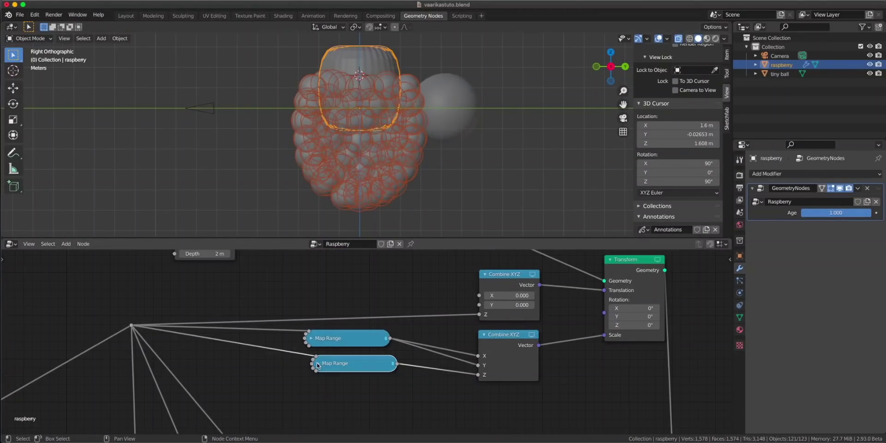
Duplicate Map Range, route Age through it into the translation Combine XYZ's Z, and with Age at 0 set To Min to -0.170.
{"action": "left_click_drag", "start_coordinate": [343, 360], "coordinate": [347, 393]}
{"action": "key", "text": "shift+d"}
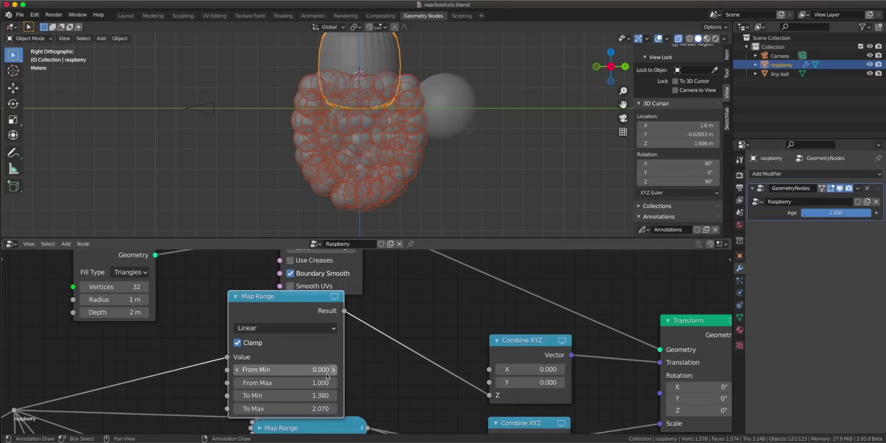
{"action": "left_click_drag", "start_coordinate": [837, 213], "coordinate": [791, 211]}
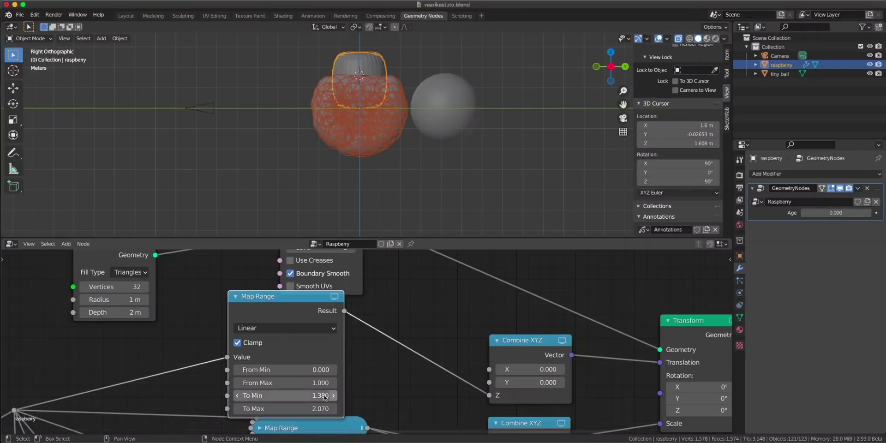
{"action": "left_click_drag", "start_coordinate": [300, 396], "coordinate": [230, 396]}
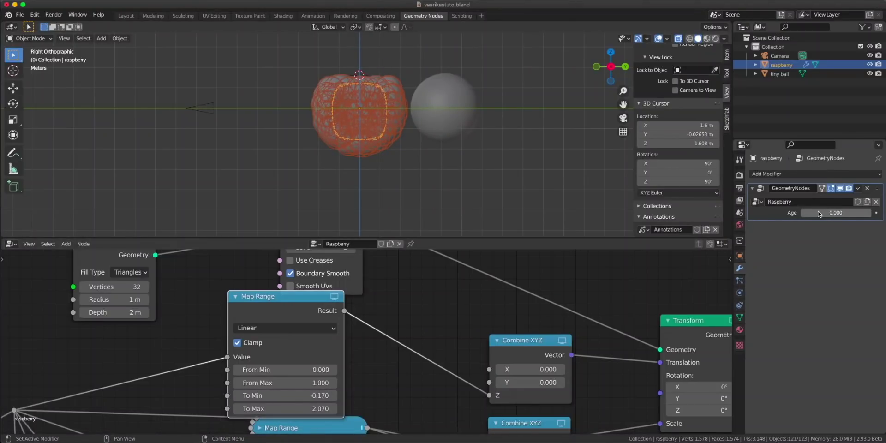
Set Age to 1.000, set the translation Map Range's To Max to -1.160 and collapse the node.
{"action": "left_click_drag", "start_coordinate": [818, 214], "coordinate": [872, 214]}
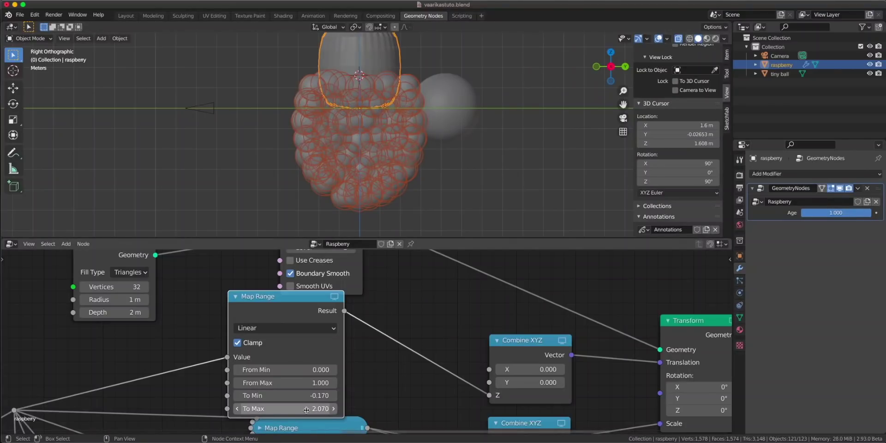
{"action": "left_click_drag", "start_coordinate": [295, 409], "coordinate": [253, 409]}
{"action": "scroll", "coordinate": [367, 369], "scroll_direction": "down", "scroll_amount": 1}
{"action": "left_click_drag", "start_coordinate": [351, 355], "coordinate": [367, 369]}
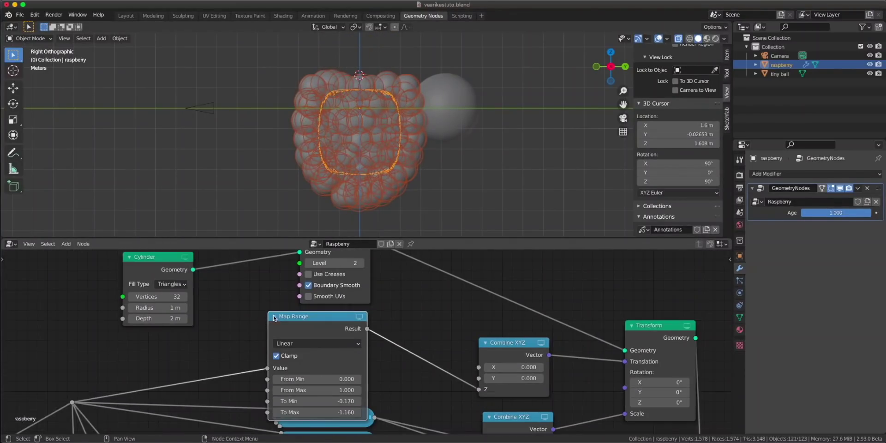
{"action": "key", "text": "h"}
Expand the Map Range feeding the scale's Z, raise its To Max, collapse it and set Age to 1.000.
{"action": "middle_click_drag", "start_coordinate": [368, 369], "coordinate": [342, 257]}
{"action": "left_click", "coordinate": [258, 330]}
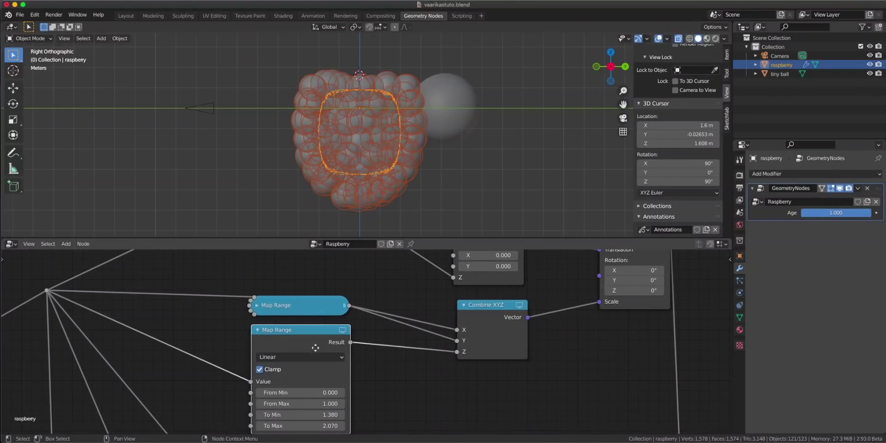
{"action": "middle_click_drag", "start_coordinate": [393, 374], "coordinate": [388, 350]}
{"action": "scroll", "coordinate": [383, 319], "scroll_direction": "up", "scroll_amount": 2}
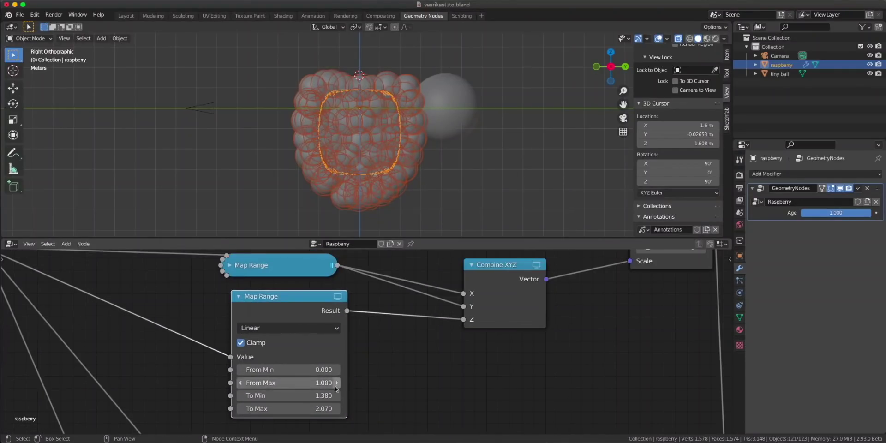
{"action": "left_click_drag", "start_coordinate": [335, 408], "coordinate": [349, 408]}
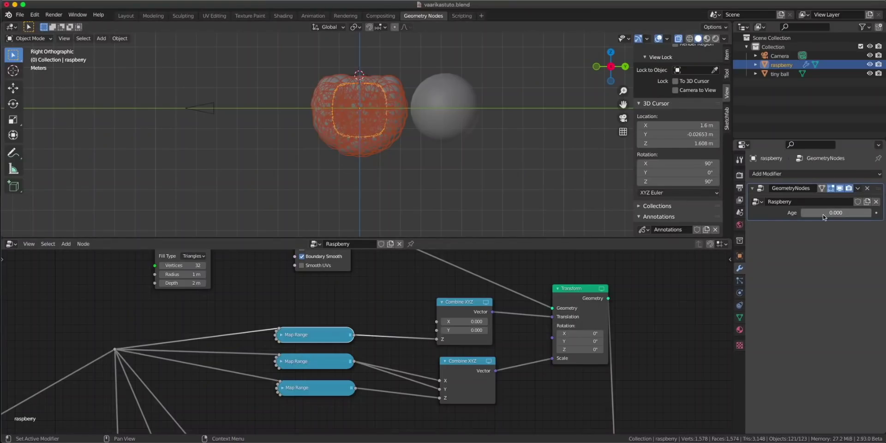
{"action": "left_click_drag", "start_coordinate": [825, 213], "coordinate": [871, 213]}
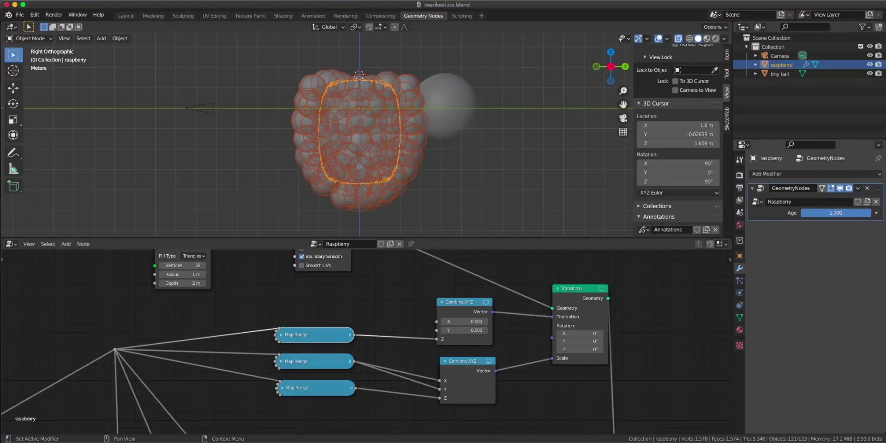
Turn off X-ray and examine how the inner core sits inside the raspberry's shell of balls.
{"action": "key", "text": "alt+z"}
{"action": "middle_click_drag", "start_coordinate": [370, 127], "coordinate": [534, 152]}
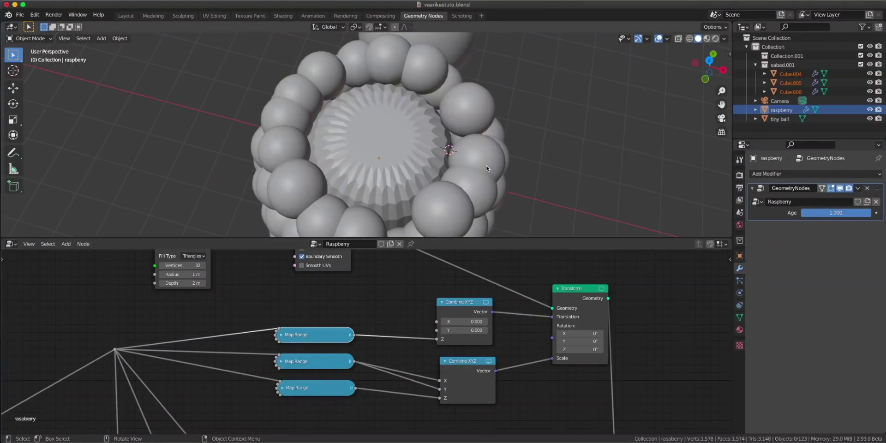
{"action": "middle_click_drag", "start_coordinate": [548, 176], "coordinate": [447, 144]}
{"action": "scroll", "coordinate": [394, 156], "scroll_direction": "down", "scroll_amount": 4}
{"action": "scroll", "coordinate": [392, 156], "scroll_direction": "up", "scroll_amount": 3}
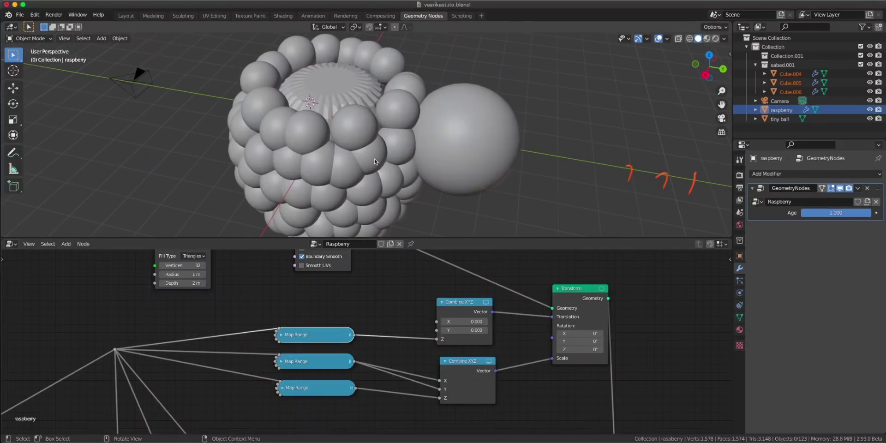
{"action": "middle_click_drag", "start_coordinate": [376, 159], "coordinate": [453, 143]}
{"action": "scroll", "coordinate": [415, 129], "scroll_direction": "up", "scroll_amount": 1}
{"action": "scroll", "coordinate": [462, 140], "scroll_direction": "down", "scroll_amount": 1}
{"action": "scroll", "coordinate": [439, 143], "scroll_direction": "down", "scroll_amount": 2}
{"action": "scroll", "coordinate": [455, 143], "scroll_direction": "up", "scroll_amount": 3}
Examine the three curved hair objects beside the berry and select the raspberry.
{"action": "middle_click_drag", "start_coordinate": [528, 139], "coordinate": [392, 173], "text": "shift"}
{"action": "scroll", "coordinate": [424, 179], "scroll_direction": "up", "scroll_amount": 2}
{"action": "middle_click", "coordinate": [419, 179], "text": "alt"}
{"action": "scroll", "coordinate": [392, 173], "scroll_direction": "down", "scroll_amount": 4}
{"action": "middle_click_drag", "start_coordinate": [373, 120], "coordinate": [398, 186], "text": "shift"}
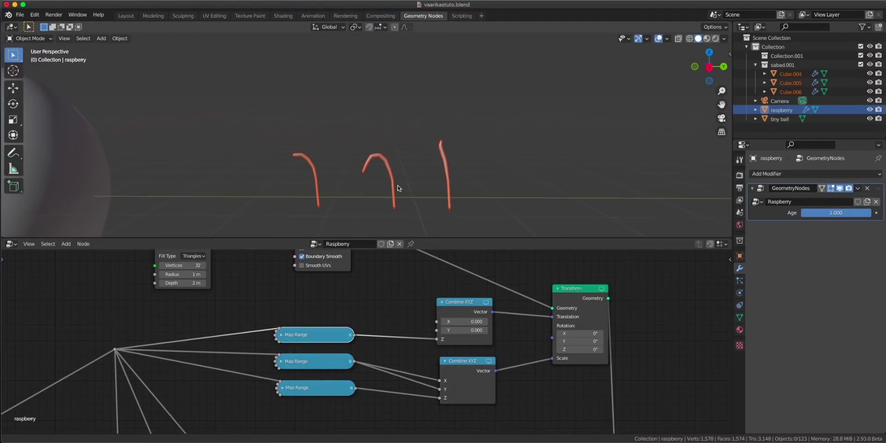
{"action": "scroll", "coordinate": [398, 188], "scroll_direction": "down", "scroll_amount": 4}
{"action": "scroll", "coordinate": [399, 190], "scroll_direction": "down", "scroll_amount": 4}
{"action": "left_click", "coordinate": [308, 166]}
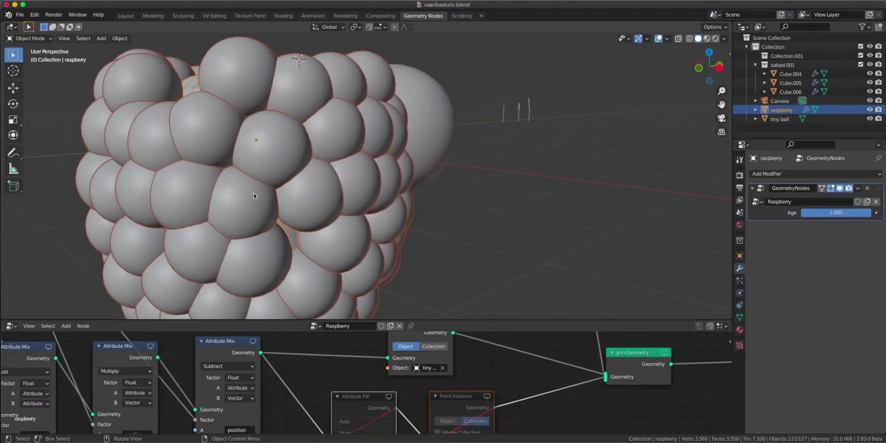
Enlarge the node editor area at the expense of the 3D viewport.
{"action": "left_click_drag", "start_coordinate": [457, 320], "coordinate": [457, 212]}
{"action": "scroll", "coordinate": [423, 373], "scroll_direction": "down", "scroll_amount": 5}
{"action": "middle_click_drag", "start_coordinate": [96, 352], "coordinate": [412, 337]}
{"action": "scroll", "coordinate": [360, 327], "scroll_direction": "up", "scroll_amount": 2}
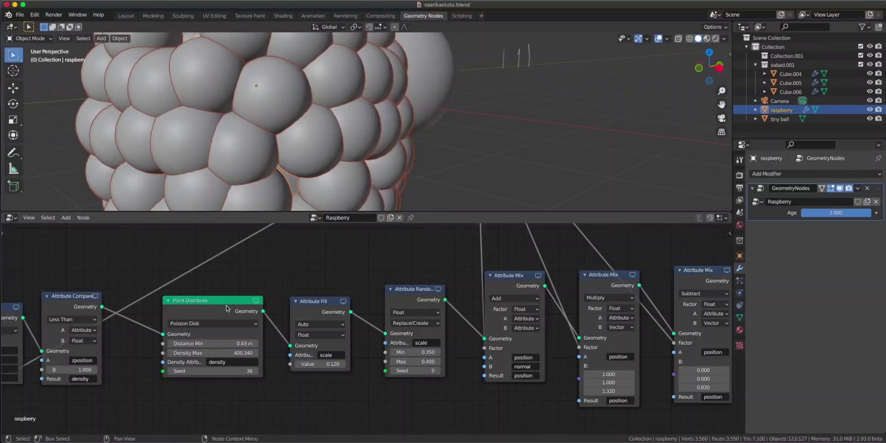
Unmute the hair branch's Attribute Fill and collection Point Instance nodes and examine the hairs on the balls.
{"action": "left_click_drag", "start_coordinate": [226, 308], "coordinate": [220, 316]}
{"action": "middle_click_drag", "start_coordinate": [460, 328], "coordinate": [48, 322]}
{"action": "middle_click_drag", "start_coordinate": [374, 282], "coordinate": [327, 290]}
{"action": "scroll", "coordinate": [388, 320], "scroll_direction": "up", "scroll_amount": 4}
{"action": "left_click_drag", "start_coordinate": [573, 371], "coordinate": [380, 349]}
{"action": "key", "text": "m"}
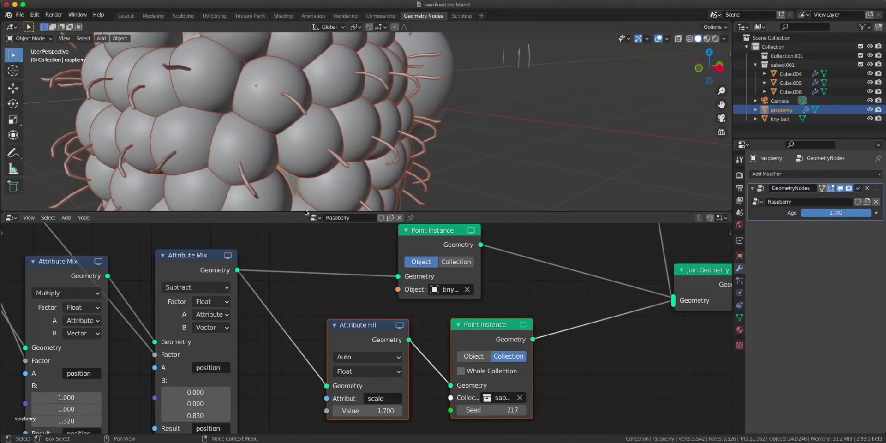
{"action": "scroll", "coordinate": [361, 124], "scroll_direction": "down", "scroll_amount": 4}
{"action": "middle_click_drag", "start_coordinate": [319, 129], "coordinate": [402, 127], "text": "shift"}
{"action": "mouse_move", "coordinate": [324, 143]}
{"action": "middle_mouse_down"}
{"action": "mouse_move", "coordinate": [403, 121]}
{"action": "mouse_move", "coordinate": [328, 140]}
{"action": "middle_mouse_up"}
{"action": "scroll", "coordinate": [311, 139], "scroll_direction": "up", "scroll_amount": 2}
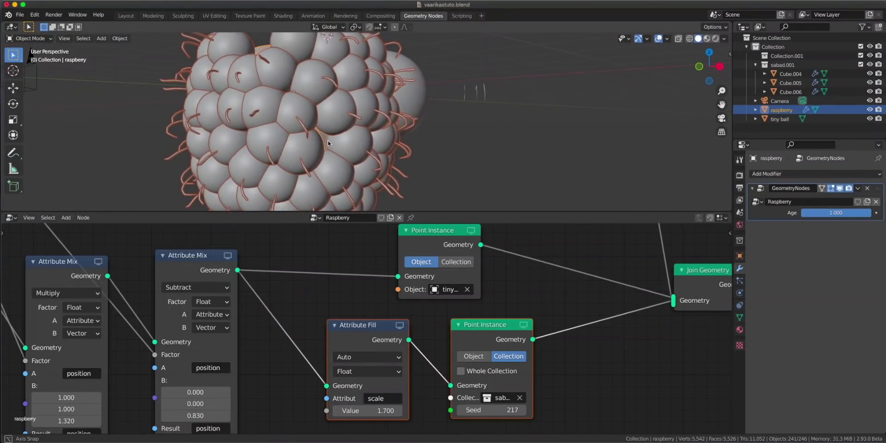
{"action": "scroll", "coordinate": [310, 132], "scroll_direction": "down", "scroll_amount": 2}
{"action": "middle_click_drag", "start_coordinate": [364, 119], "coordinate": [332, 117]}
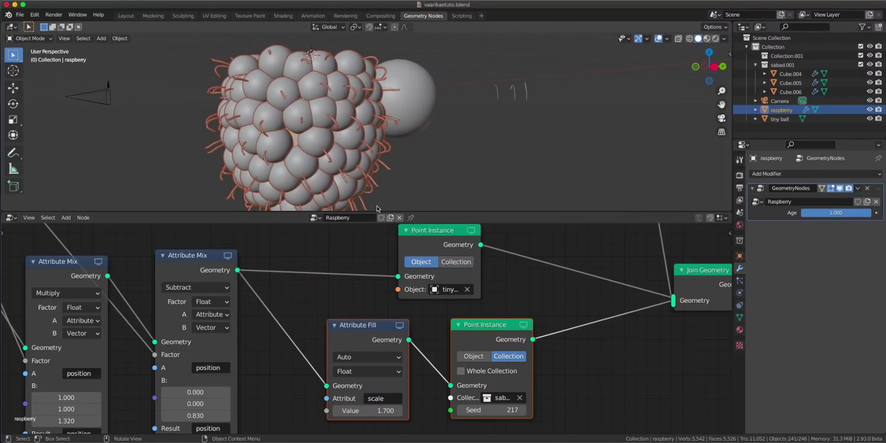
Delete the hair branch's Attribute Fill and collection Point Instance nodes.
{"action": "scroll", "coordinate": [401, 346], "scroll_direction": "down", "scroll_amount": 6}
{"action": "left_click", "coordinate": [516, 392]}
{"action": "left_click_drag", "start_coordinate": [517, 414], "coordinate": [375, 335]}
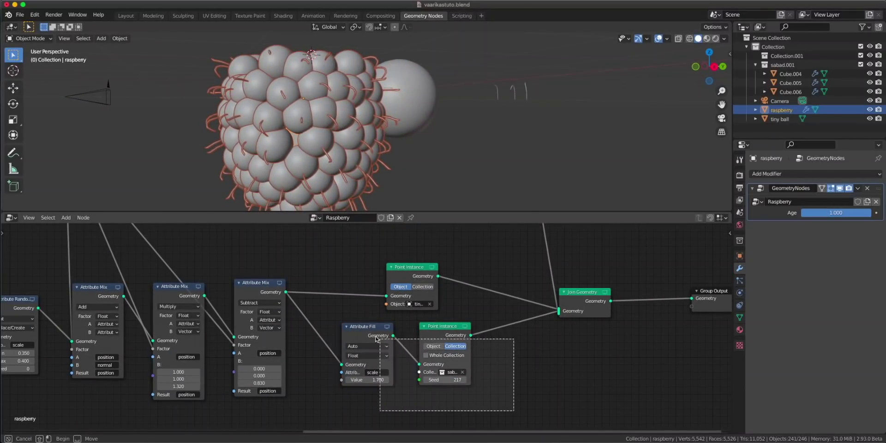
Duplicate the nodes from Point Distribute through the Subtract Attribute Mix below the originals and link Attribute Compare's geometry into the copied Point Distribute.
{"action": "left_click_drag", "start_coordinate": [593, 357], "coordinate": [199, 272]}
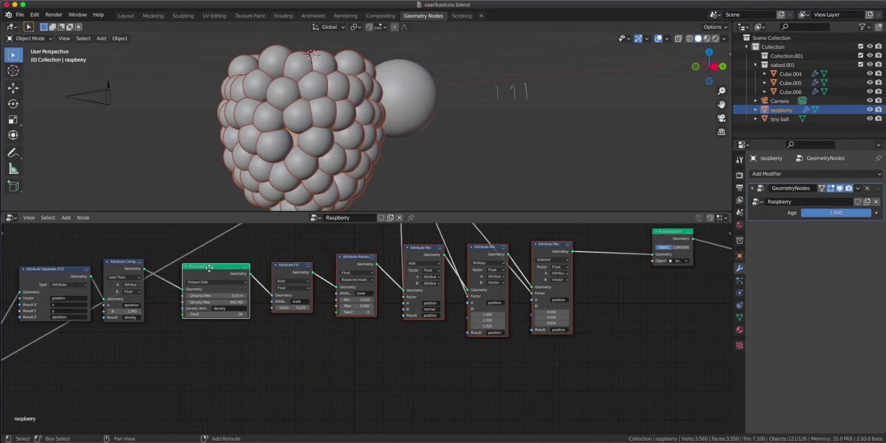
{"action": "key", "text": "shift+d"}
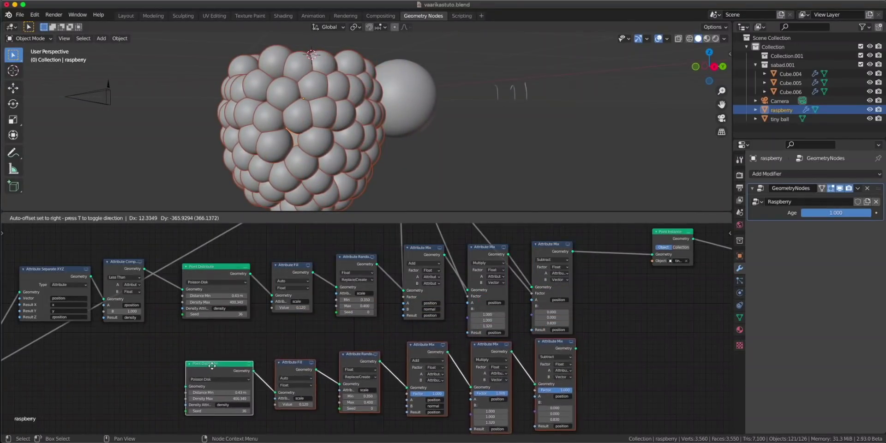
{"action": "left_click", "coordinate": [211, 366]}
{"action": "middle_click_drag", "start_coordinate": [147, 269], "coordinate": [258, 243]}
{"action": "left_click_drag", "start_coordinate": [257, 243], "coordinate": [296, 365]}
{"action": "left_click_drag", "start_coordinate": [550, 247], "coordinate": [646, 286]}
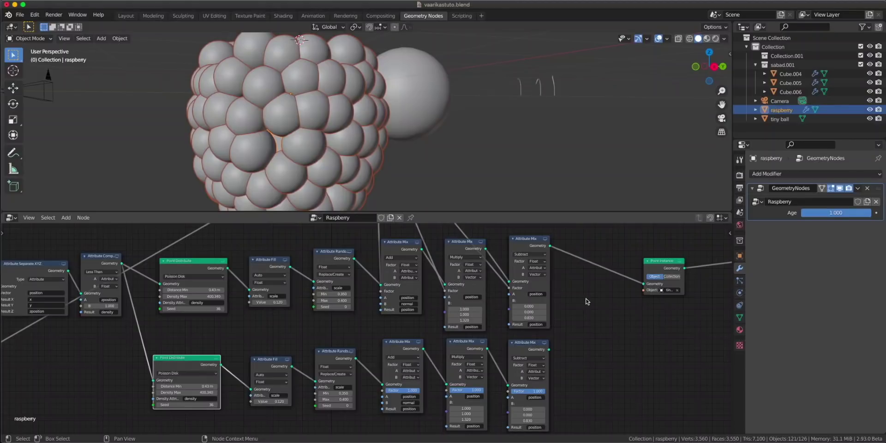
Duplicate the tiny ball Point Instance node and link the copied Subtract Attribute Mix's geometry into it.
{"action": "left_click_drag", "start_coordinate": [589, 302], "coordinate": [200, 262]}
{"action": "left_click_drag", "start_coordinate": [600, 388], "coordinate": [175, 378]}
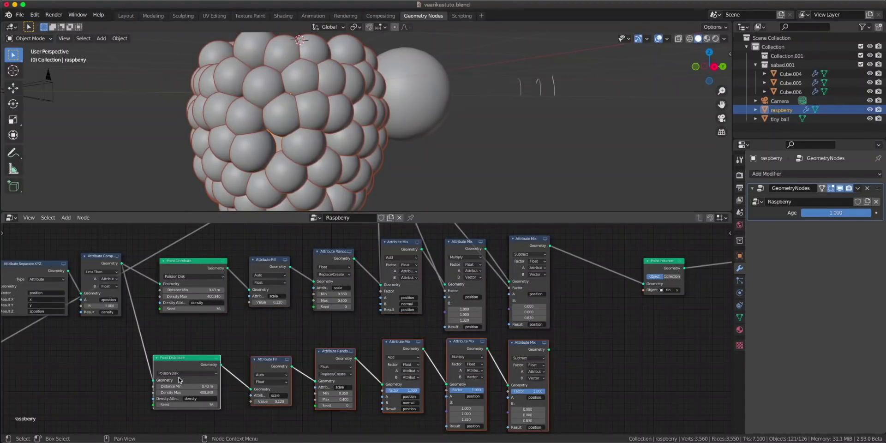
{"action": "middle_click_drag", "start_coordinate": [599, 347], "coordinate": [342, 358]}
{"action": "scroll", "coordinate": [346, 356], "scroll_direction": "up", "scroll_amount": 3}
{"action": "middle_click_drag", "start_coordinate": [409, 328], "coordinate": [439, 345]}
{"action": "left_click", "coordinate": [457, 268]}
{"action": "key", "text": "shift+d"}
{"action": "left_click", "coordinate": [427, 378]}
{"action": "middle_click_drag", "start_coordinate": [489, 376], "coordinate": [489, 327]}
{"action": "left_click_drag", "start_coordinate": [270, 357], "coordinate": [404, 354]}
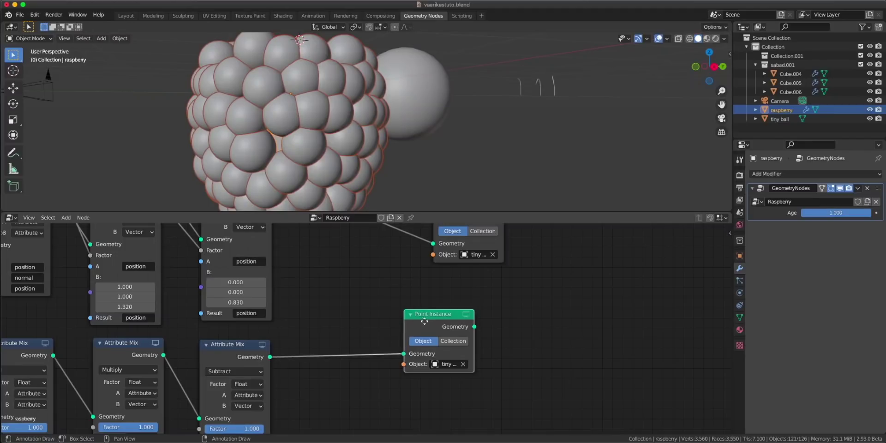
Switch the duplicated Point Instance to Collection, assign the sabad collection without Whole Collection, and widen the node.
{"action": "left_click_drag", "start_coordinate": [434, 319], "coordinate": [456, 337]}
{"action": "left_click", "coordinate": [474, 359]}
{"action": "left_click", "coordinate": [444, 375]}
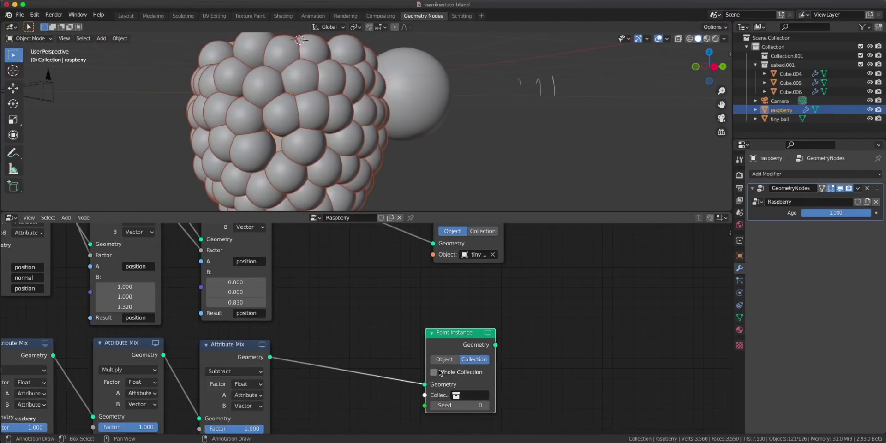
{"action": "left_click", "coordinate": [471, 396]}
{"action": "left_click", "coordinate": [492, 310]}
{"action": "middle_click_drag", "start_coordinate": [511, 381], "coordinate": [475, 377]}
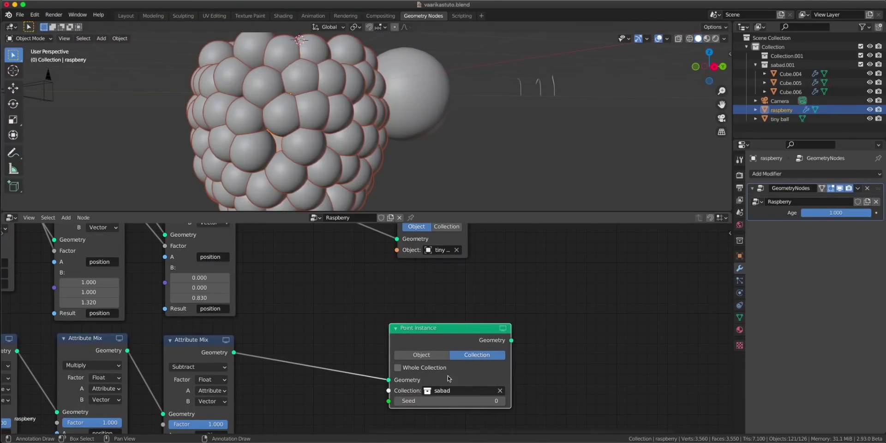
Link the sabad Point Instance's geometry into Join Geometry and move the node farther from the Attribute Mix.
{"action": "scroll", "coordinate": [448, 379], "scroll_direction": "down", "scroll_amount": 1}
{"action": "left_click_drag", "start_coordinate": [408, 355], "coordinate": [518, 245]}
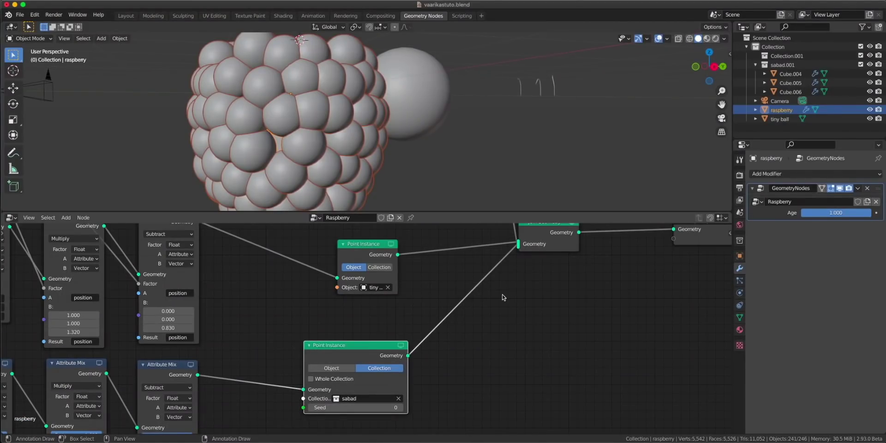
{"action": "left_click_drag", "start_coordinate": [351, 356], "coordinate": [382, 354]}
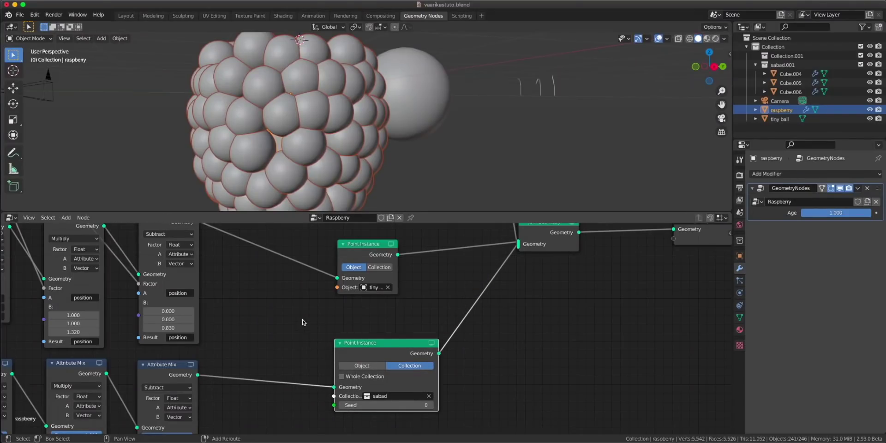
Insert an Attribute Fill node before the sabad Point Instance, with attribute scale and value 2.400.
{"action": "key", "text": "shift+a"}
{"action": "left_click", "coordinate": [283, 304]}
{"action": "type", "text": "attr"}
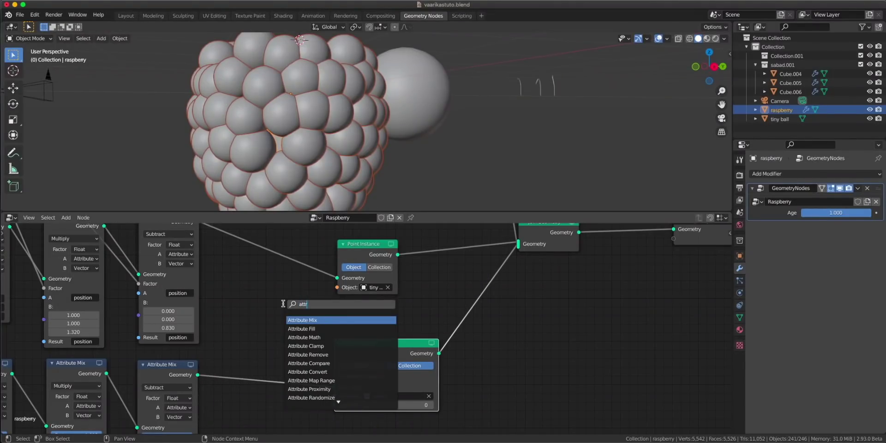
{"action": "type", "text": "ibu"}
{"action": "left_click", "coordinate": [303, 329]}
{"action": "left_click", "coordinate": [277, 390]}
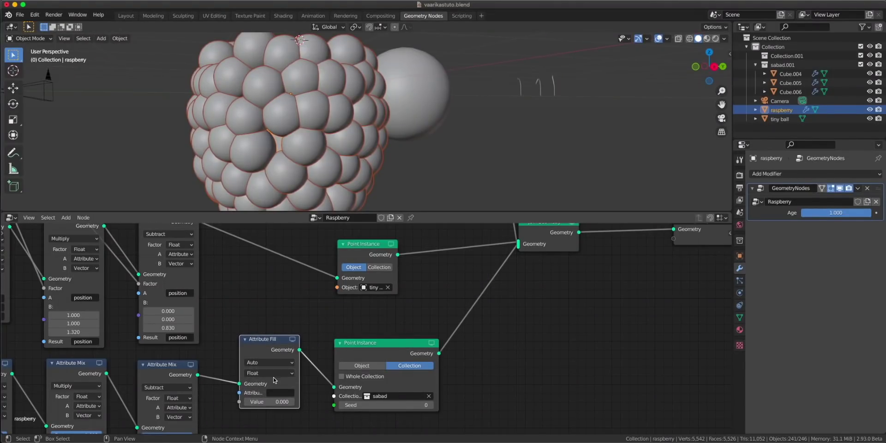
{"action": "left_click", "coordinate": [280, 392]}
{"action": "type", "text": "scale"}
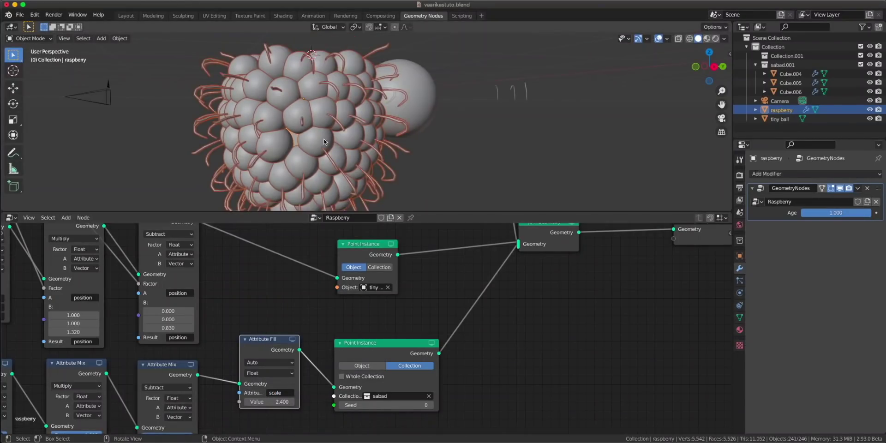
Set the hair branch's Point Distribute seed to 60.
{"action": "middle_click_drag", "start_coordinate": [259, 88], "coordinate": [307, 156]}
{"action": "scroll", "coordinate": [307, 156], "scroll_direction": "up", "scroll_amount": 2}
{"action": "scroll", "coordinate": [175, 373], "scroll_direction": "down", "scroll_amount": 1}
{"action": "middle_click_drag", "start_coordinate": [175, 373], "coordinate": [490, 326]}
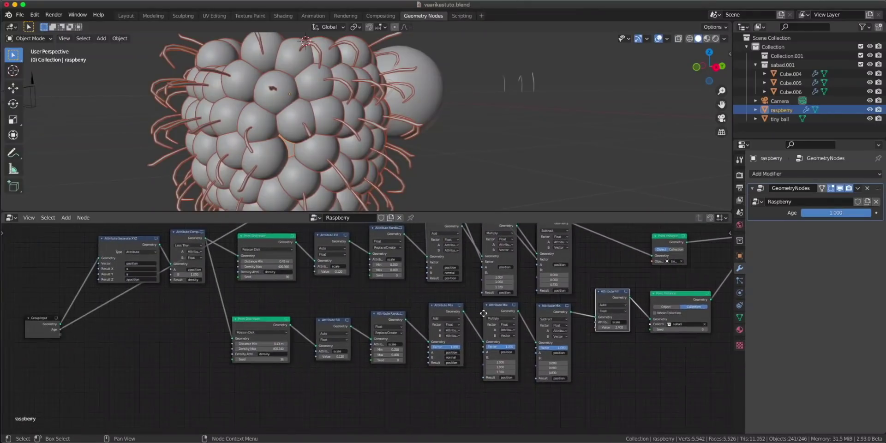
{"action": "scroll", "coordinate": [344, 328], "scroll_direction": "up", "scroll_amount": 5}
{"action": "scroll", "coordinate": [304, 373], "scroll_direction": "up", "scroll_amount": 2}
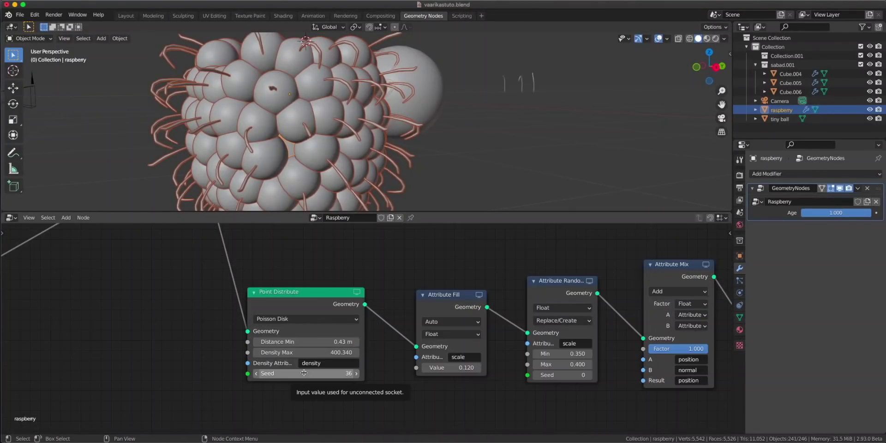
{"action": "left_click_drag", "start_coordinate": [304, 374], "coordinate": [346, 373]}
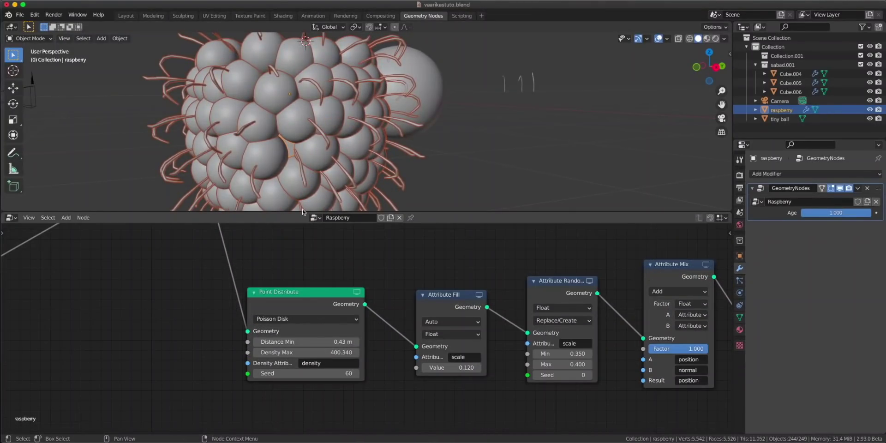
Adjust Distance Min in the hair branch's Point Distribute node to make the hairs sparser.
{"action": "middle_click_drag", "start_coordinate": [302, 210], "coordinate": [303, 107]}
{"action": "scroll", "coordinate": [303, 107], "scroll_direction": "up", "scroll_amount": 3}
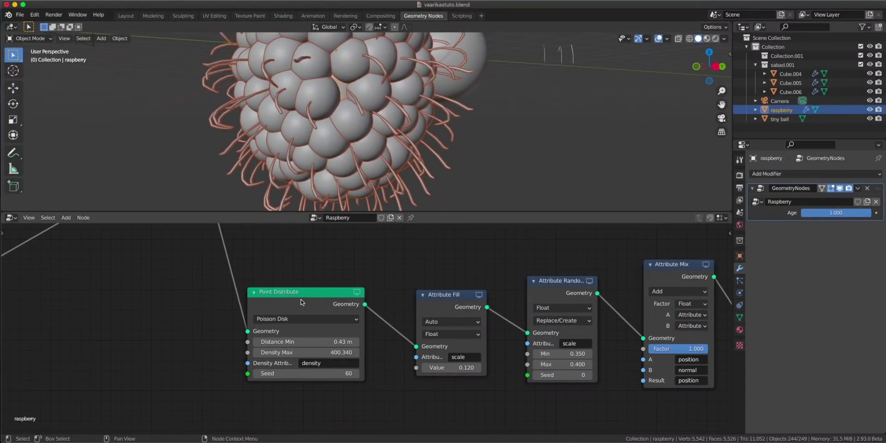
{"action": "mouse_move", "coordinate": [306, 342]}
{"action": "left_mouse_down"}
{"action": "mouse_move", "coordinate": [341, 341]}
{"action": "mouse_move", "coordinate": [298, 352]}
{"action": "left_mouse_up"}
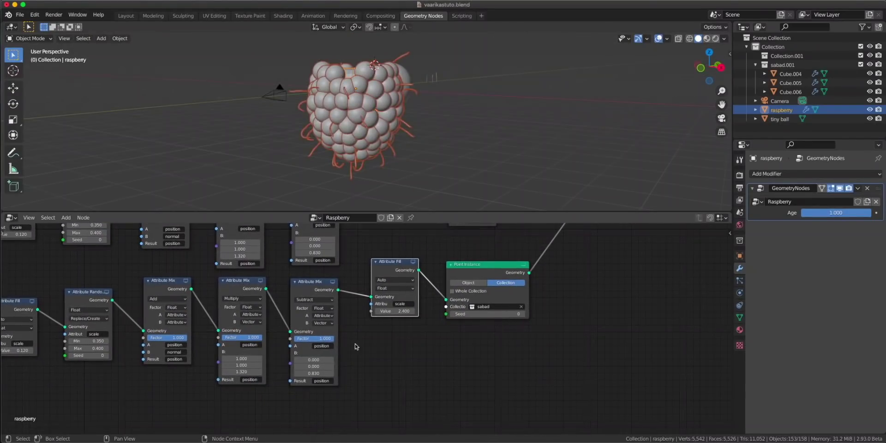
Set the value of the Attribute Fill before the sabad Point Instance to 1.660.
{"action": "scroll", "coordinate": [377, 345], "scroll_direction": "up", "scroll_amount": 6}
{"action": "middle_click_drag", "start_coordinate": [422, 315], "coordinate": [368, 373]}
{"action": "scroll", "coordinate": [368, 374], "scroll_direction": "up", "scroll_amount": 2}
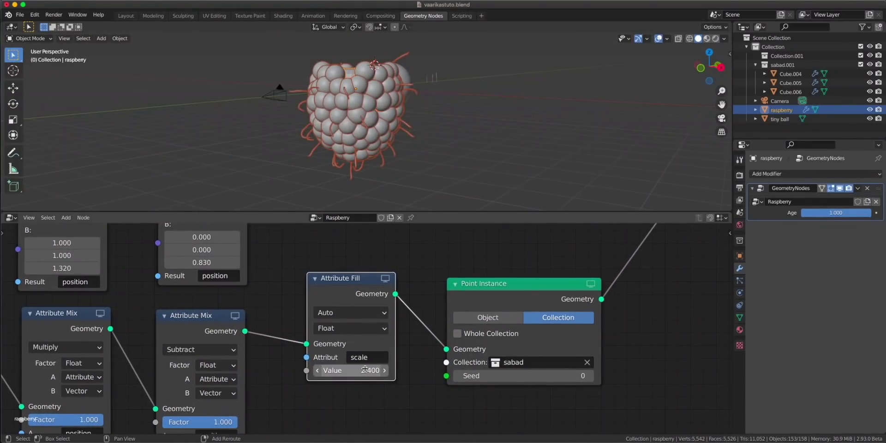
{"action": "left_click_drag", "start_coordinate": [366, 370], "coordinate": [325, 370], "text": "shift"}
Replace the Attribute Fill before the sabad Point Instance with an Attribute Randomize on scale, Min 1.140 and Max 1.740.
{"action": "left_click_drag", "start_coordinate": [496, 291], "coordinate": [590, 291]}
{"action": "key", "text": "shift+a"}
{"action": "left_click", "coordinate": [436, 256]}
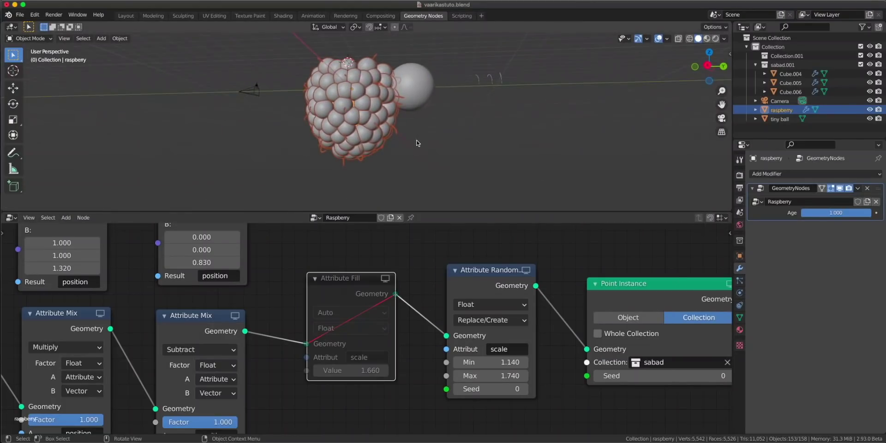
{"action": "left_click", "coordinate": [447, 174]}
{"action": "scroll", "coordinate": [472, 135], "scroll_direction": "up", "scroll_amount": 3}
{"action": "middle_click_drag", "start_coordinate": [472, 135], "coordinate": [416, 110]}
{"action": "scroll", "coordinate": [416, 110], "scroll_direction": "down", "scroll_amount": 3}
{"action": "key", "text": "ctrl+x"}
{"action": "scroll", "coordinate": [376, 273], "scroll_direction": "down", "scroll_amount": 2}
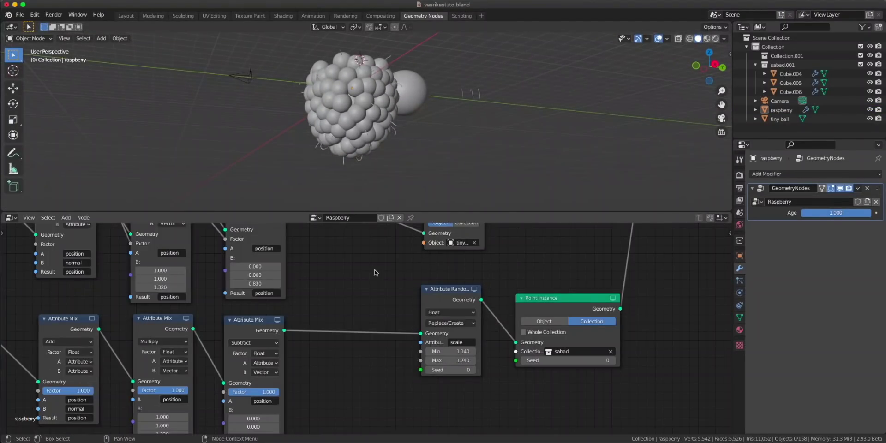
Link the Age reroute to the Factor inputs of the hair branch's Add, Multiply and Subtract Attribute Mix nodes.
{"action": "scroll", "coordinate": [400, 273], "scroll_direction": "down", "scroll_amount": 15}
{"action": "middle_click_drag", "start_coordinate": [332, 288], "coordinate": [487, 304]}
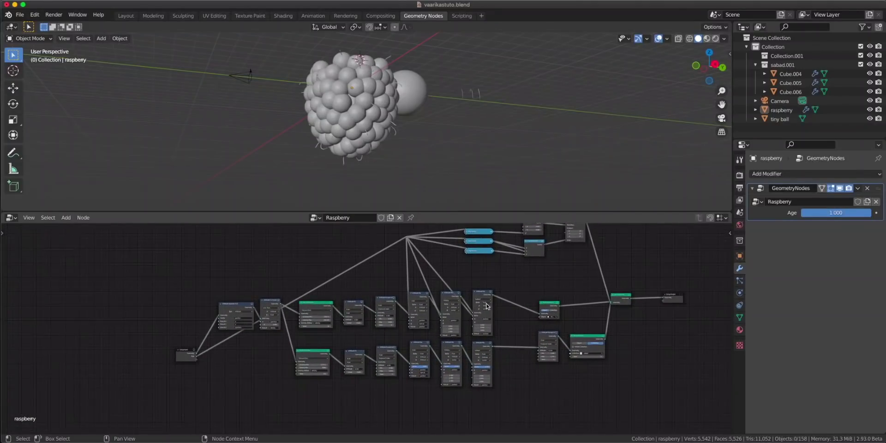
{"action": "scroll", "coordinate": [487, 306], "scroll_direction": "up", "scroll_amount": 6}
{"action": "mouse_move", "coordinate": [846, 214]}
{"action": "left_mouse_down"}
{"action": "mouse_move", "coordinate": [780, 213]}
{"action": "mouse_move", "coordinate": [850, 213]}
{"action": "left_mouse_up"}
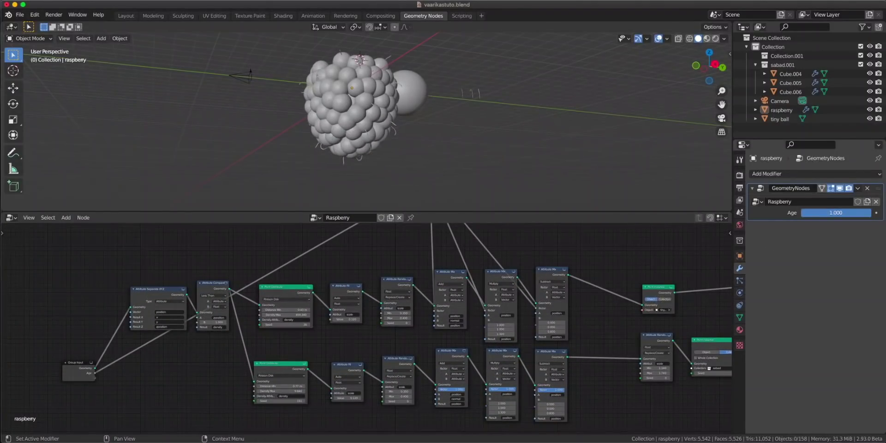
{"action": "scroll", "coordinate": [372, 340], "scroll_direction": "up", "scroll_amount": 3}
{"action": "middle_click_drag", "start_coordinate": [351, 241], "coordinate": [320, 325]}
{"action": "scroll", "coordinate": [368, 308], "scroll_direction": "up", "scroll_amount": 3}
{"action": "scroll", "coordinate": [320, 325], "scroll_direction": "down", "scroll_amount": 5}
{"action": "left_click", "coordinate": [382, 235]}
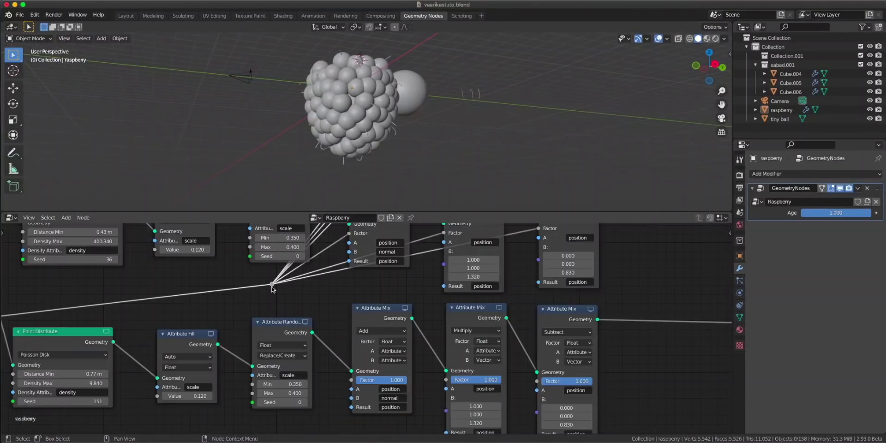
{"action": "left_click_drag", "start_coordinate": [272, 284], "coordinate": [351, 380]}
{"action": "left_click_drag", "start_coordinate": [272, 284], "coordinate": [446, 380]}
{"action": "left_click_drag", "start_coordinate": [272, 285], "coordinate": [537, 382]}
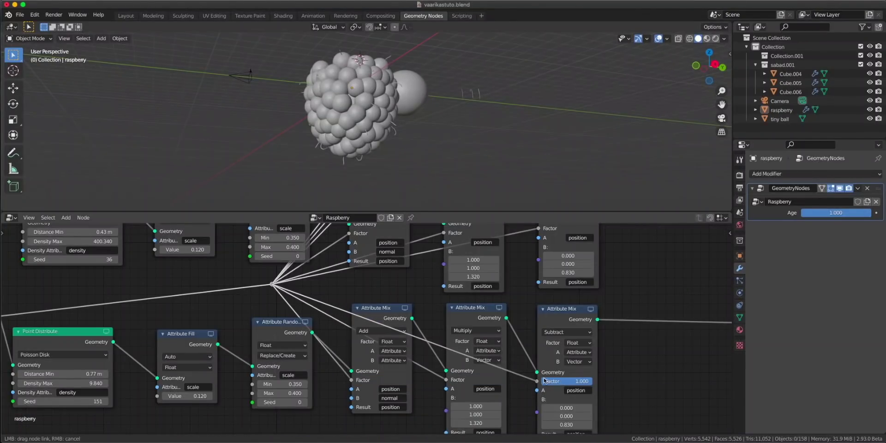
Test the Age value on the raspberry and inspect the balls and hairs from above.
{"action": "left_click_drag", "start_coordinate": [838, 213], "coordinate": [871, 213]}
{"action": "middle_click_drag", "start_coordinate": [393, 116], "coordinate": [465, 149]}
{"action": "scroll", "coordinate": [466, 149], "scroll_direction": "up", "scroll_amount": 4}
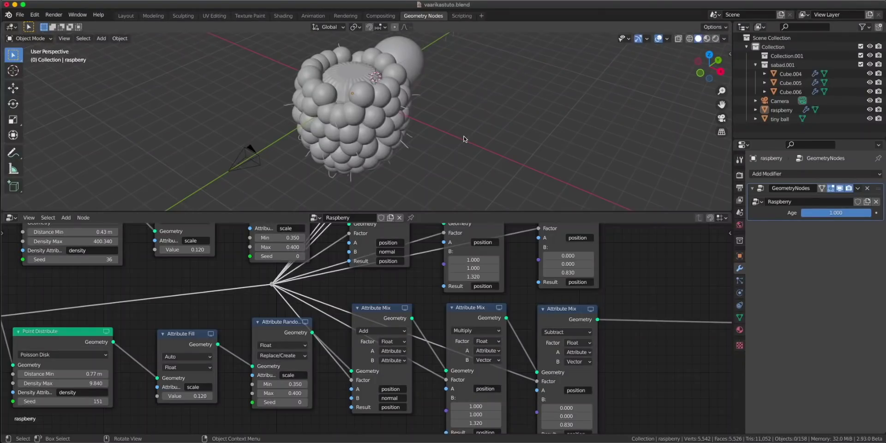
Switch to the Shading workspace and move the tiny ball along global X, clear of the raspberry.
{"action": "left_click", "coordinate": [290, 18]}
{"action": "left_click", "coordinate": [439, 168]}
{"action": "scroll", "coordinate": [439, 168], "scroll_direction": "up", "scroll_amount": 1}
{"action": "mouse_move", "coordinate": [439, 168]}
{"action": "middle_mouse_down"}
{"action": "mouse_move", "coordinate": [425, 158]}
{"action": "mouse_move", "coordinate": [468, 167]}
{"action": "middle_mouse_up"}
{"action": "middle_click_drag", "start_coordinate": [467, 168], "coordinate": [420, 125], "text": "shift"}
{"action": "middle_click_drag", "start_coordinate": [420, 125], "coordinate": [457, 152]}
{"action": "key", "text": "g"}
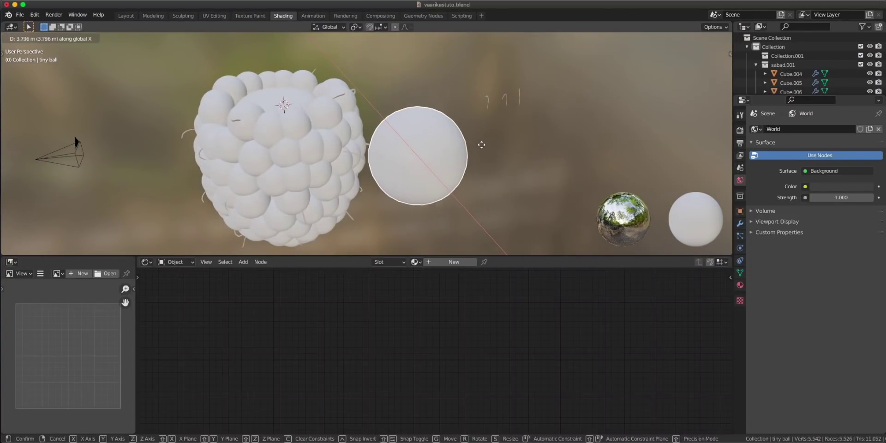
{"action": "left_click", "coordinate": [515, 156]}
{"action": "middle_click_drag", "start_coordinate": [515, 157], "coordinate": [471, 198]}
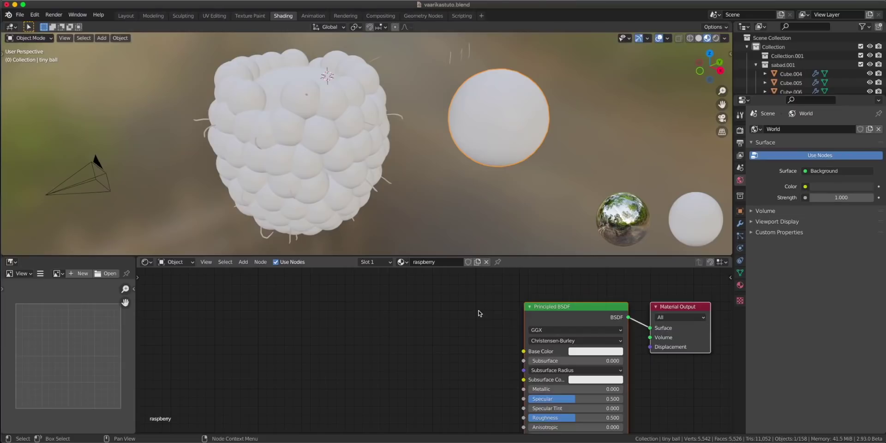
Feed the raspberry material's Base Color from a new Mix node with Fac 1.000 and Color2 red (H 0.002, S 1.000, V 0.500).
{"action": "key", "text": "shift+a"}
{"action": "left_click", "coordinate": [421, 298]}
{"action": "type", "text": "mix"}
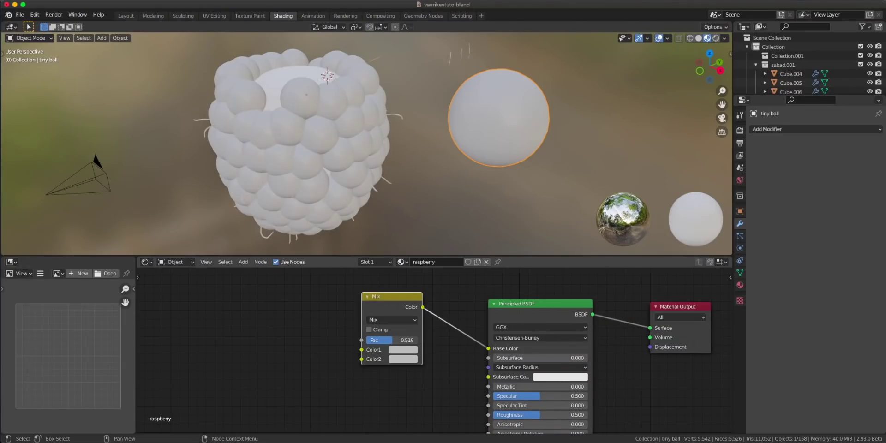
{"action": "left_click_drag", "start_coordinate": [392, 340], "coordinate": [418, 342]}
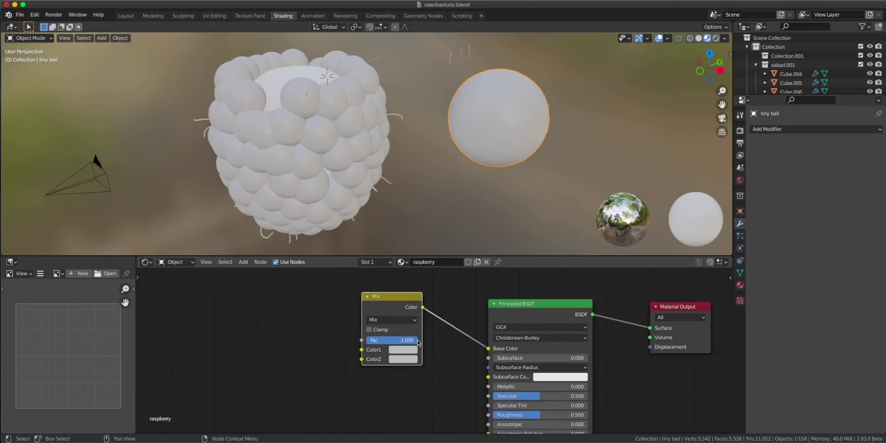
{"action": "left_click", "coordinate": [398, 361]}
{"action": "left_click", "coordinate": [421, 298]}
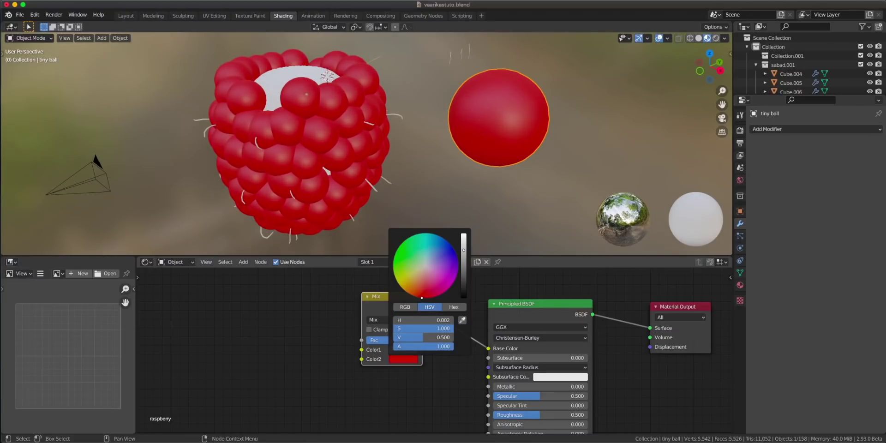
{"action": "mouse_move", "coordinate": [421, 298]}
{"action": "left_mouse_down"}
{"action": "mouse_move", "coordinate": [431, 285]}
{"action": "mouse_move", "coordinate": [421, 298]}
{"action": "left_mouse_up"}
Set the Mix node's Color1 to light green, testing the blend with Fac at 0.000, and reposition the node.
{"action": "left_click_drag", "start_coordinate": [405, 340], "coordinate": [356, 340]}
{"action": "left_click", "coordinate": [410, 349]}
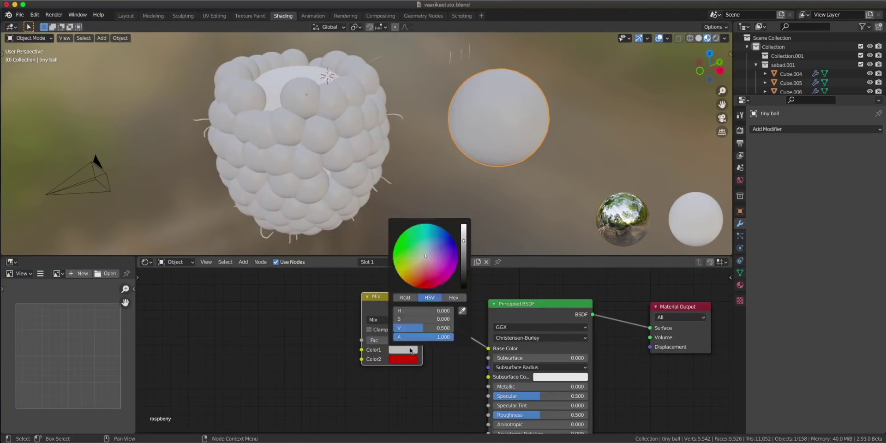
{"action": "left_click_drag", "start_coordinate": [428, 265], "coordinate": [410, 253]}
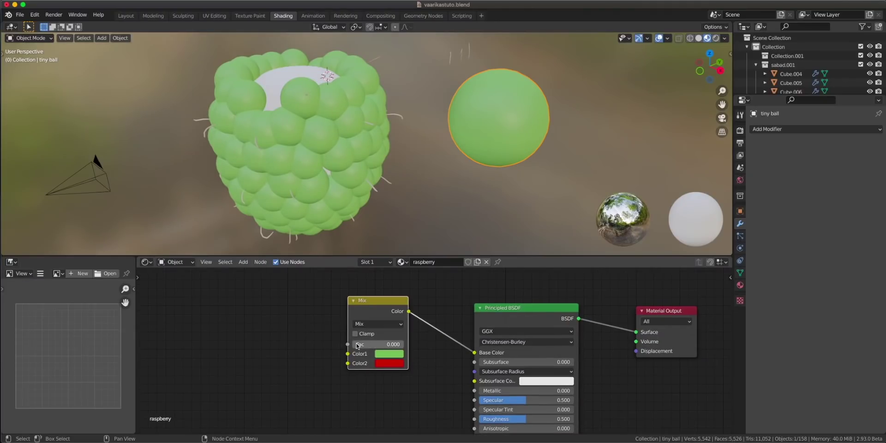
{"action": "mouse_move", "coordinate": [360, 345]}
{"action": "left_mouse_down"}
{"action": "mouse_move", "coordinate": [404, 344]}
{"action": "mouse_move", "coordinate": [353, 345]}
{"action": "left_mouse_up"}
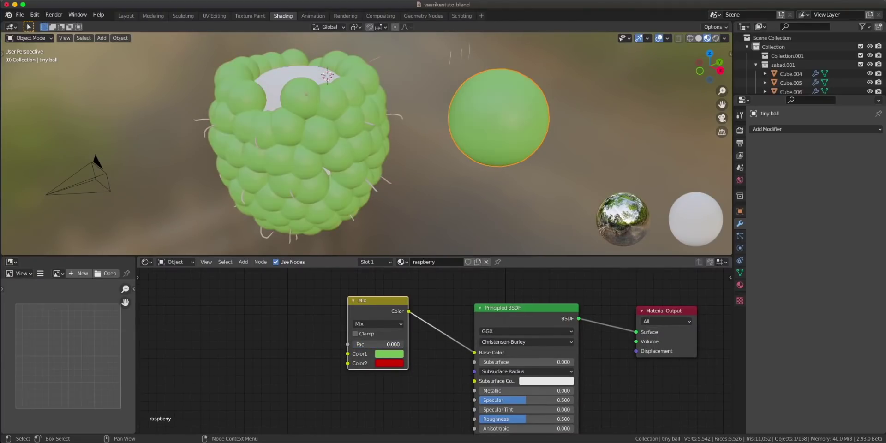
{"action": "mouse_move", "coordinate": [373, 312]}
{"action": "left_mouse_down"}
{"action": "mouse_move", "coordinate": [330, 314]}
{"action": "mouse_move", "coordinate": [373, 316]}
{"action": "left_mouse_up"}
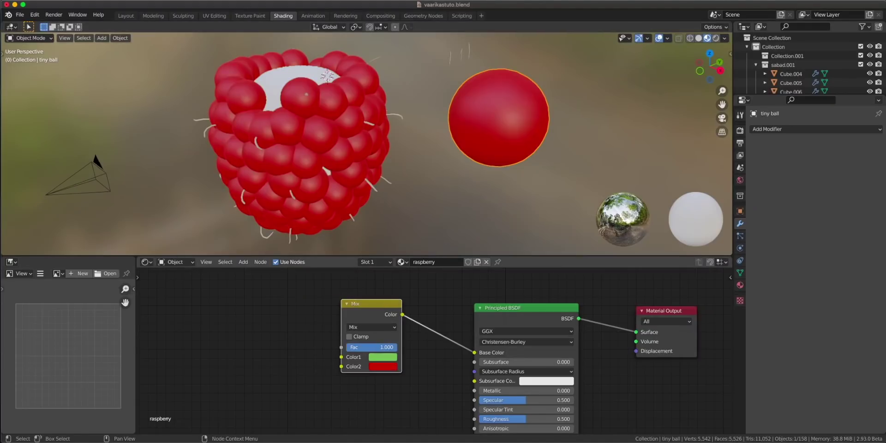
Add a driver to the Mix node's Fac, using a single-property variable that targets the raspberry object.
{"action": "right_click", "coordinate": [367, 349]}
{"action": "left_click", "coordinate": [355, 341]}
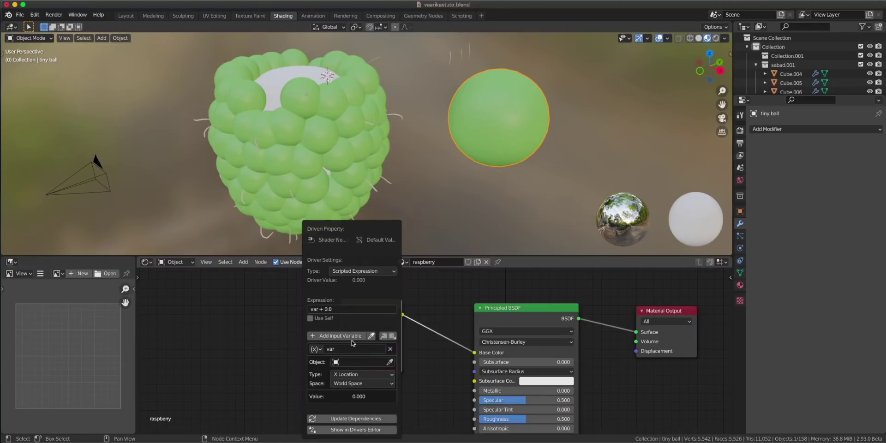
{"action": "left_click", "coordinate": [317, 350]}
{"action": "left_click", "coordinate": [323, 360]}
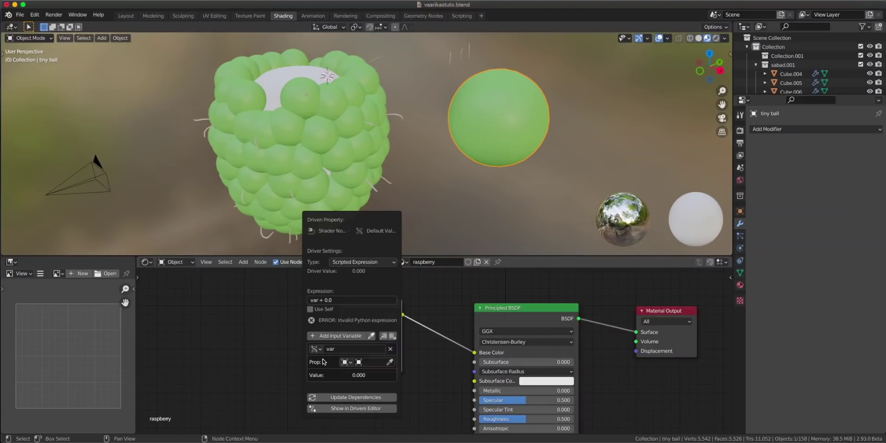
{"action": "left_click", "coordinate": [373, 363]}
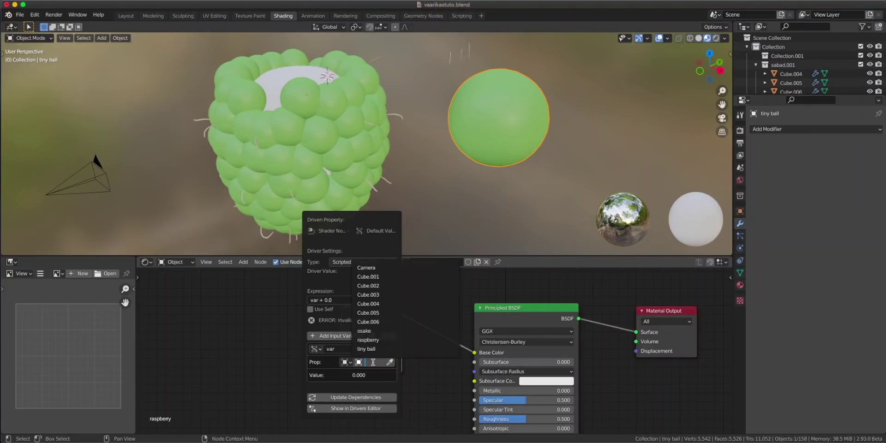
{"action": "left_click", "coordinate": [388, 341]}
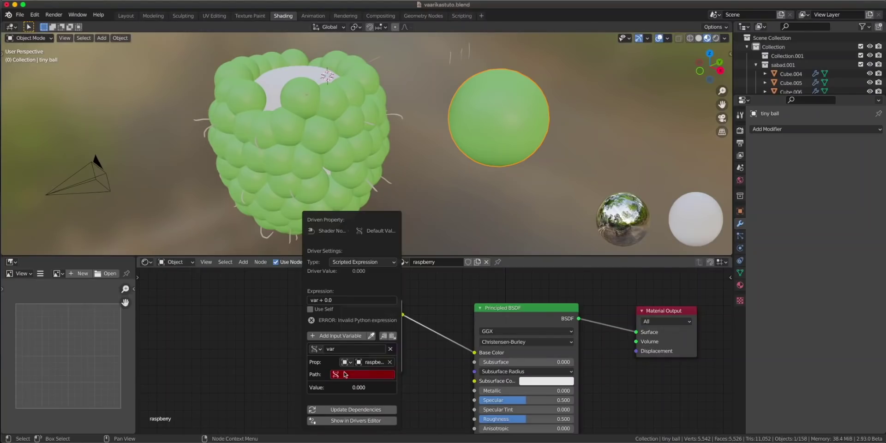
Use the data path of the raspberry modifier's Age as the Fac driver's path, and test the Age value.
{"action": "left_click", "coordinate": [269, 176]}
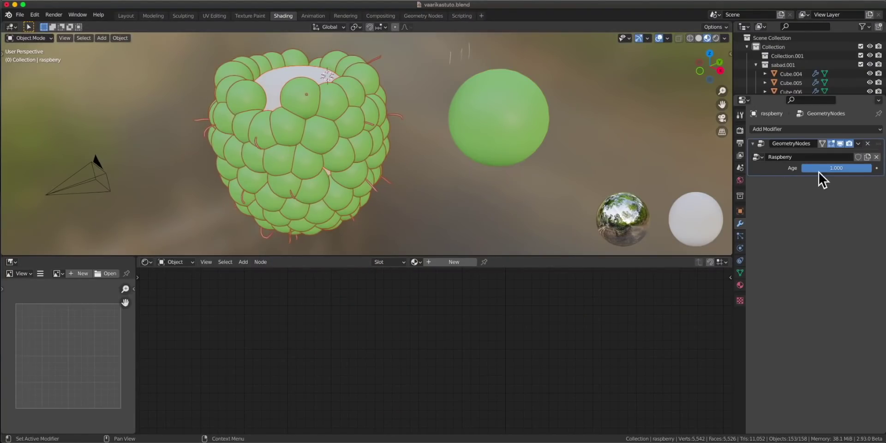
{"action": "right_click", "coordinate": [819, 171]}
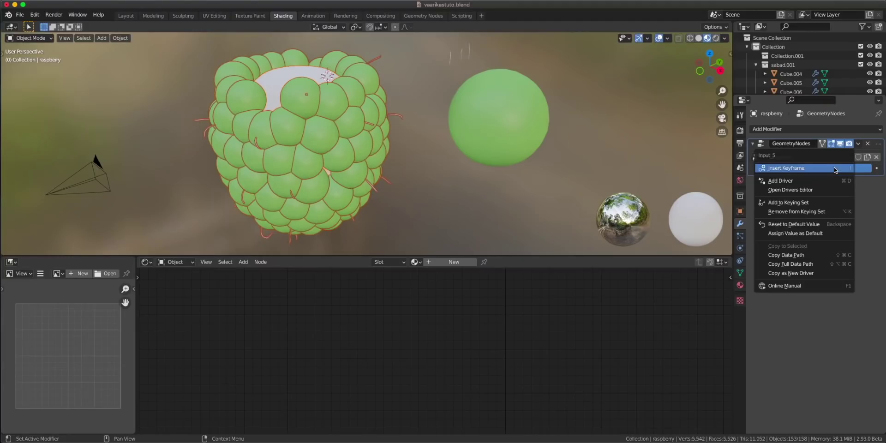
{"action": "left_click", "coordinate": [799, 257]}
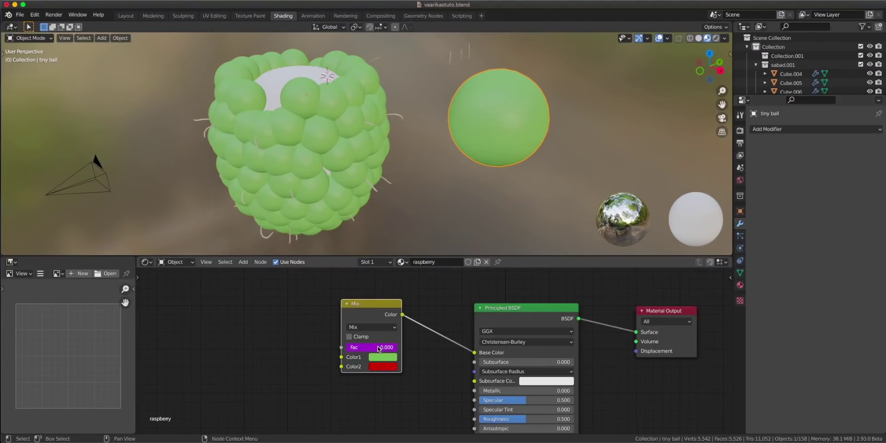
{"action": "right_click", "coordinate": [379, 348]}
{"action": "left_click", "coordinate": [349, 344]}
{"action": "left_click", "coordinate": [362, 381]}
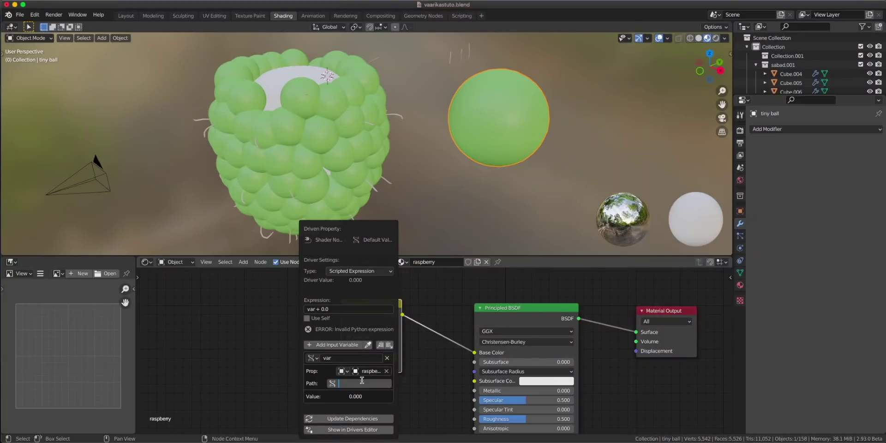
{"action": "key", "text": "super+v"}
{"action": "key", "text": "Return"}
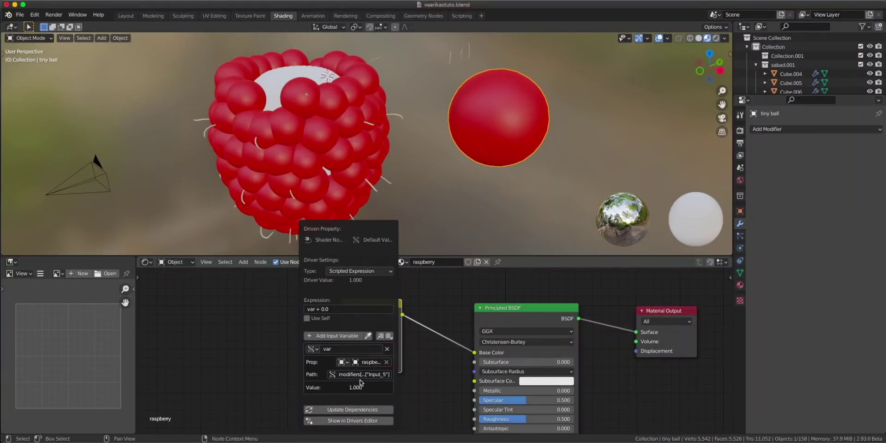
{"action": "left_click", "coordinate": [291, 159]}
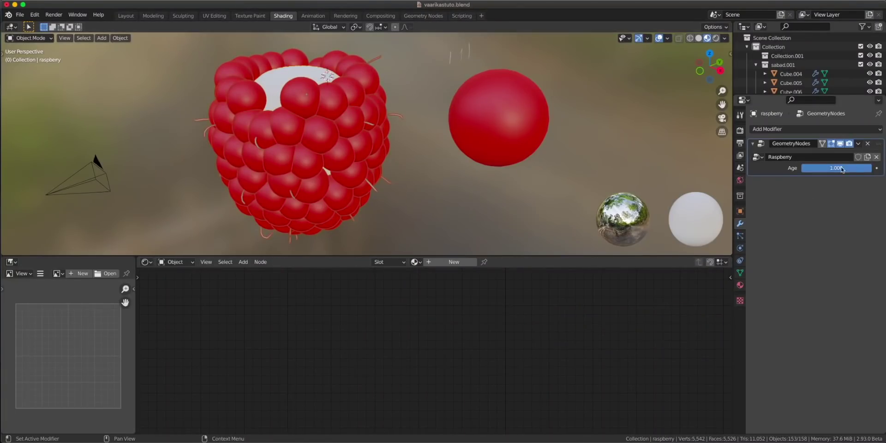
{"action": "left_click_drag", "start_coordinate": [832, 168], "coordinate": [871, 168]}
On the tiny ball's Principled BSDF, set Subsurface 0.577, Specular 0.695 and Roughness 0.566, and link the Mix color to Subsurface Color.
{"action": "left_click", "coordinate": [498, 117]}
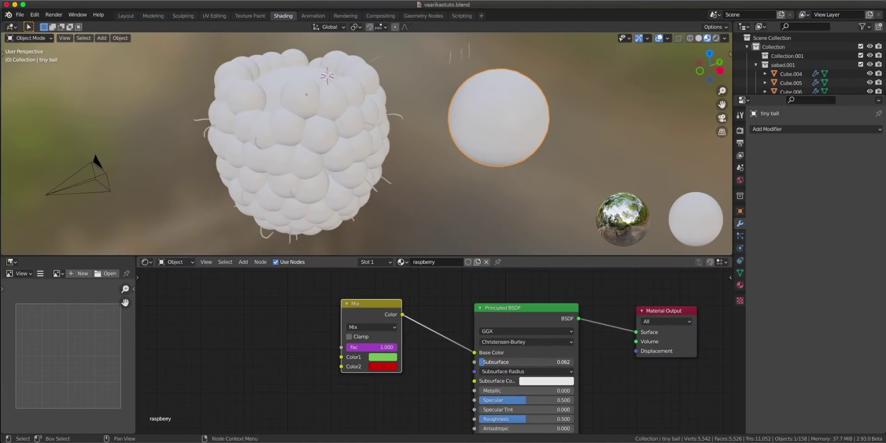
{"action": "left_click_drag", "start_coordinate": [486, 362], "coordinate": [516, 362]}
{"action": "left_click_drag", "start_coordinate": [401, 318], "coordinate": [474, 381]}
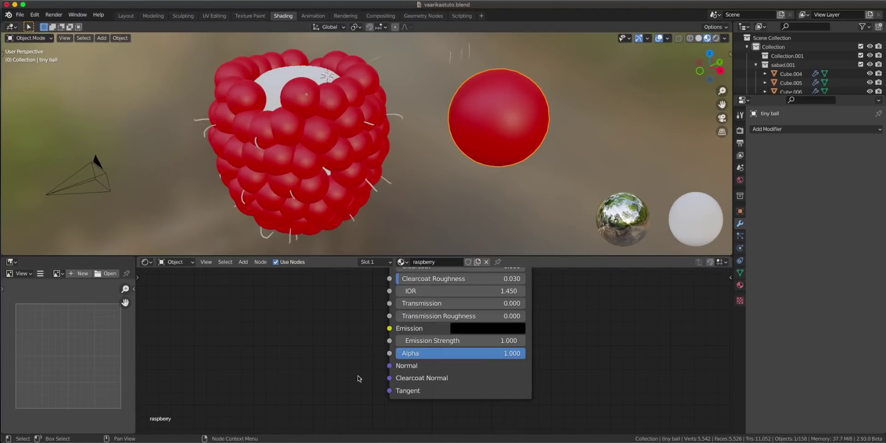
{"action": "left_click_drag", "start_coordinate": [421, 300], "coordinate": [447, 300]}
{"action": "middle_click_drag", "start_coordinate": [492, 111], "coordinate": [570, 152]}
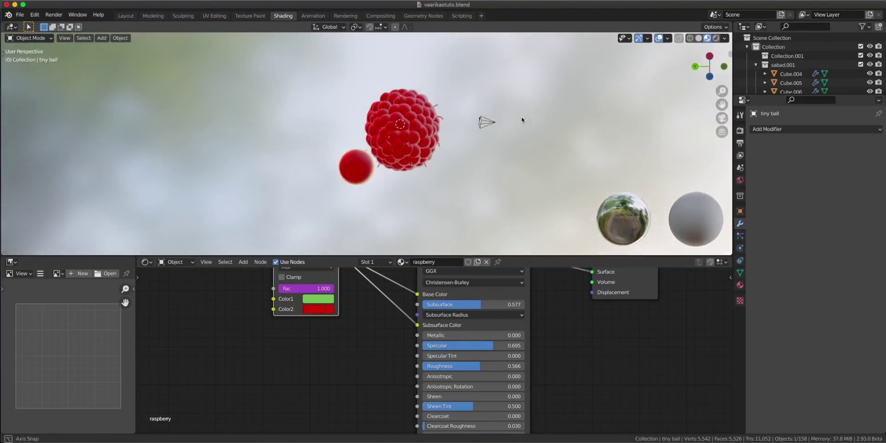
{"action": "middle_click_drag", "start_coordinate": [446, 140], "coordinate": [398, 158]}
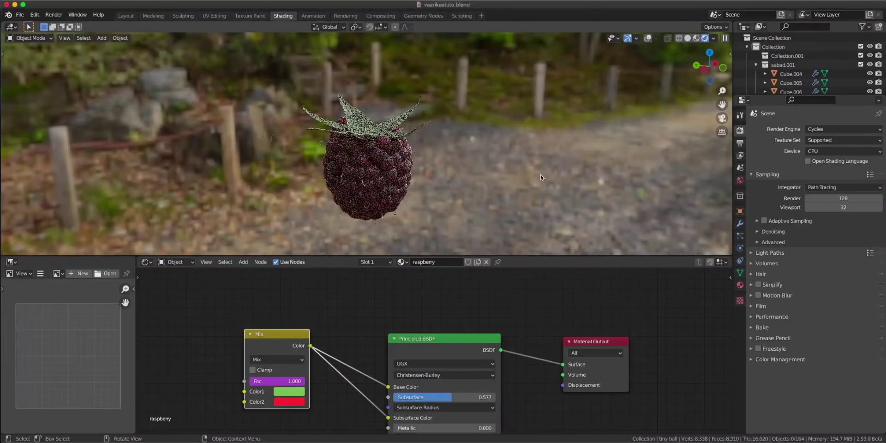
Set the world Sky Texture's Sun Intensity to 5.900 and Air to 10.000.
{"action": "middle_click_drag", "start_coordinate": [563, 168], "coordinate": [351, 137]}
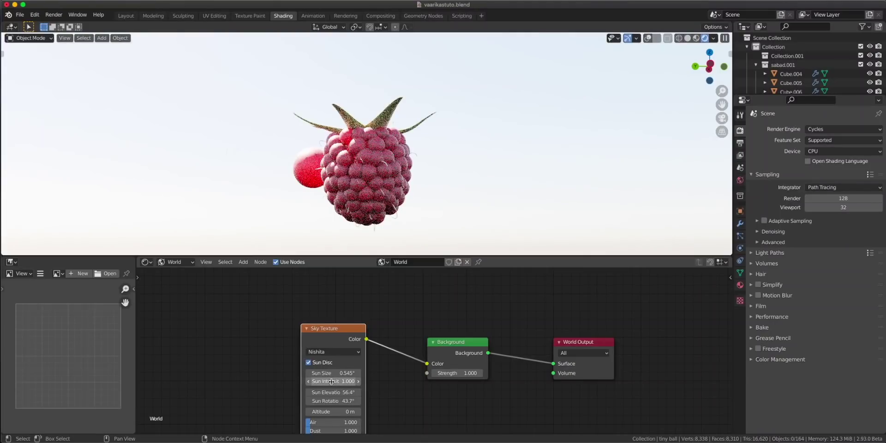
{"action": "left_click_drag", "start_coordinate": [325, 383], "coordinate": [331, 383]}
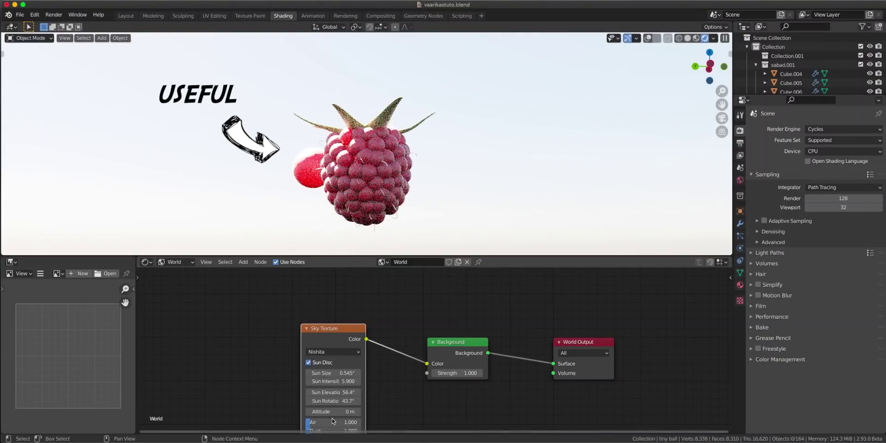
{"action": "left_click_drag", "start_coordinate": [334, 422], "coordinate": [361, 424]}
{"action": "middle_click_drag", "start_coordinate": [408, 396], "coordinate": [411, 366]}
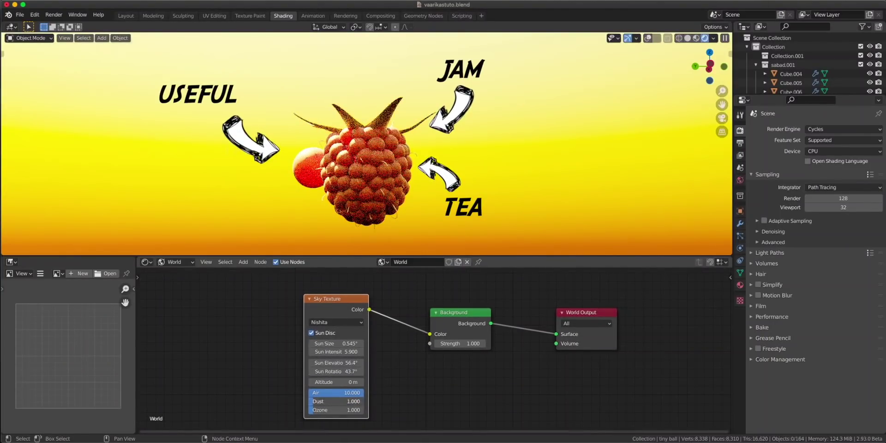